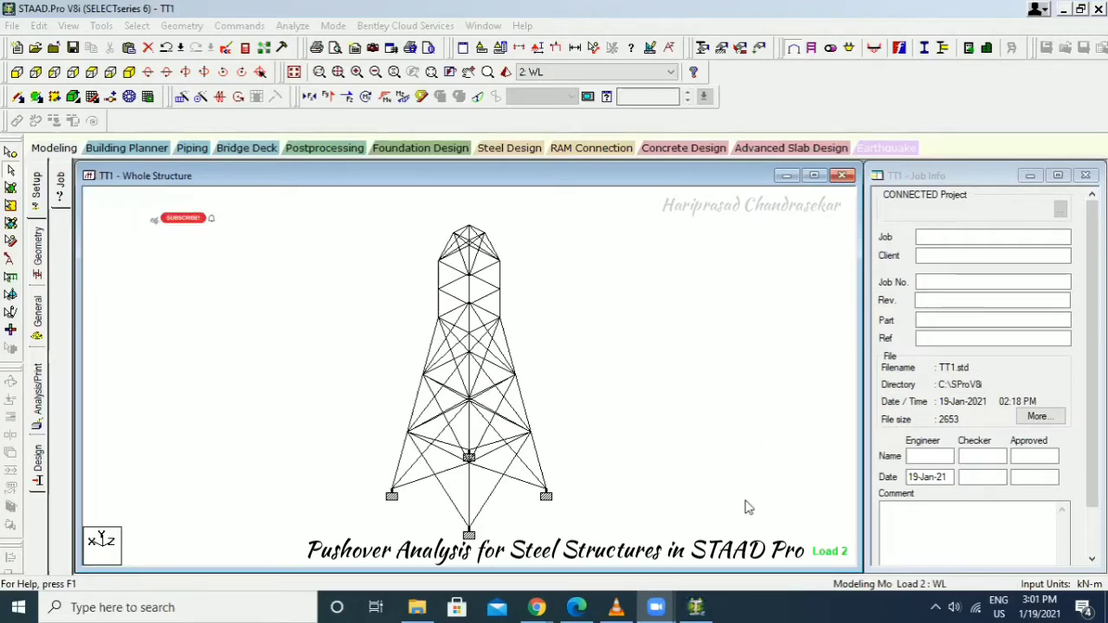
# Launch Microsoft Paint by searching Windows for 'pain'.
pyautogui.click(286, 606)
pyautogui.write('pain')
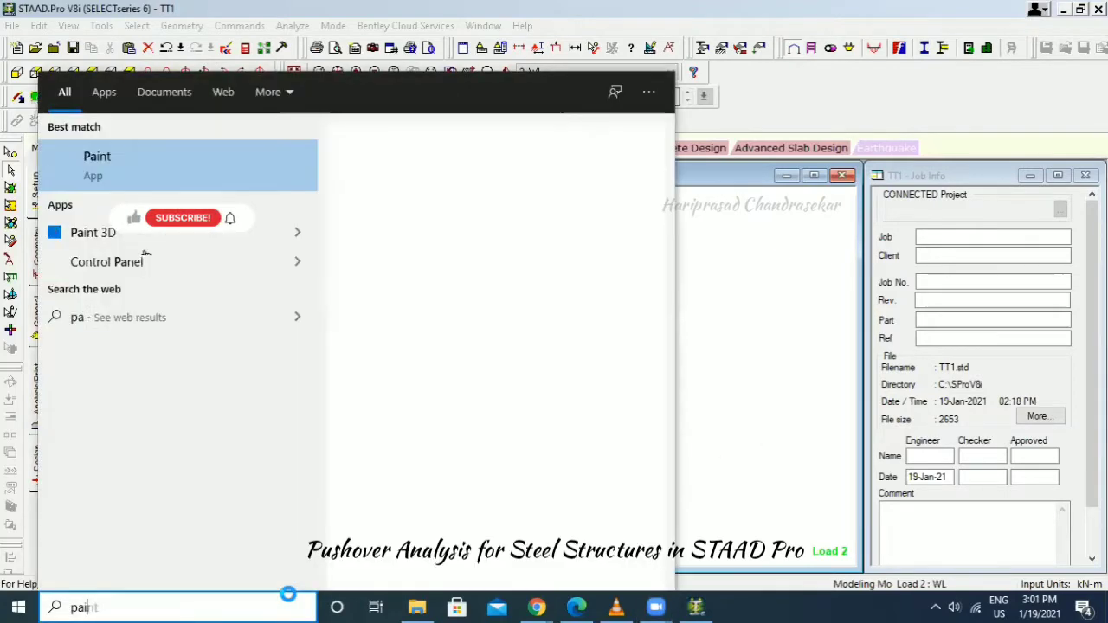
pyautogui.click(147, 166)
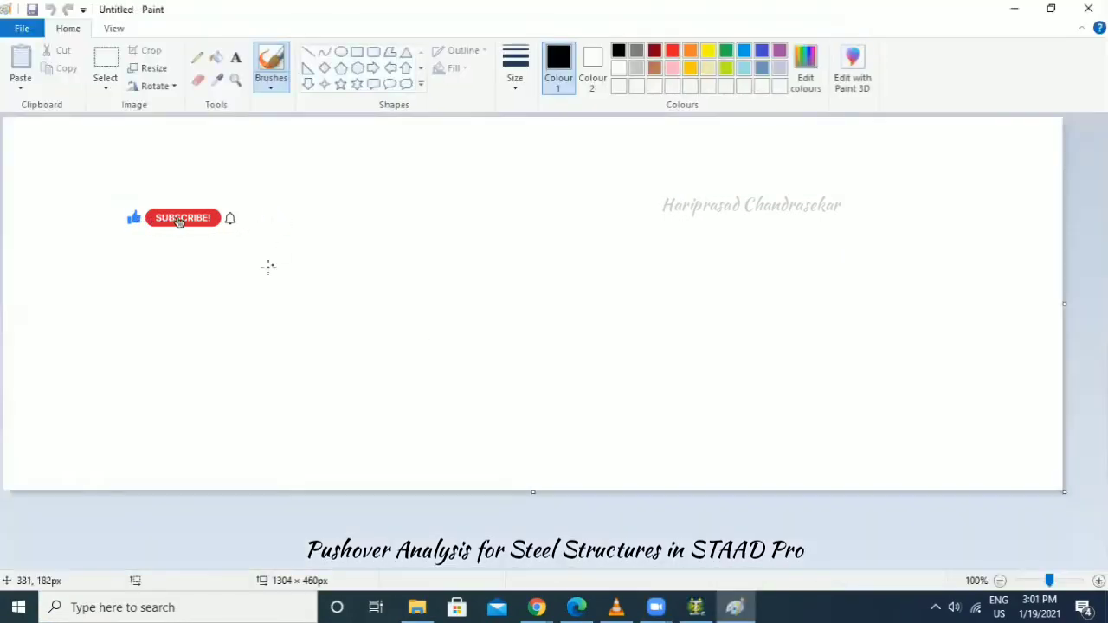
# Sketch the column on a ground line with four lateral load arrows labelled W.
pyautogui.moveTo(177, 191); pyautogui.dragTo(156, 339)
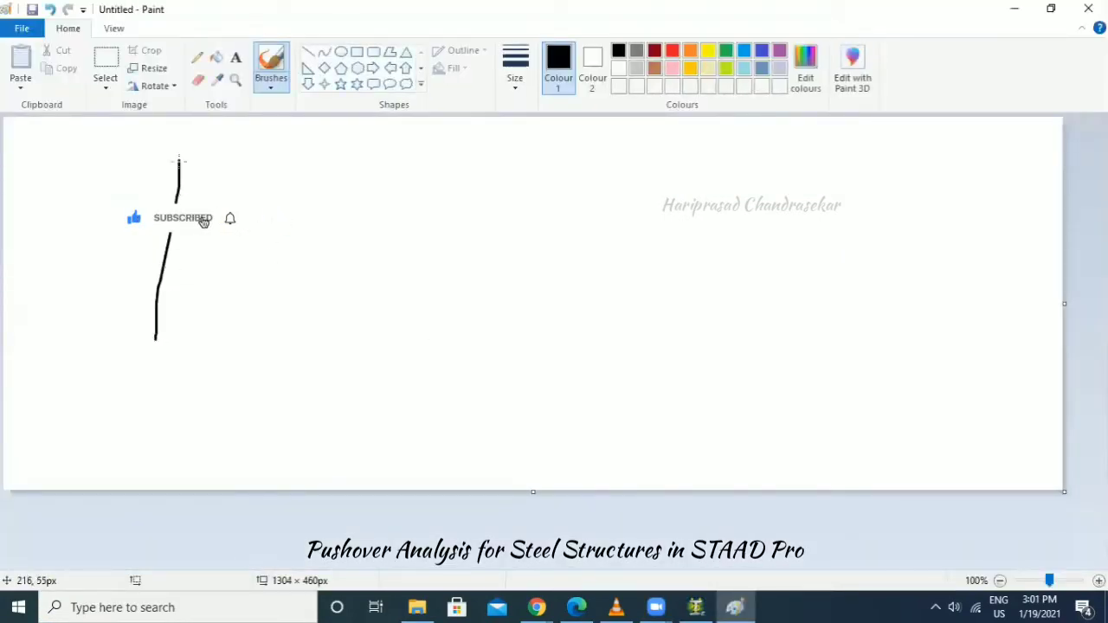
pyautogui.moveTo(178, 161)
pyautogui.mouseDown()
pyautogui.moveTo(212, 162)
pyautogui.moveTo(197, 331)
pyautogui.mouseUp()
pyautogui.moveTo(131, 343); pyautogui.dragTo(215, 343)
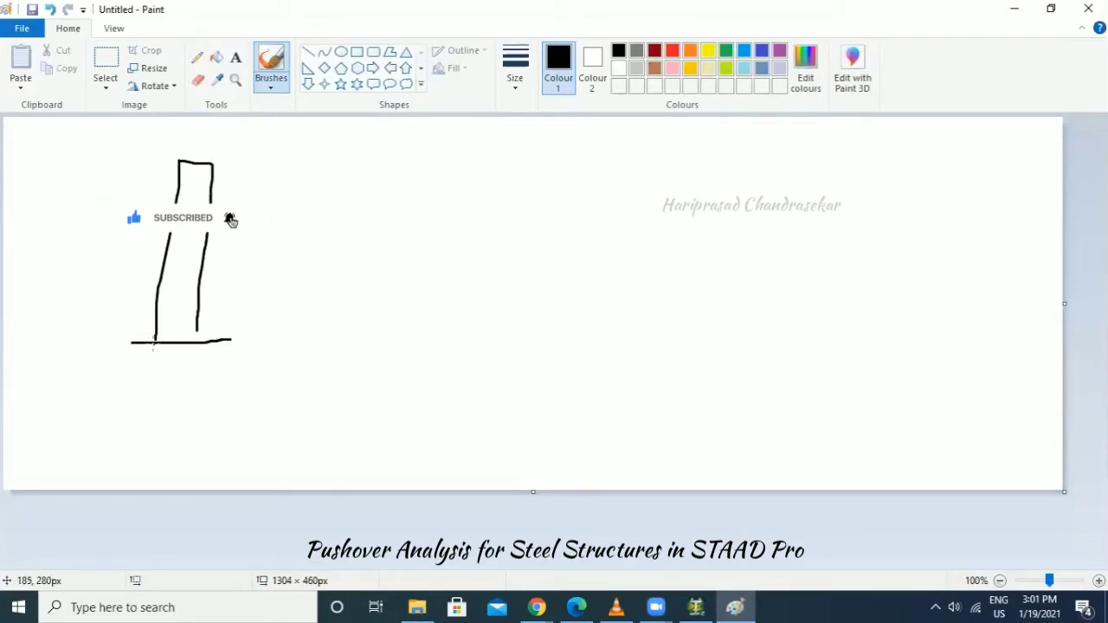
pyautogui.moveTo(112, 172); pyautogui.dragTo(171, 172)
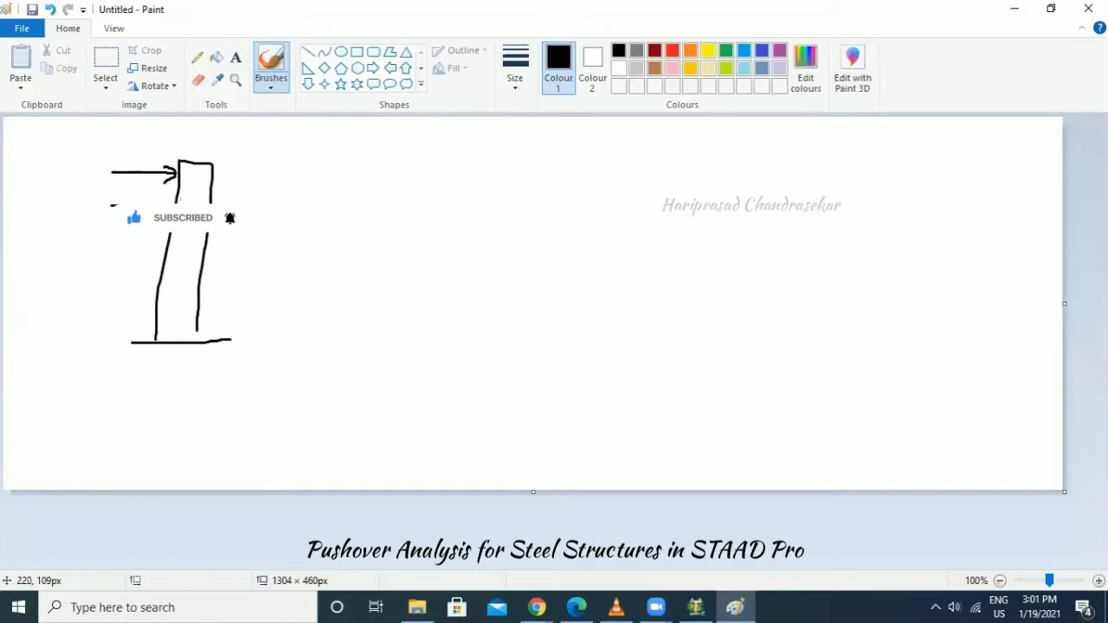
pyautogui.moveTo(109, 244); pyautogui.dragTo(167, 241)
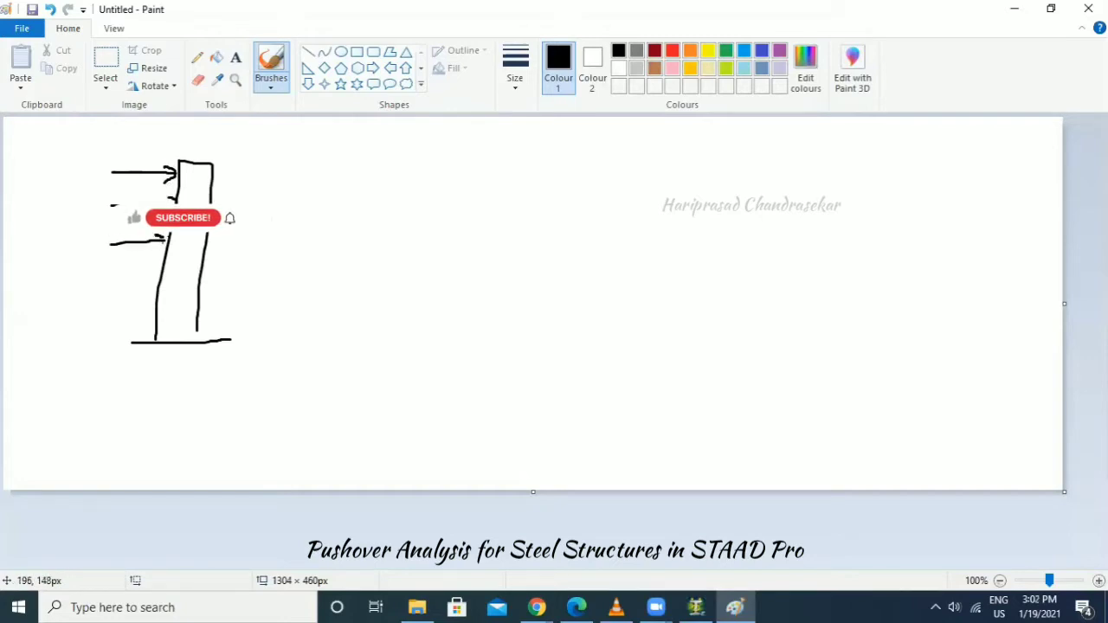
pyautogui.moveTo(111, 278); pyautogui.dragTo(162, 278)
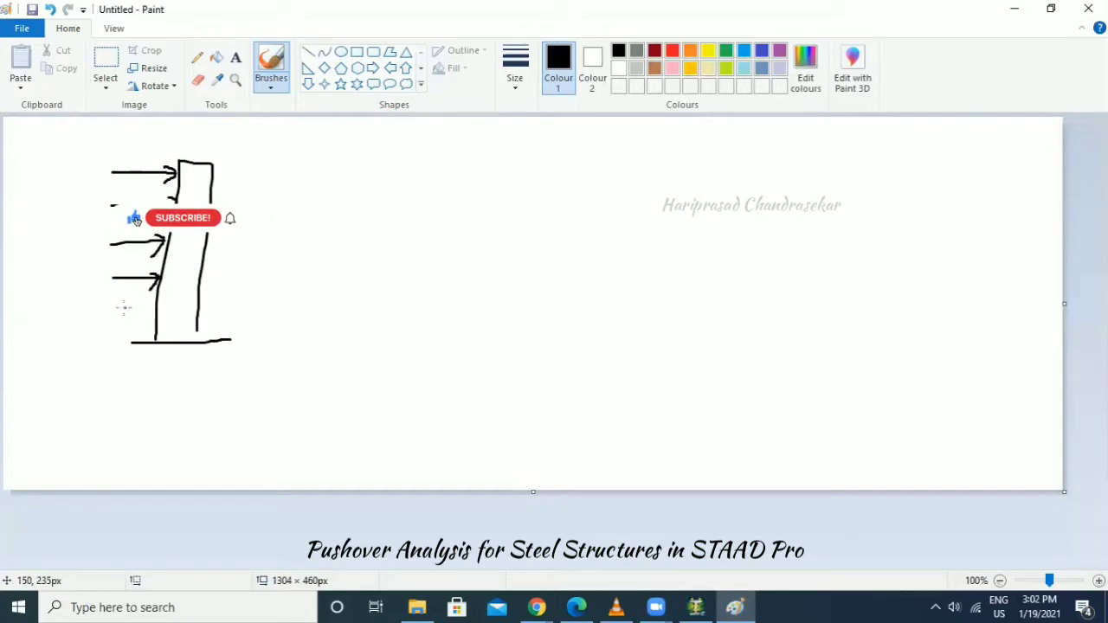
pyautogui.moveTo(124, 309)
pyautogui.mouseDown()
pyautogui.moveTo(155, 303)
pyautogui.moveTo(145, 323)
pyautogui.mouseUp()
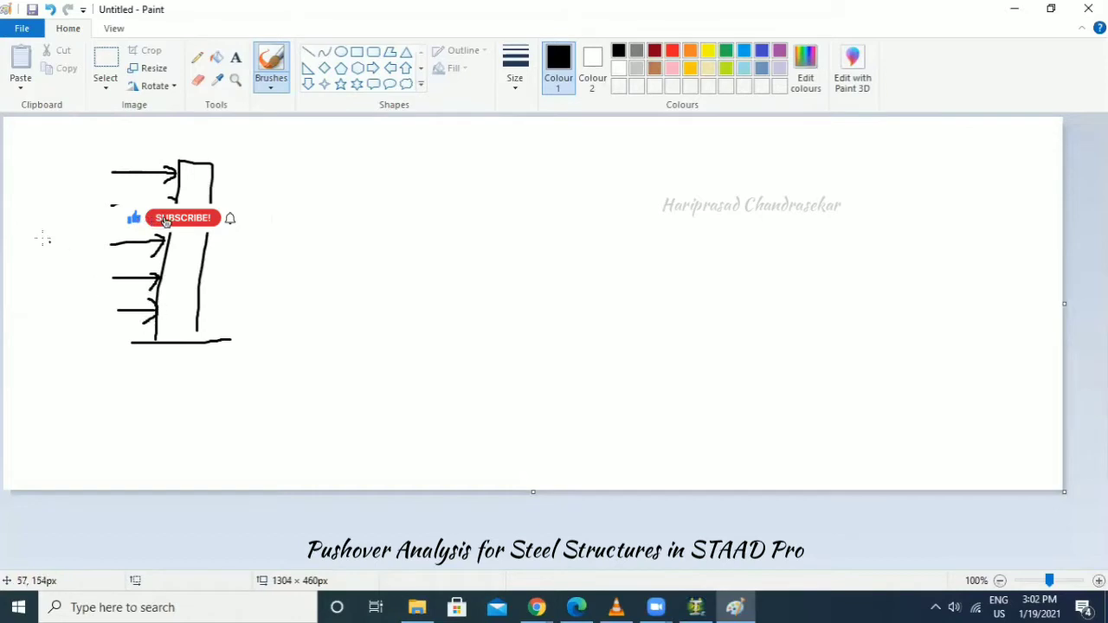
pyautogui.moveTo(41, 229)
pyautogui.mouseDown()
pyautogui.moveTo(55, 239)
pyautogui.moveTo(72, 227)
pyautogui.mouseUp()
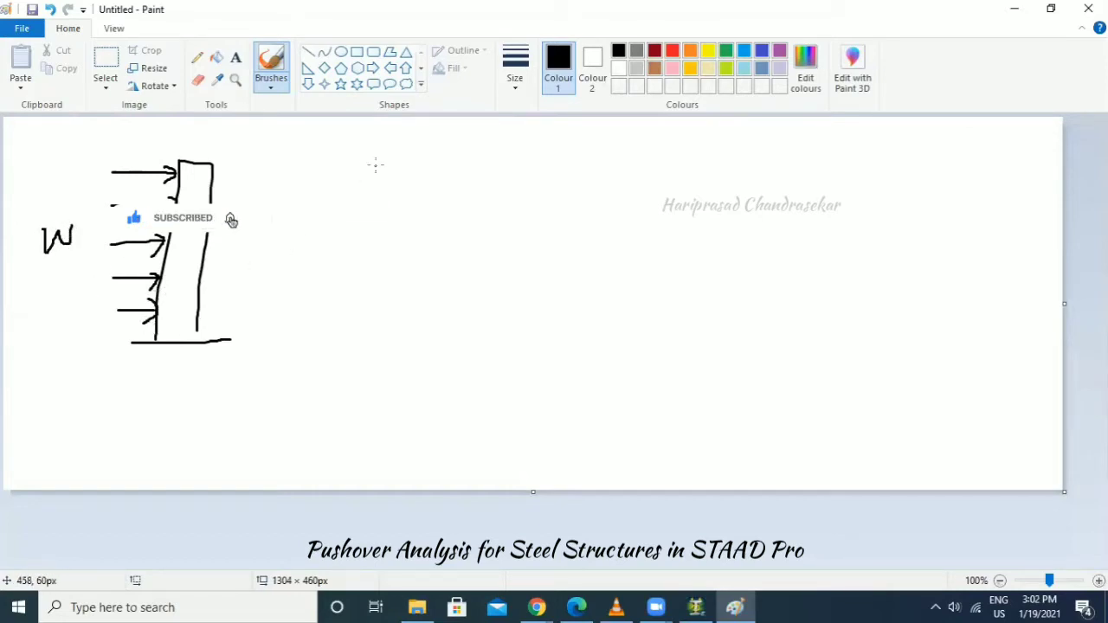
# Draw the deflected column with displacement x, base shear arrow Bs, label Ld and graph axes.
pyautogui.moveTo(377, 155)
pyautogui.mouseDown()
pyautogui.moveTo(380, 332)
pyautogui.moveTo(356, 335)
pyautogui.moveTo(430, 334)
pyautogui.moveTo(382, 335)
pyautogui.moveTo(405, 222)
pyautogui.moveTo(442, 163)
pyautogui.moveTo(467, 152)
pyautogui.moveTo(520, 160)
pyautogui.moveTo(487, 186)
pyautogui.moveTo(449, 247)
pyautogui.moveTo(425, 333)
pyautogui.mouseUp()
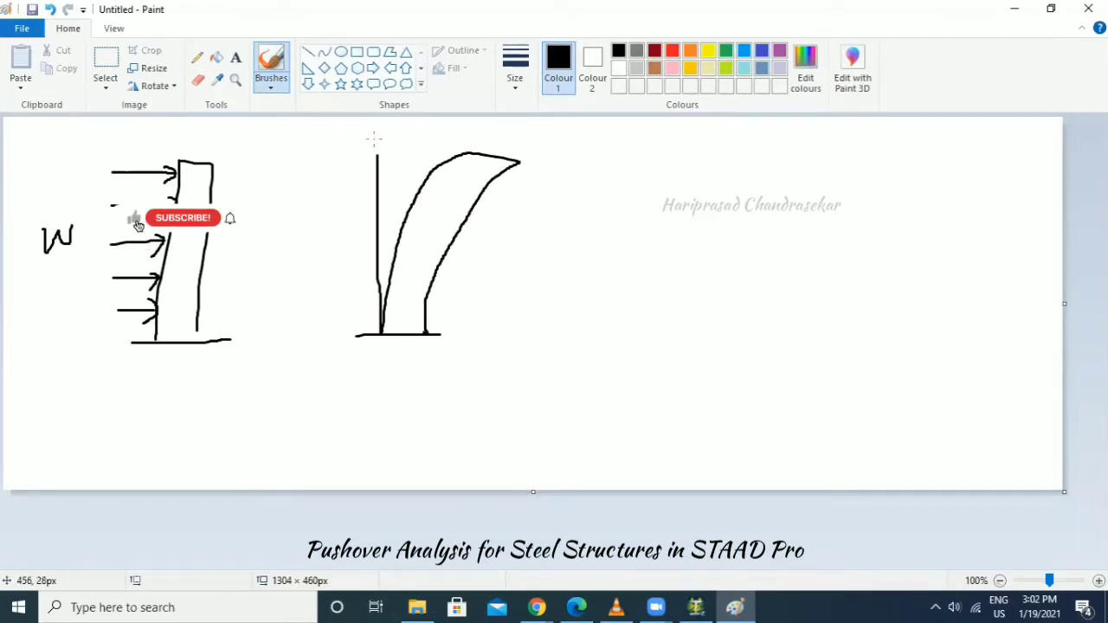
pyautogui.moveTo(375, 130)
pyautogui.mouseDown()
pyautogui.moveTo(375, 145)
pyautogui.moveTo(459, 136)
pyautogui.moveTo(458, 148)
pyautogui.mouseUp()
pyautogui.moveTo(403, 123)
pyautogui.mouseDown()
pyautogui.moveTo(417, 135)
pyautogui.moveTo(405, 135)
pyautogui.moveTo(420, 136)
pyautogui.mouseUp()
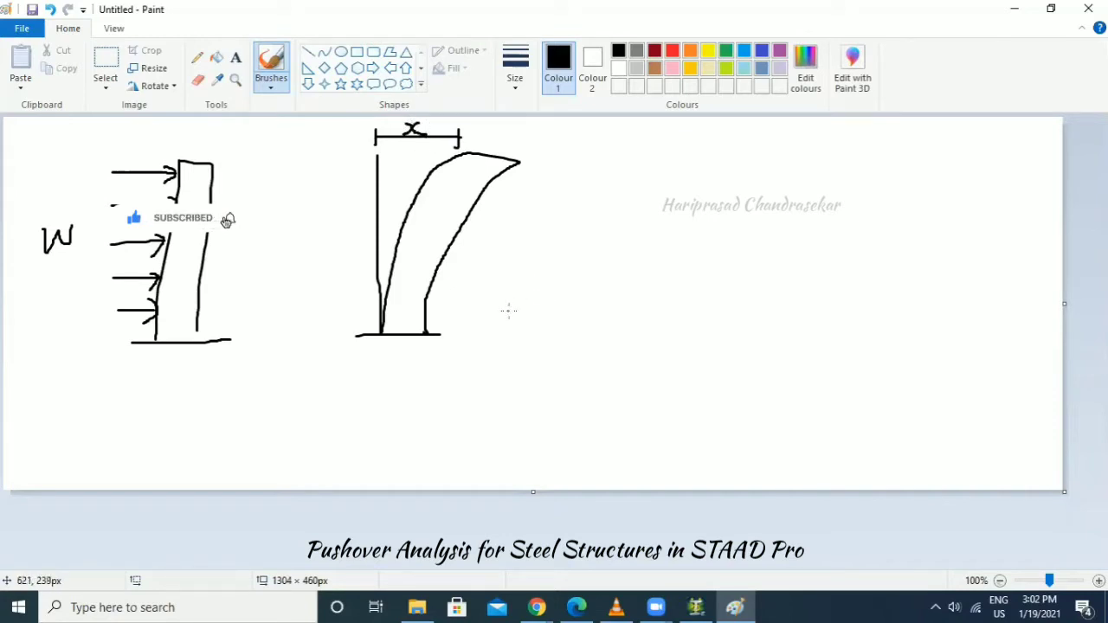
pyautogui.moveTo(462, 332)
pyautogui.mouseDown()
pyautogui.moveTo(564, 332)
pyautogui.moveTo(457, 333)
pyautogui.moveTo(474, 346)
pyautogui.mouseUp()
pyautogui.moveTo(578, 314)
pyautogui.mouseDown()
pyautogui.moveTo(578, 339)
pyautogui.moveTo(589, 328)
pyautogui.moveTo(579, 341)
pyautogui.moveTo(606, 342)
pyautogui.moveTo(599, 350)
pyautogui.mouseUp()
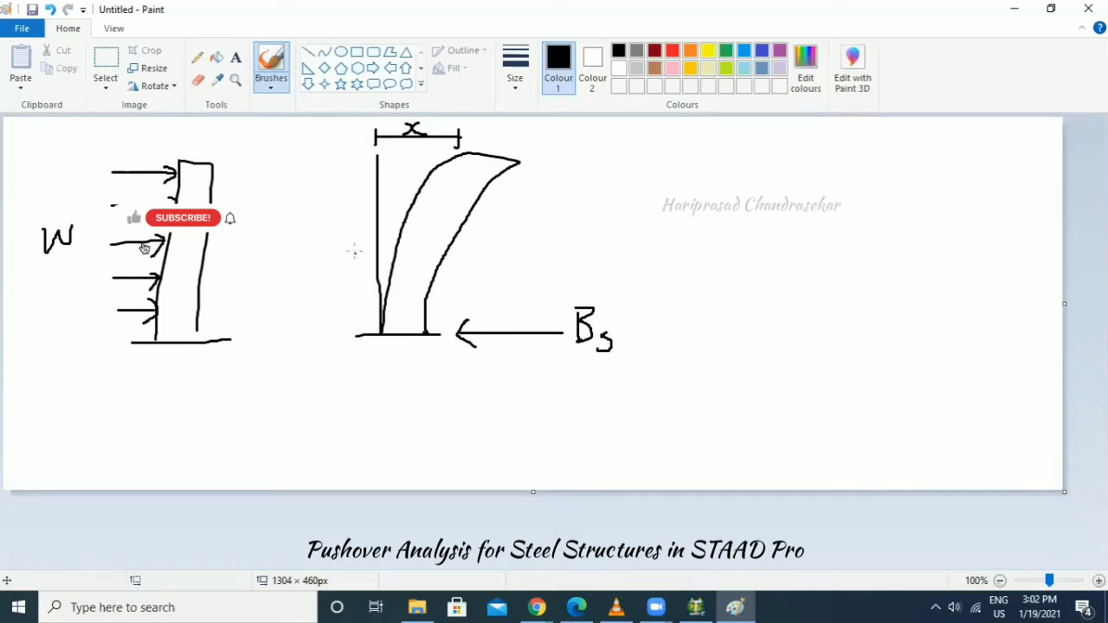
pyautogui.moveTo(371, 364)
pyautogui.mouseDown()
pyautogui.moveTo(365, 415)
pyautogui.moveTo(418, 414)
pyautogui.mouseUp()
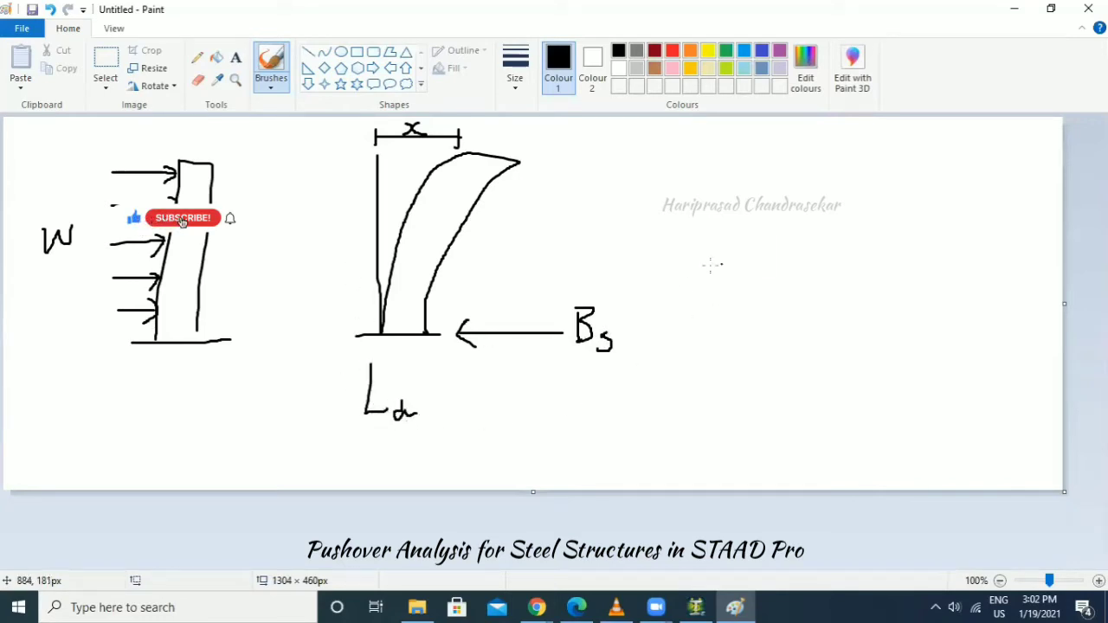
pyautogui.moveTo(701, 179)
pyautogui.mouseDown()
pyautogui.moveTo(700, 336)
pyautogui.moveTo(906, 342)
pyautogui.mouseUp()
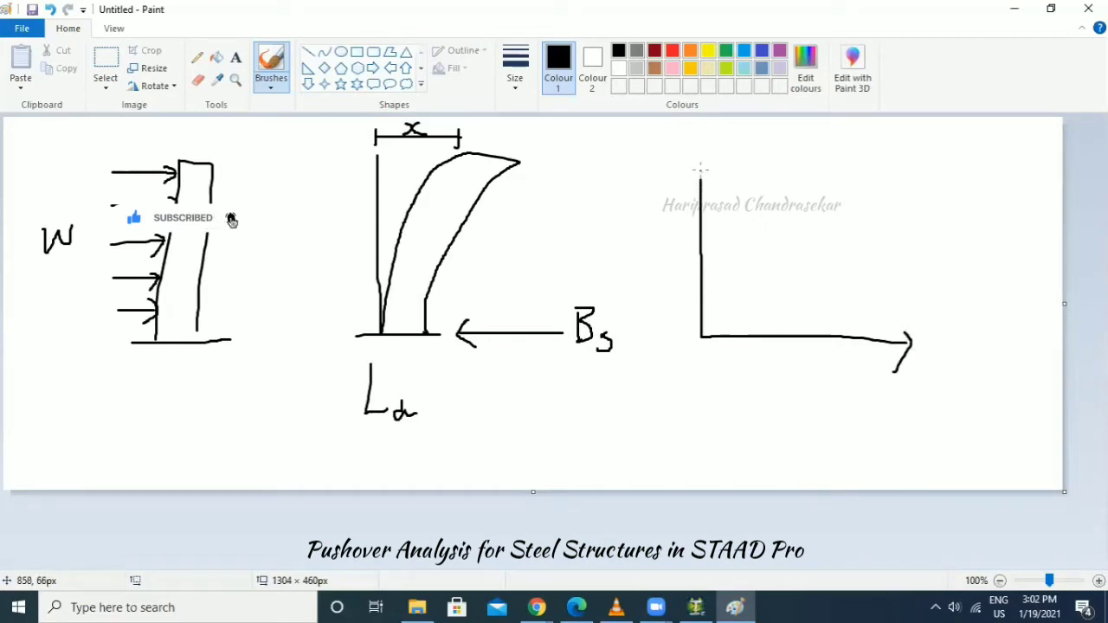
# Label the graph axes x and Bs and draw the rising capacity curve labelled Cc.
pyautogui.moveTo(715, 183); pyautogui.dragTo(717, 185)
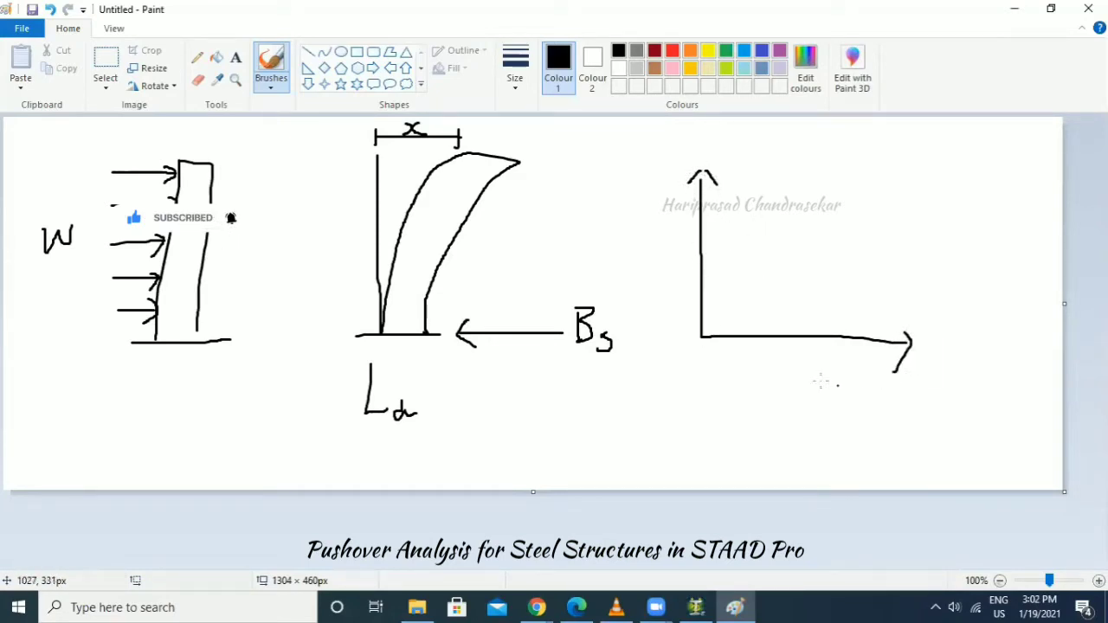
pyautogui.moveTo(804, 382); pyautogui.dragTo(812, 401)
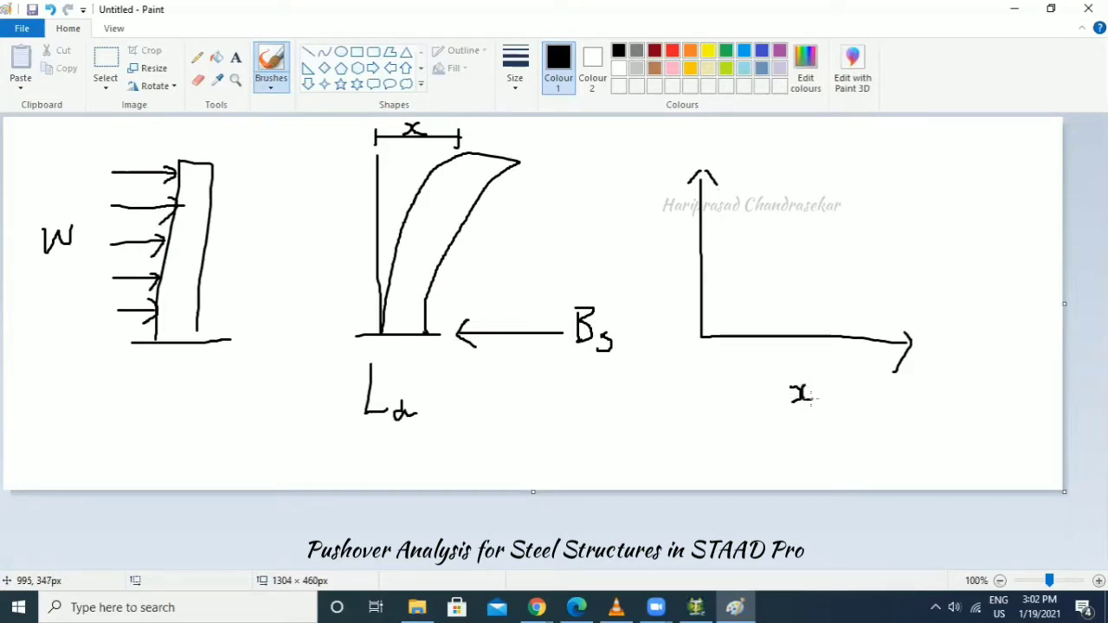
pyautogui.moveTo(629, 230)
pyautogui.mouseDown()
pyautogui.moveTo(629, 251)
pyautogui.moveTo(642, 256)
pyautogui.mouseUp()
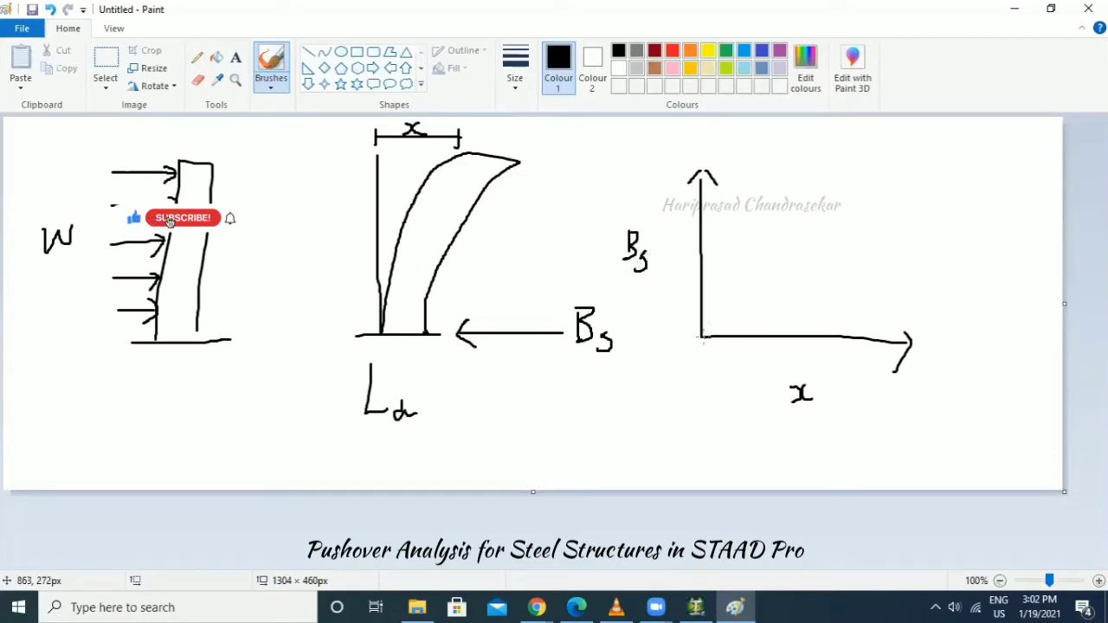
pyautogui.moveTo(704, 335)
pyautogui.mouseDown()
pyautogui.moveTo(739, 231)
pyautogui.moveTo(885, 223)
pyautogui.mouseUp()
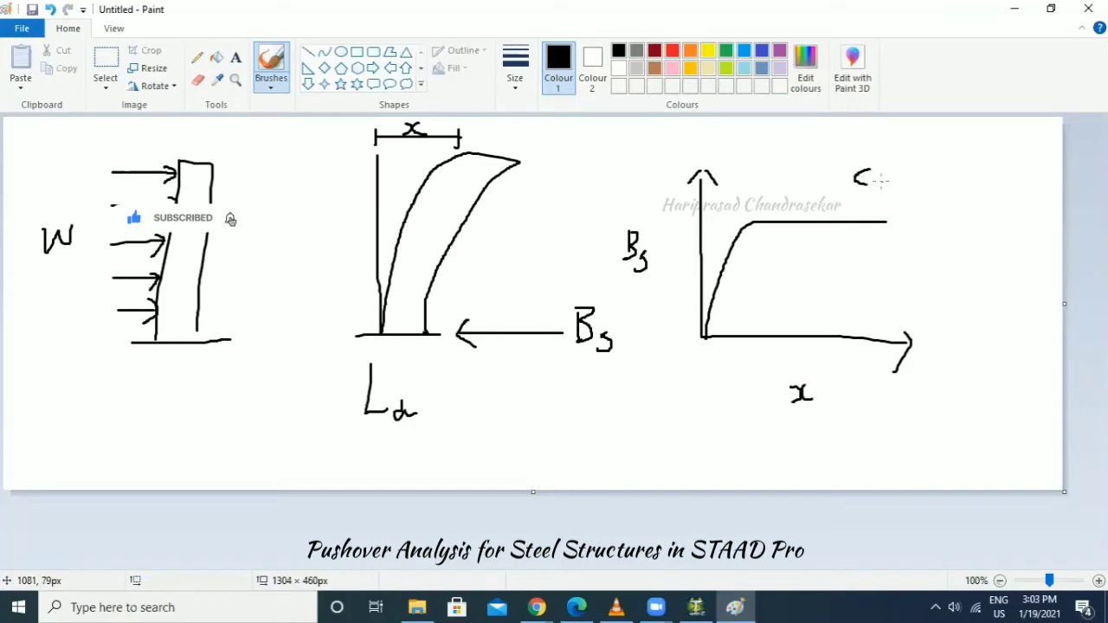
pyautogui.moveTo(879, 183); pyautogui.dragTo(887, 187)
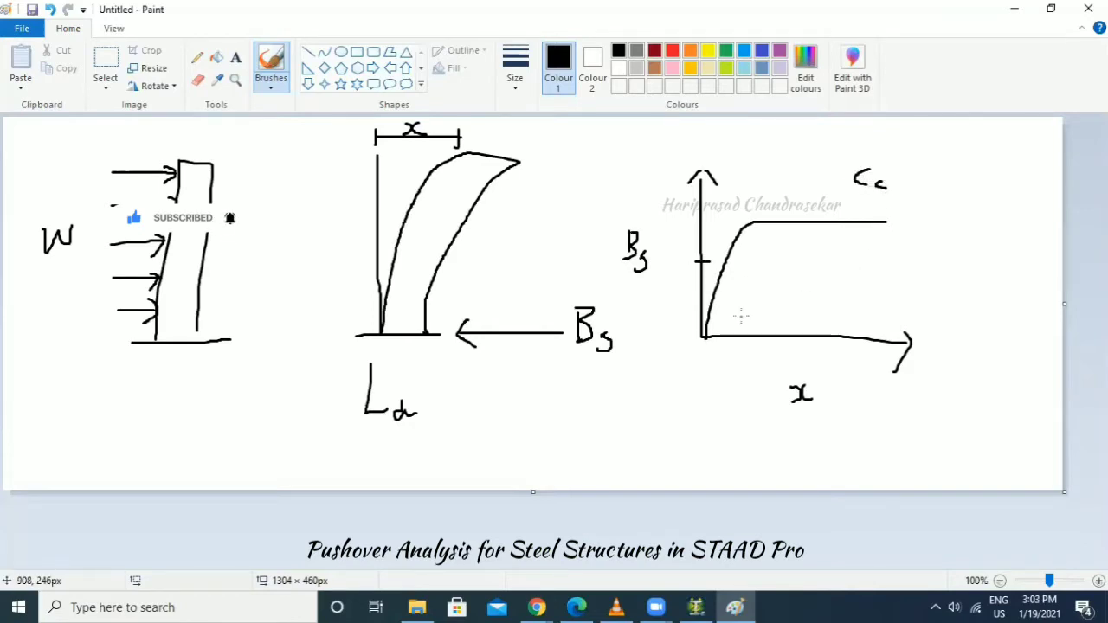
# Mark the yield and plateau points with axis ticks, then minimize Paint.
pyautogui.moveTo(738, 330); pyautogui.dragTo(737, 346)
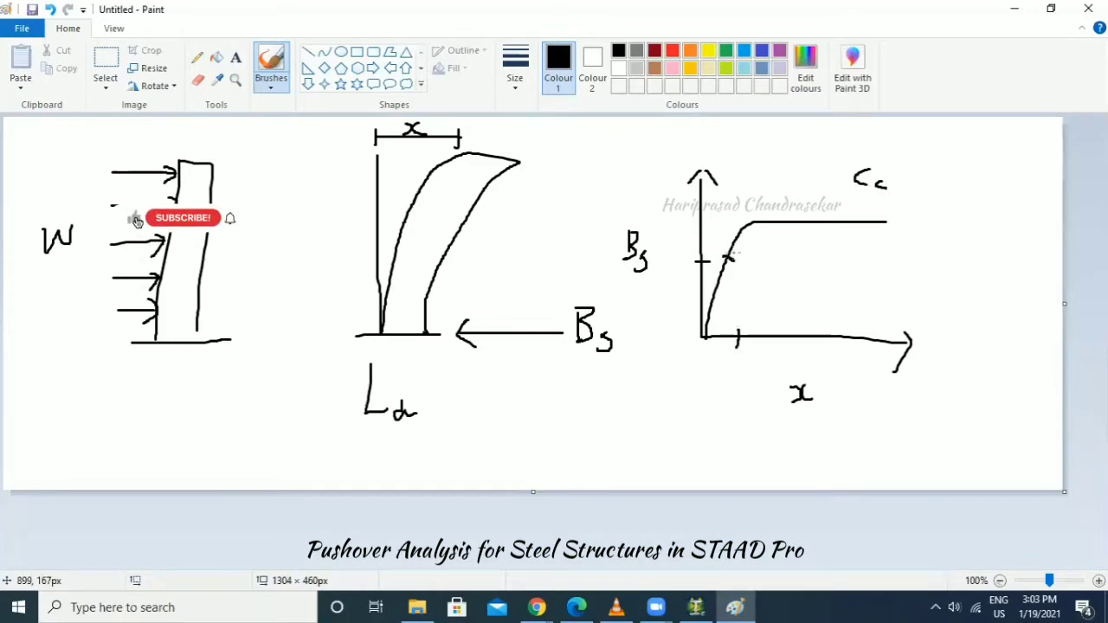
pyautogui.moveTo(734, 253); pyautogui.dragTo(726, 261)
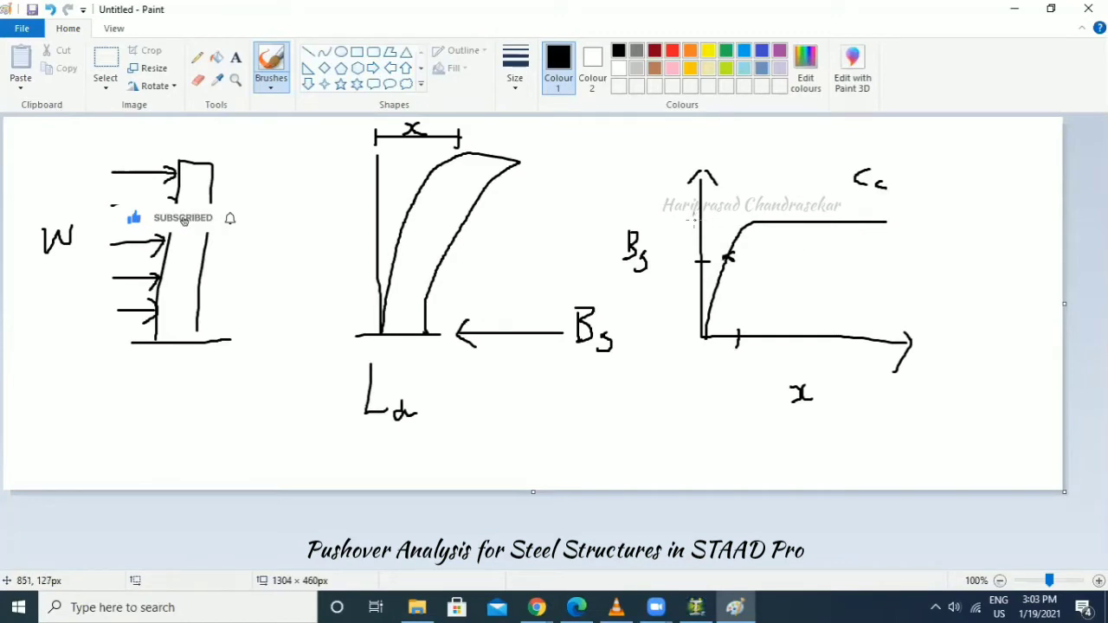
pyautogui.moveTo(809, 325); pyautogui.dragTo(807, 347)
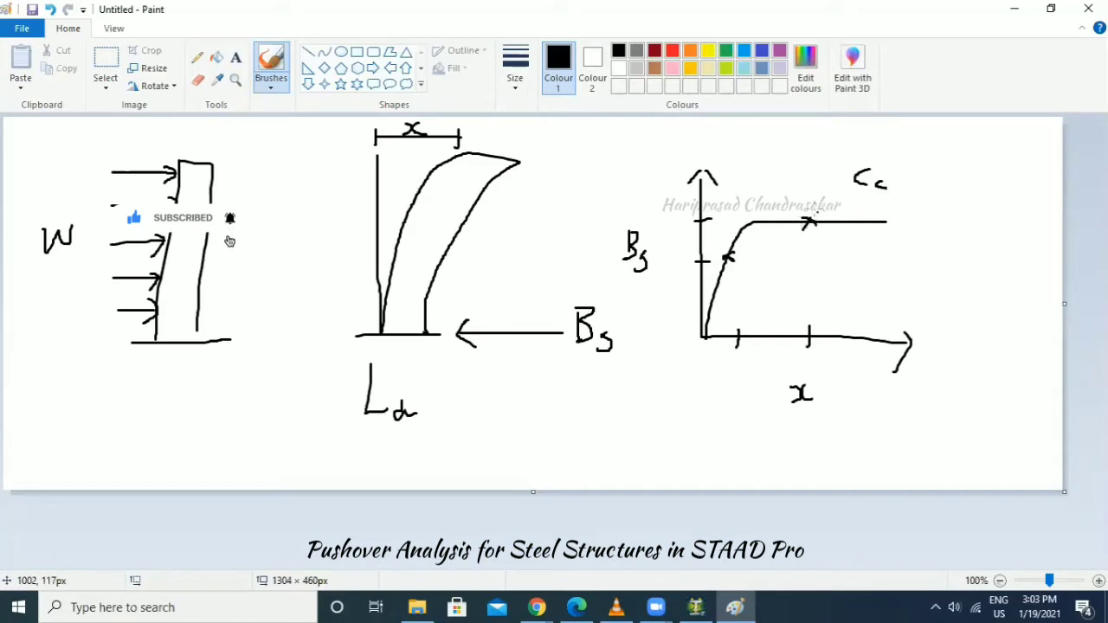
pyautogui.moveTo(818, 214); pyautogui.dragTo(809, 223)
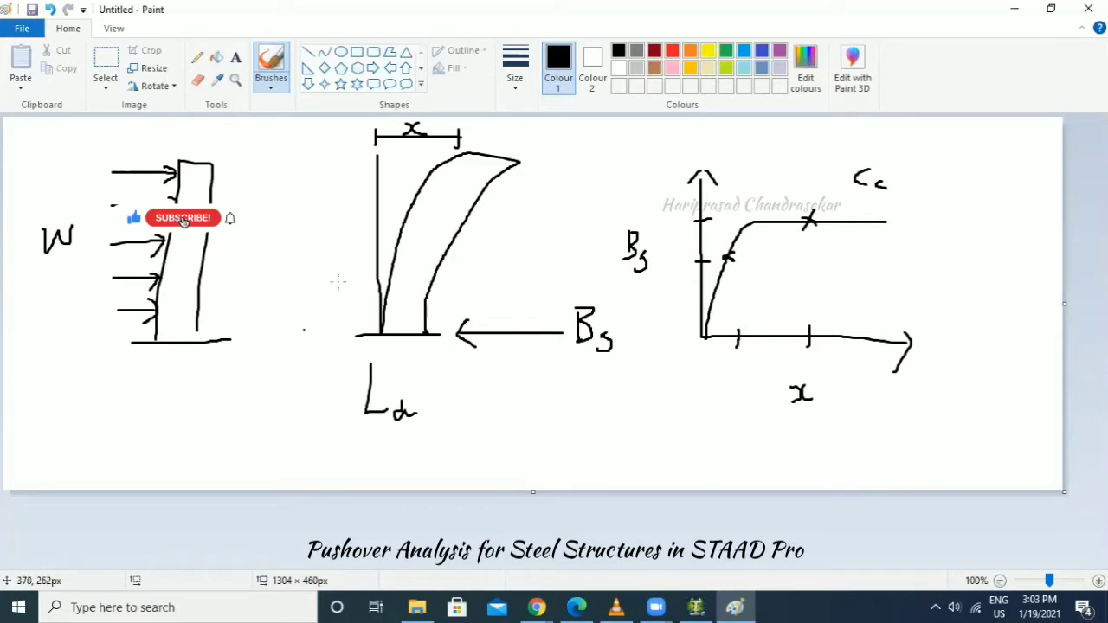
pyautogui.click(1015, 11)
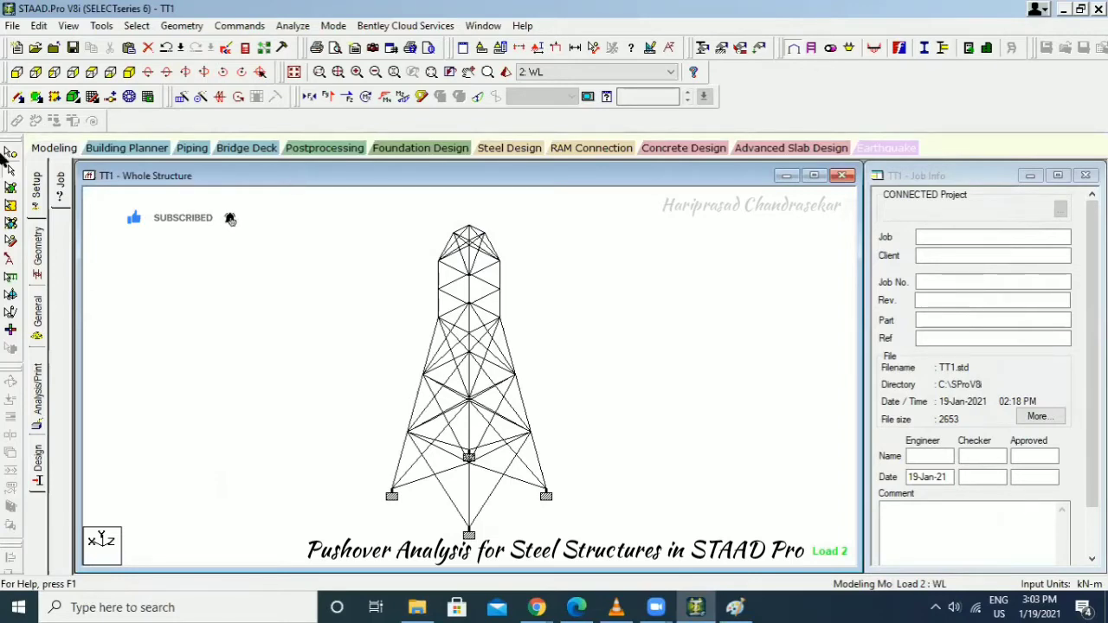
# Start a new Space model named 'po' that opens in the Structure Wizard.
pyautogui.click(12, 25)
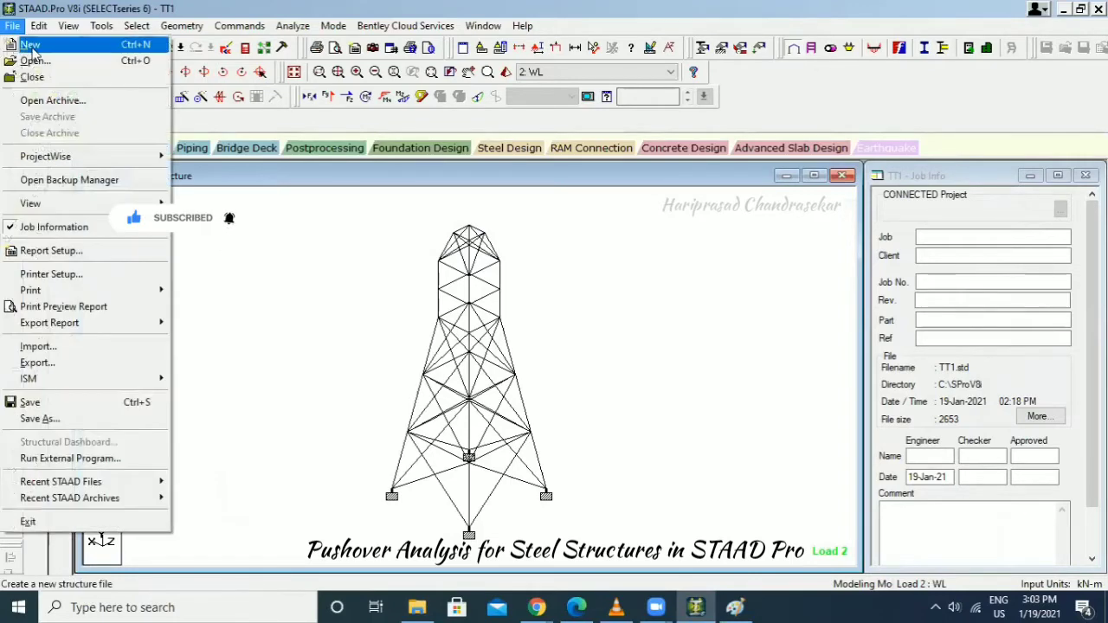
pyautogui.click(34, 52)
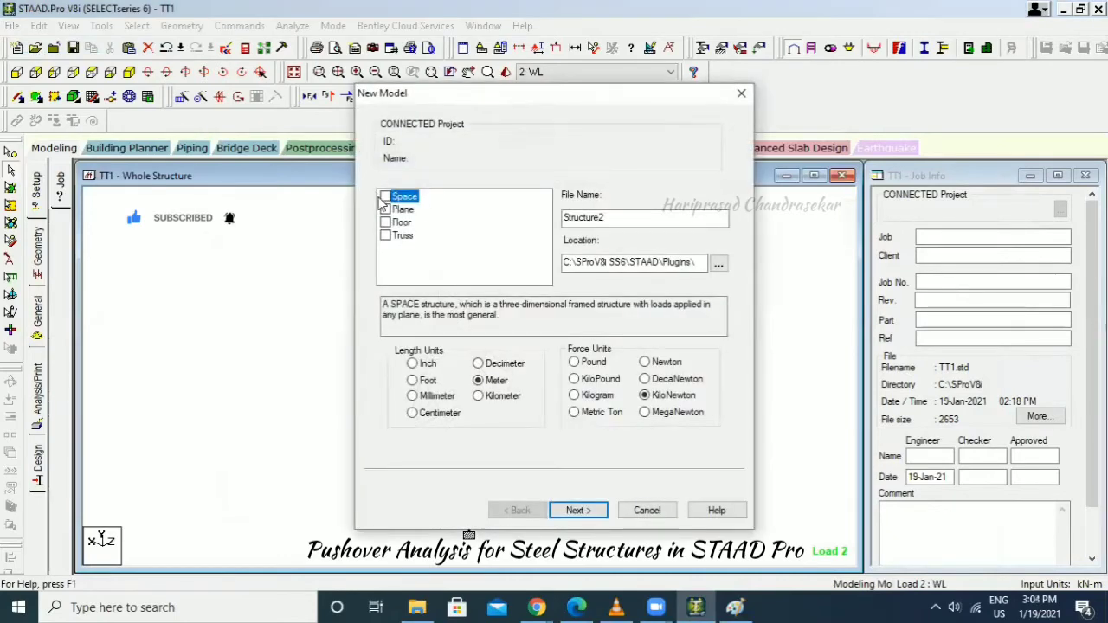
pyautogui.doubleClick(571, 218)
pyautogui.write('poa')
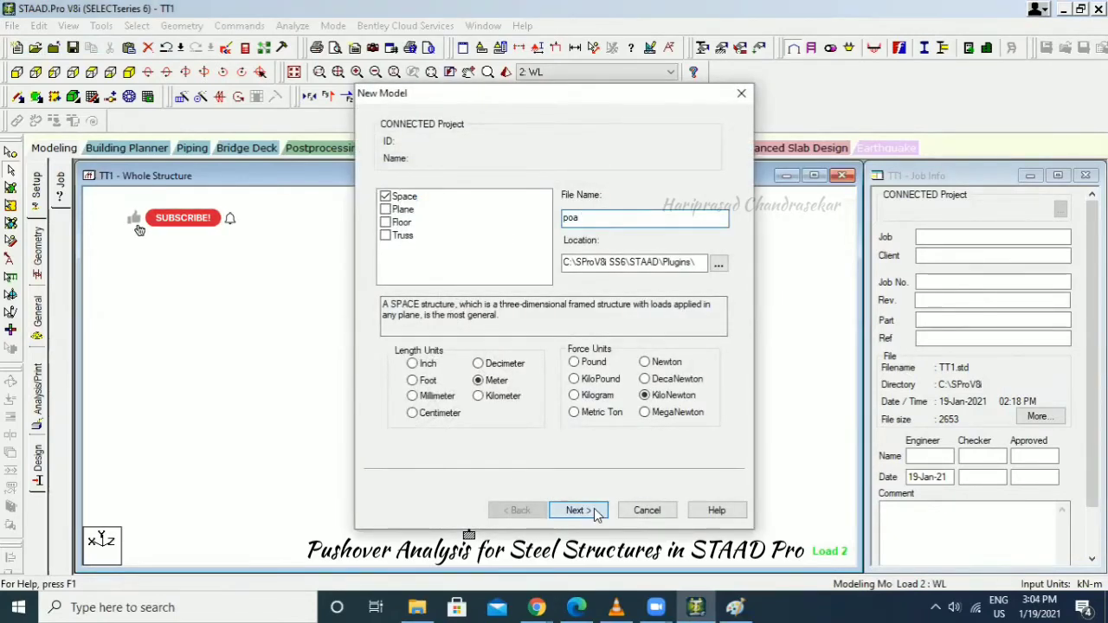
pyautogui.click(576, 509)
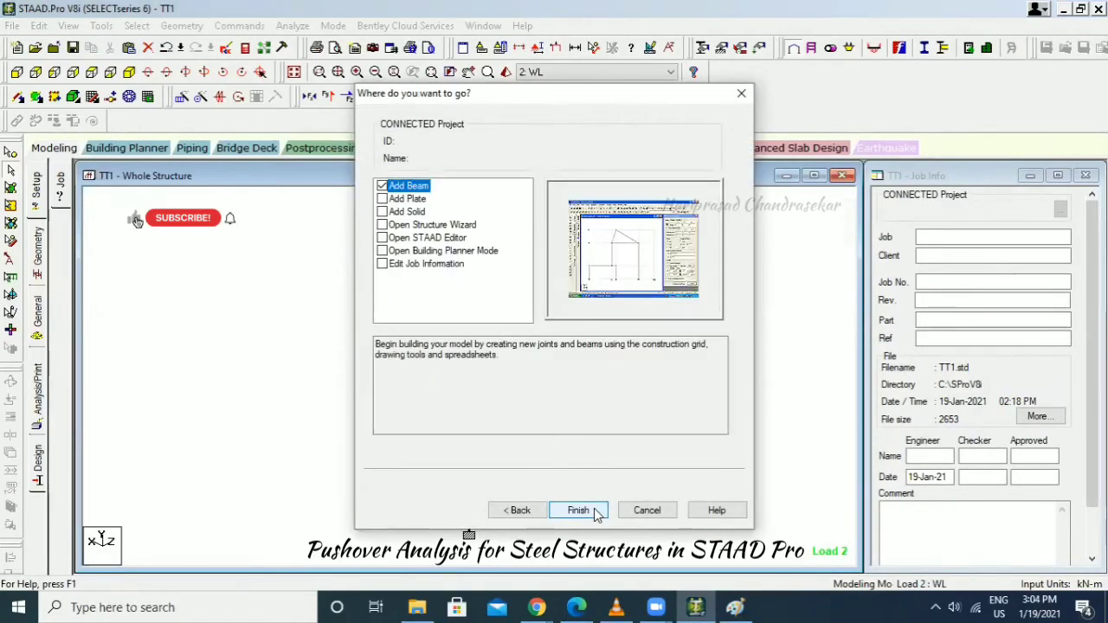
pyautogui.press('Down')
pyautogui.press('Down')
pyautogui.press('Down')
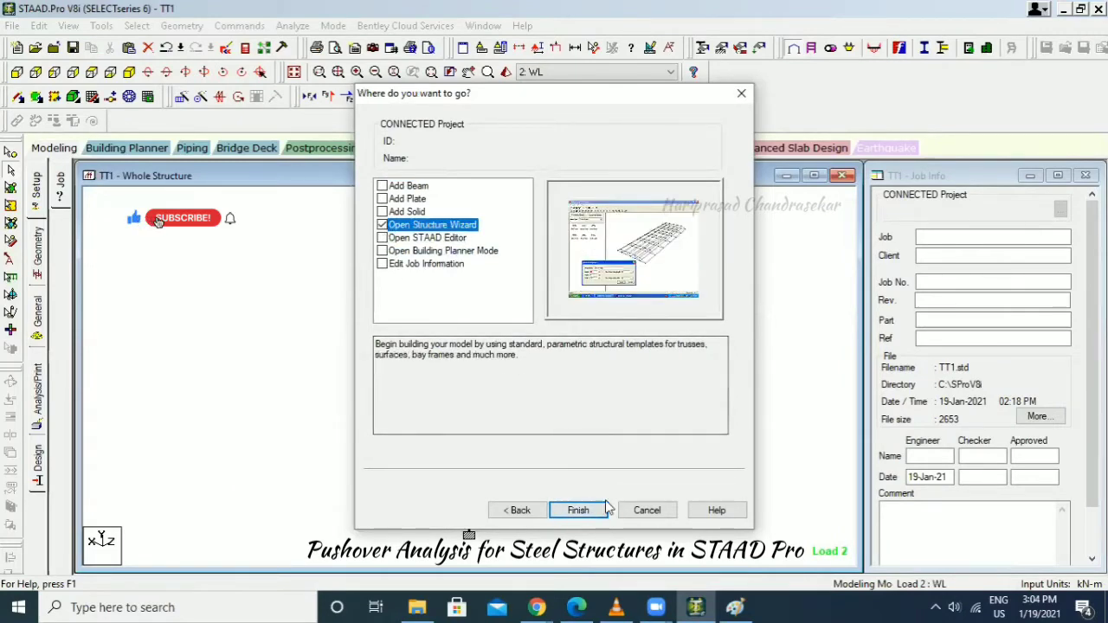
pyautogui.click(601, 510)
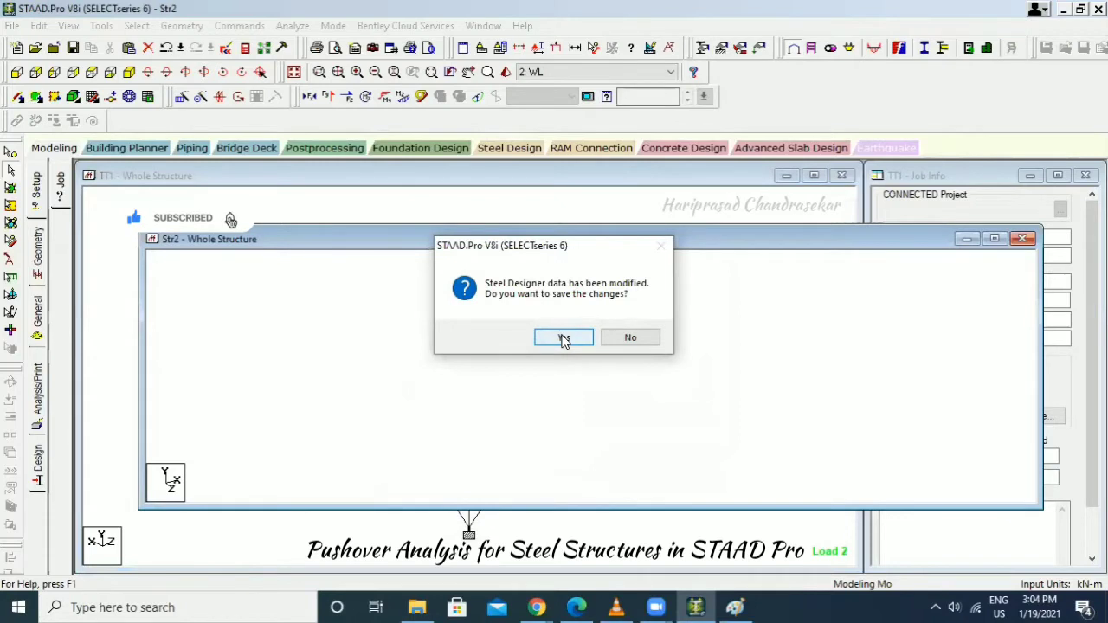
# Save Steel Designer data, then merge a 12×15×12 m Bay Frame with 4×5×4 bays into the model.
pyautogui.click(564, 339)
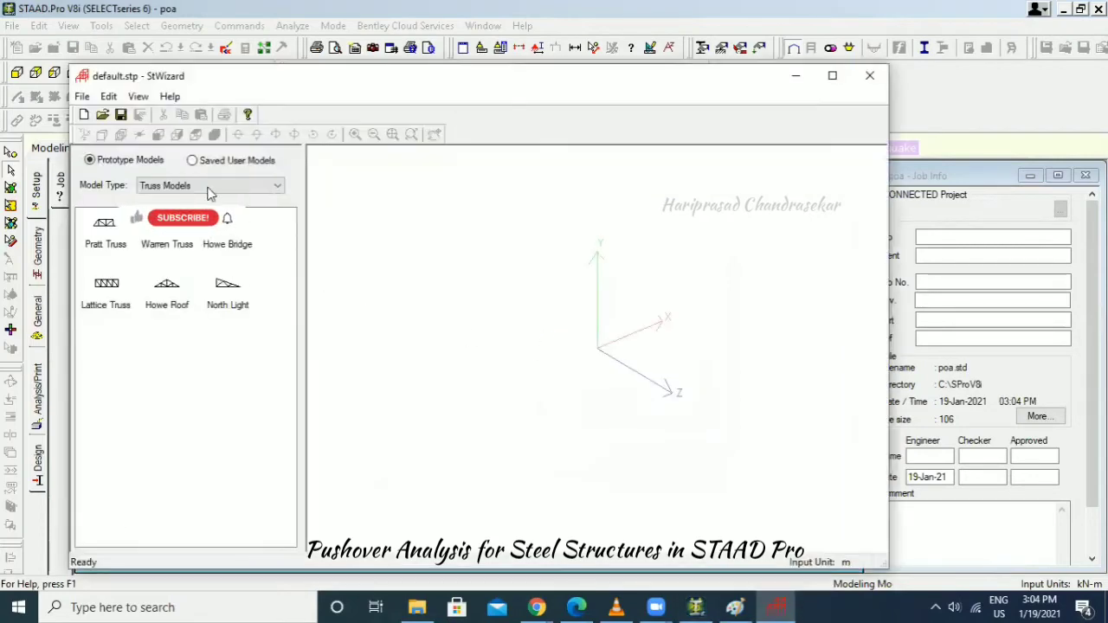
pyautogui.click(209, 187)
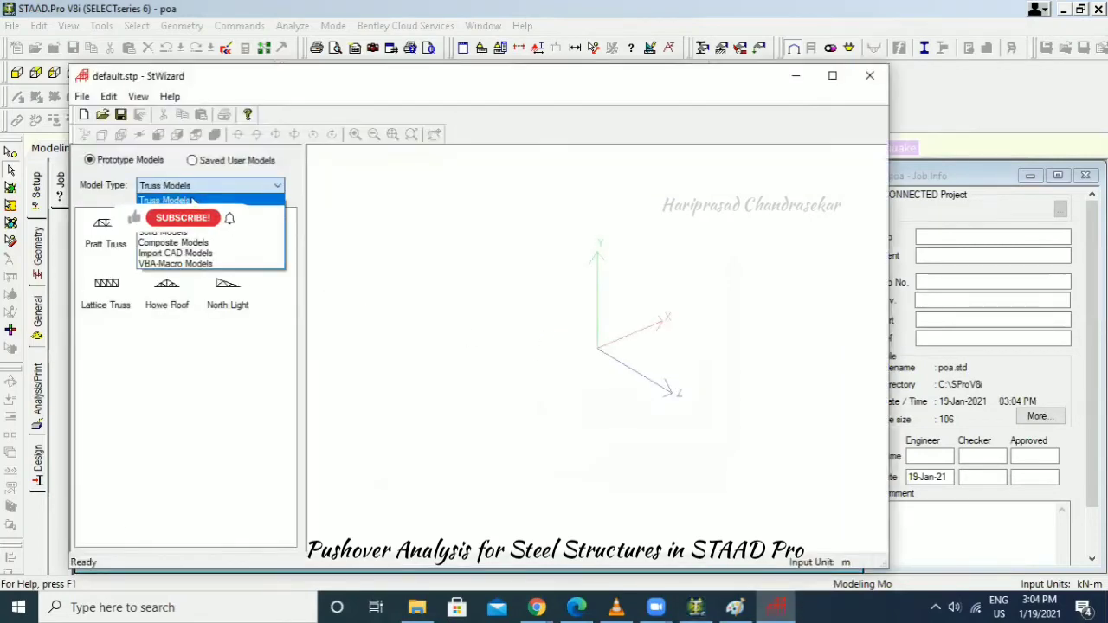
pyautogui.click(139, 212)
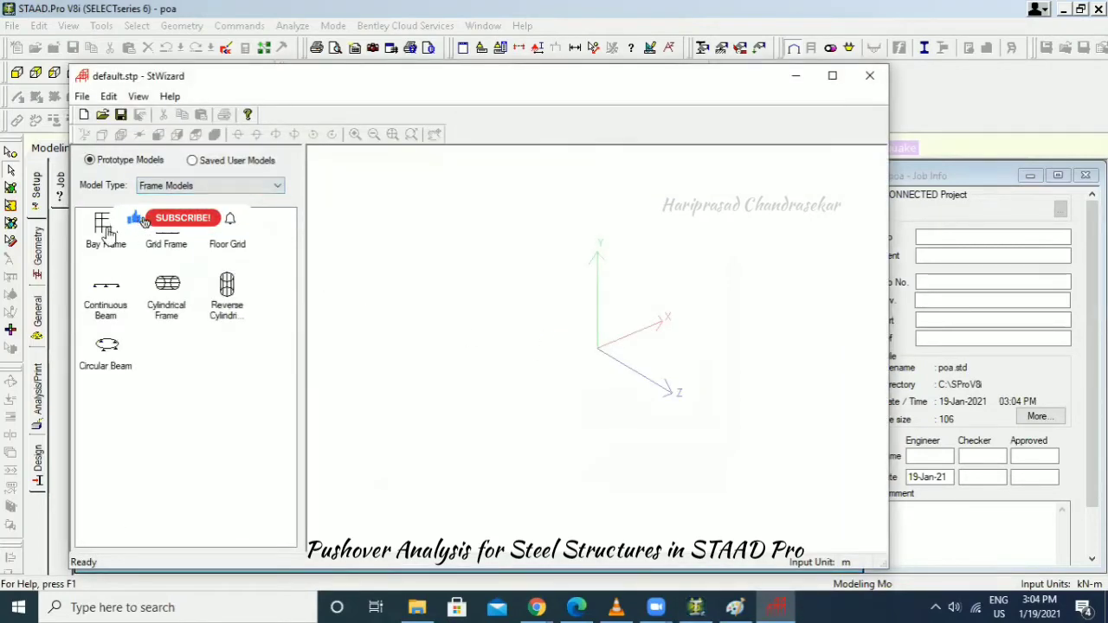
pyautogui.moveTo(105, 234); pyautogui.dragTo(439, 245)
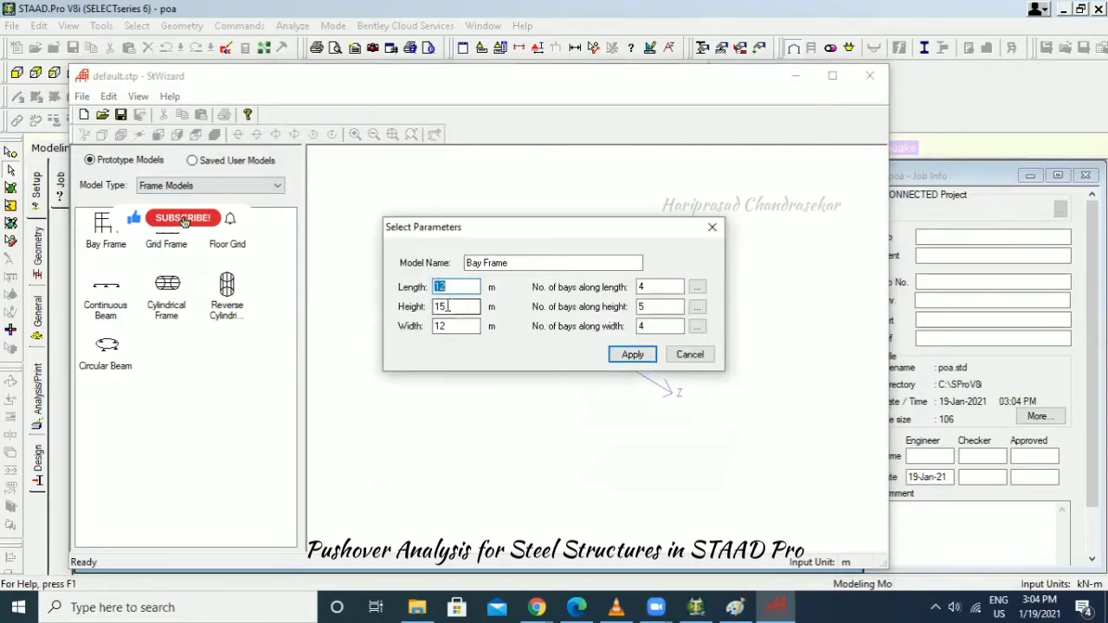
pyautogui.click(638, 356)
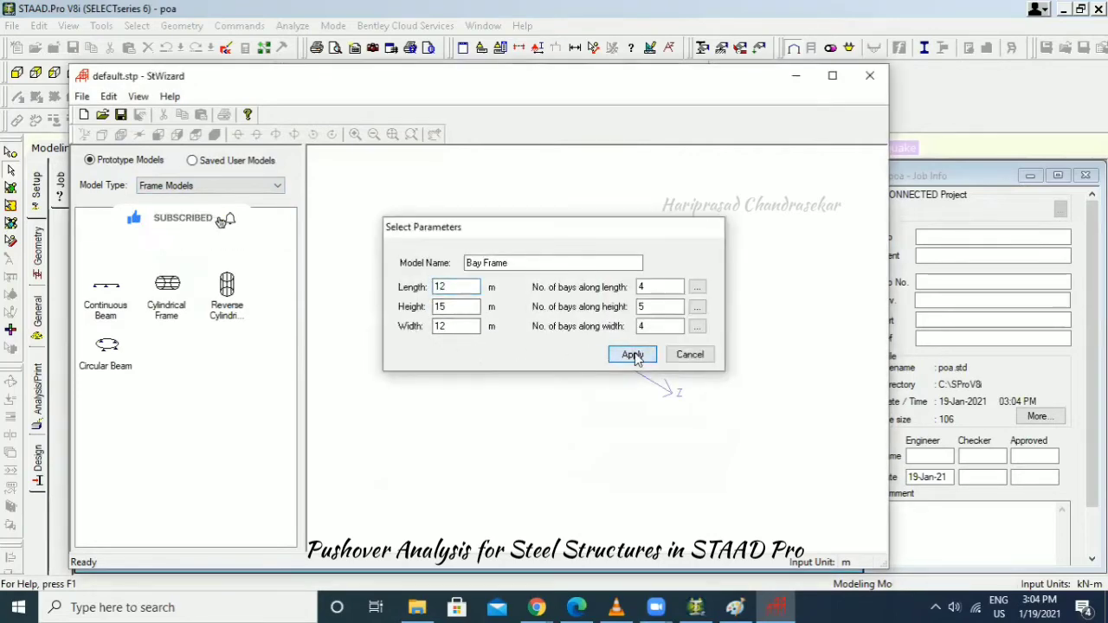
pyautogui.click(872, 77)
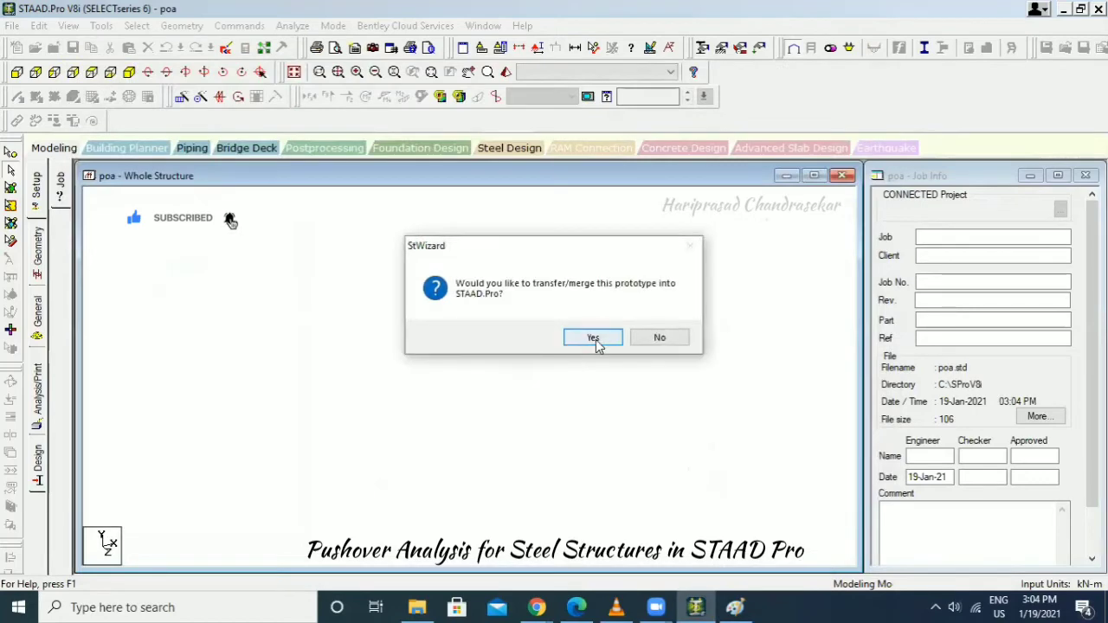
pyautogui.click(594, 338)
pyautogui.click(637, 233)
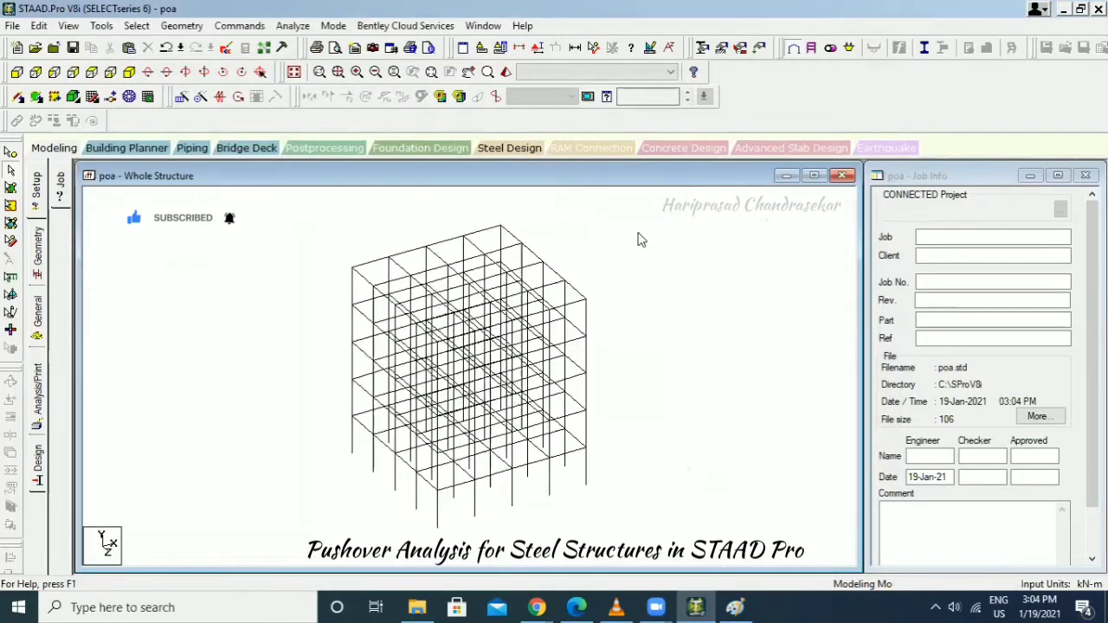
# Create fixed Support 2 and assign it to all base nodes selected in front view.
pyautogui.click(39, 293)
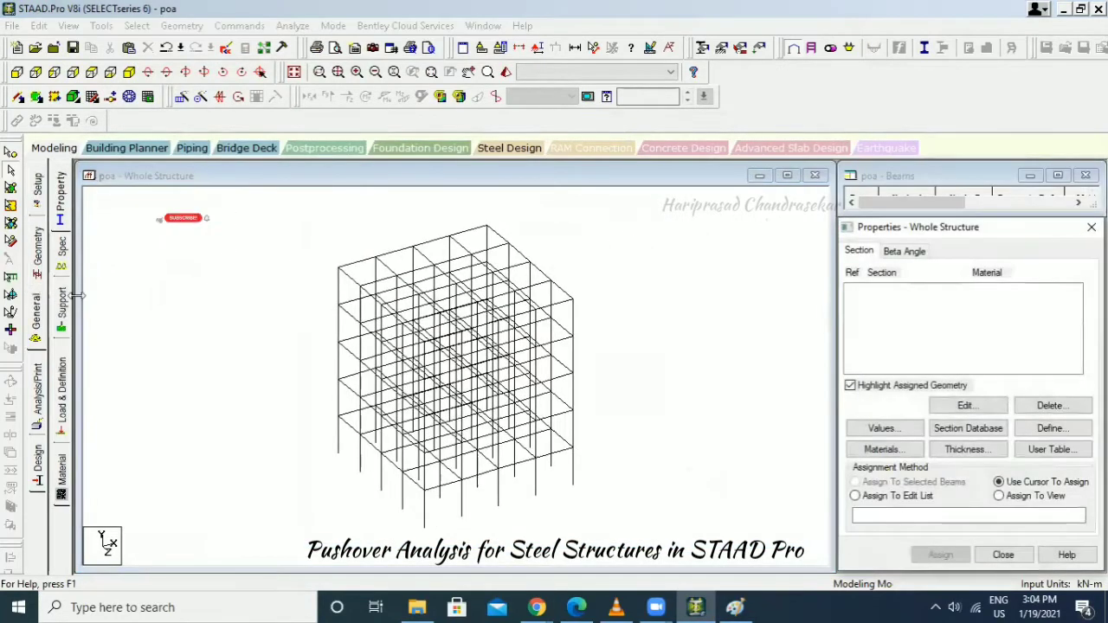
pyautogui.click(60, 301)
pyautogui.click(968, 440)
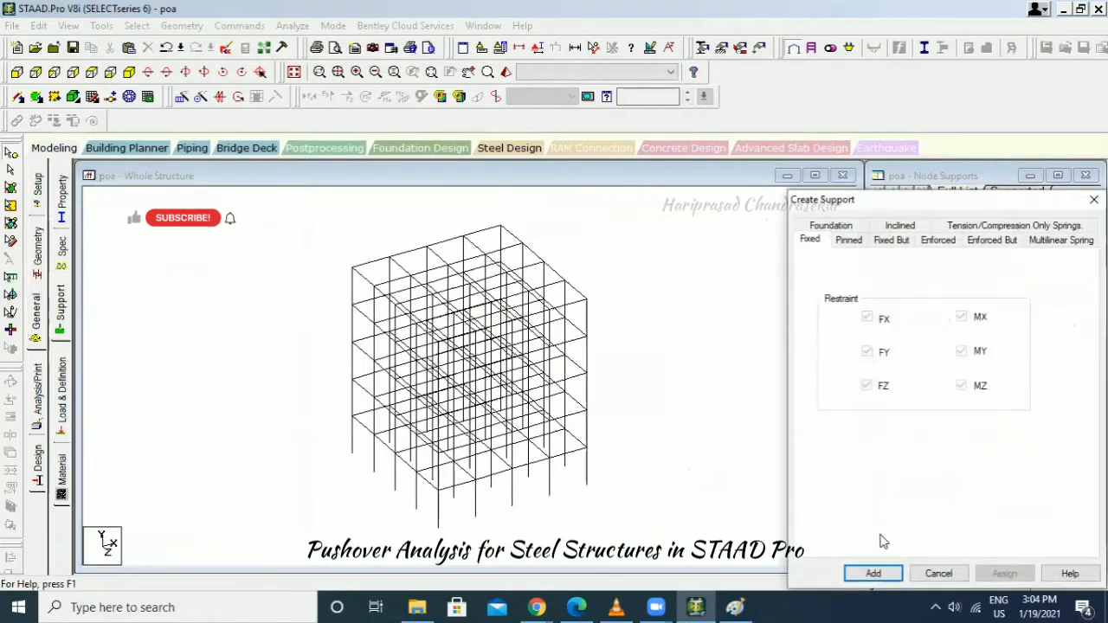
pyautogui.click(877, 571)
pyautogui.click(945, 345)
pyautogui.click(17, 72)
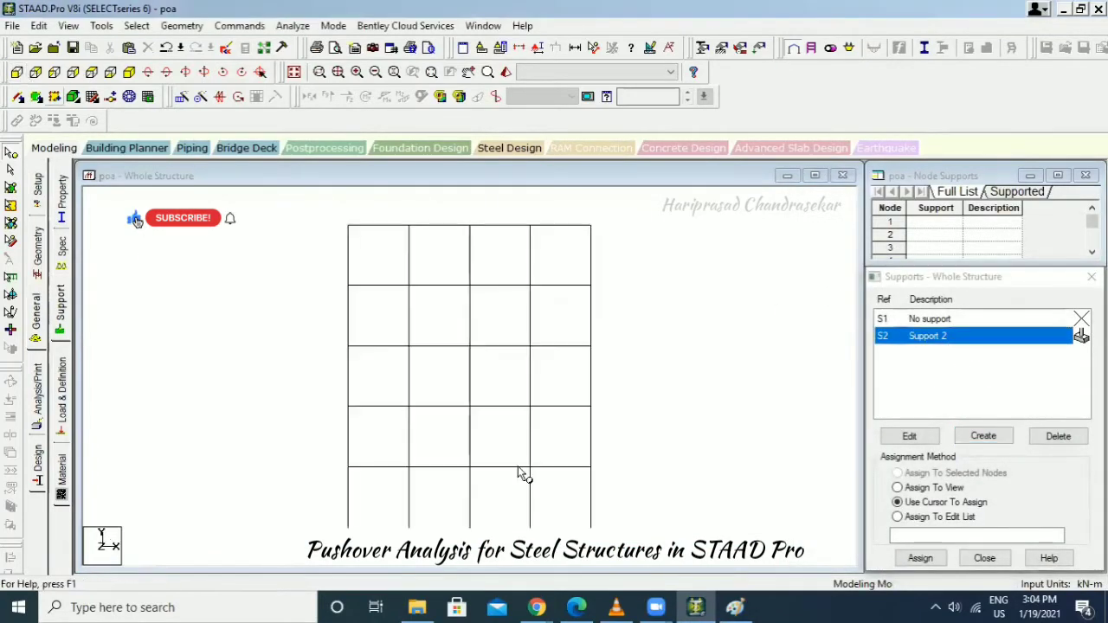
pyautogui.moveTo(606, 516); pyautogui.dragTo(324, 538)
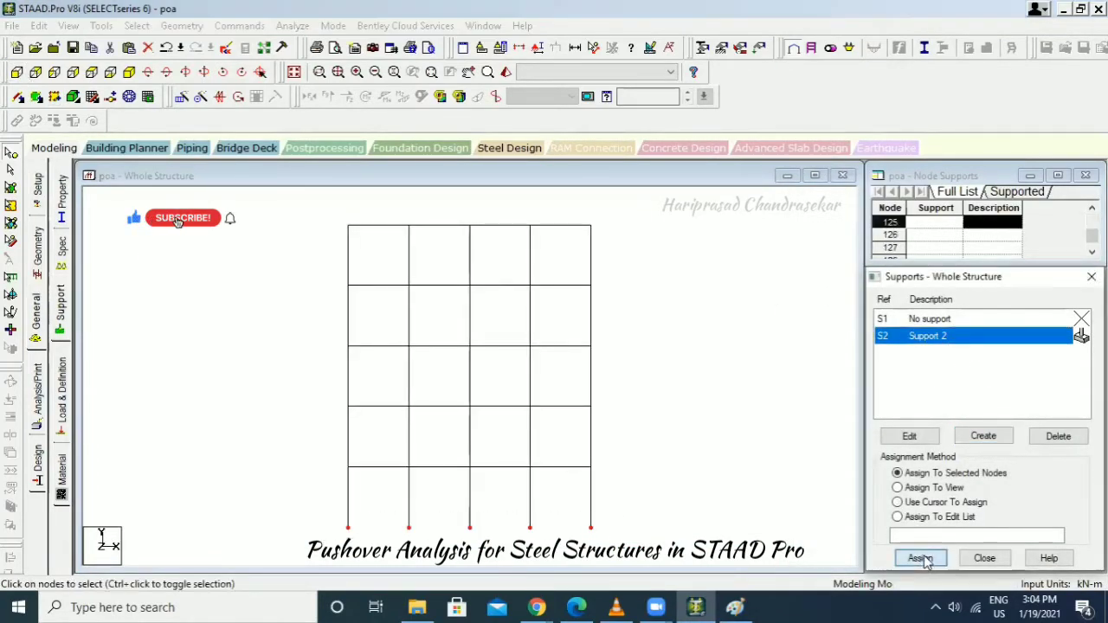
pyautogui.click(919, 559)
pyautogui.click(923, 462)
pyautogui.click(165, 73)
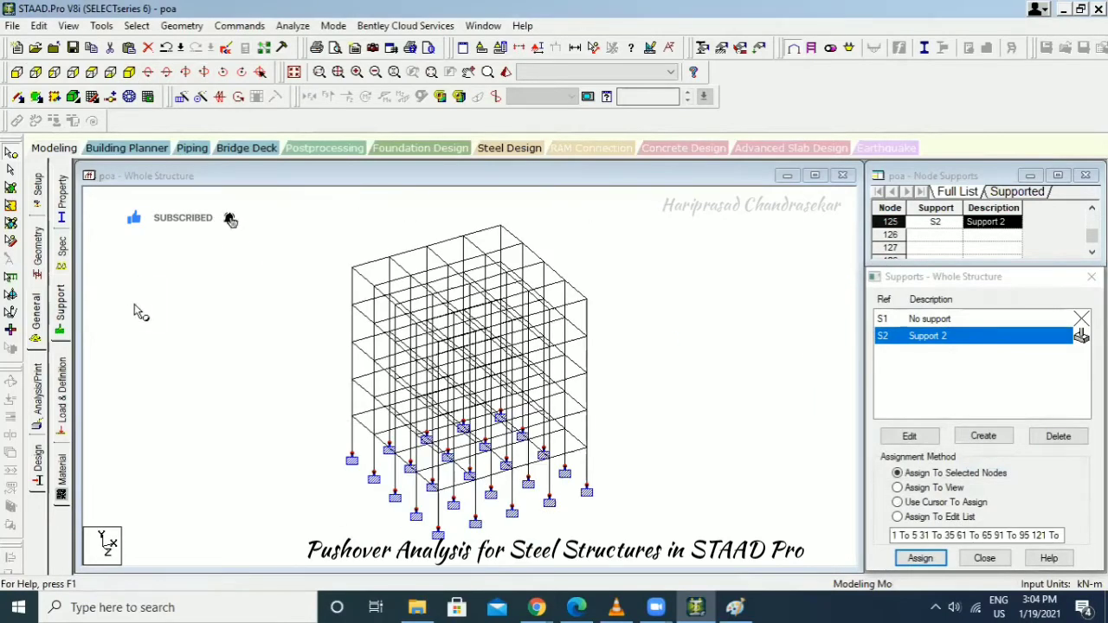
pyautogui.click(61, 227)
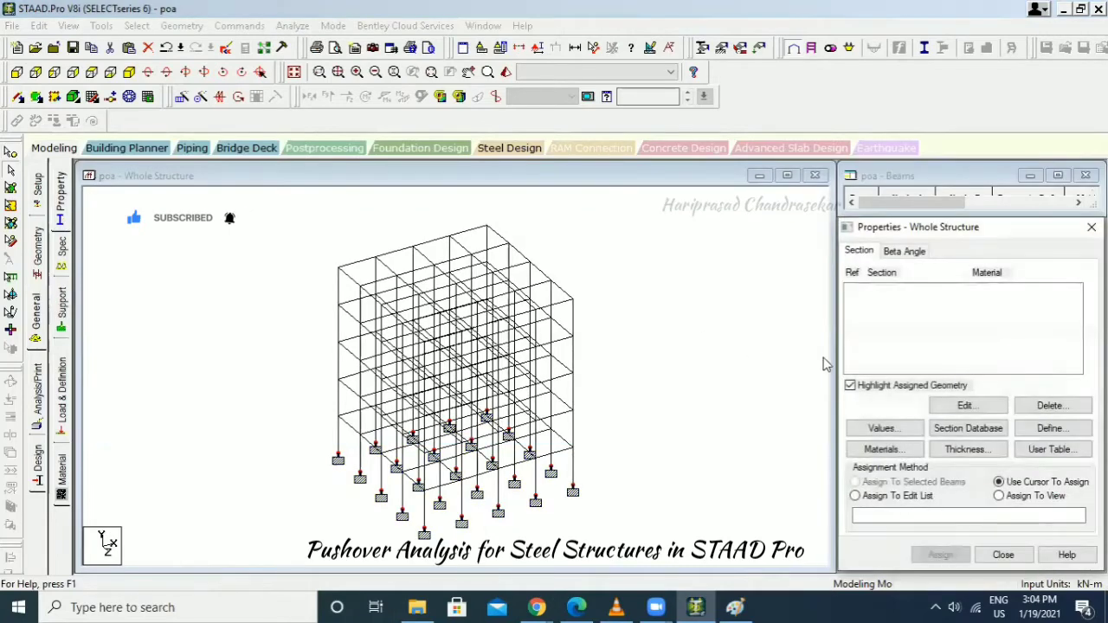
# Add the American W14X873 section and assign it to all members 1–325 in view.
pyautogui.click(971, 434)
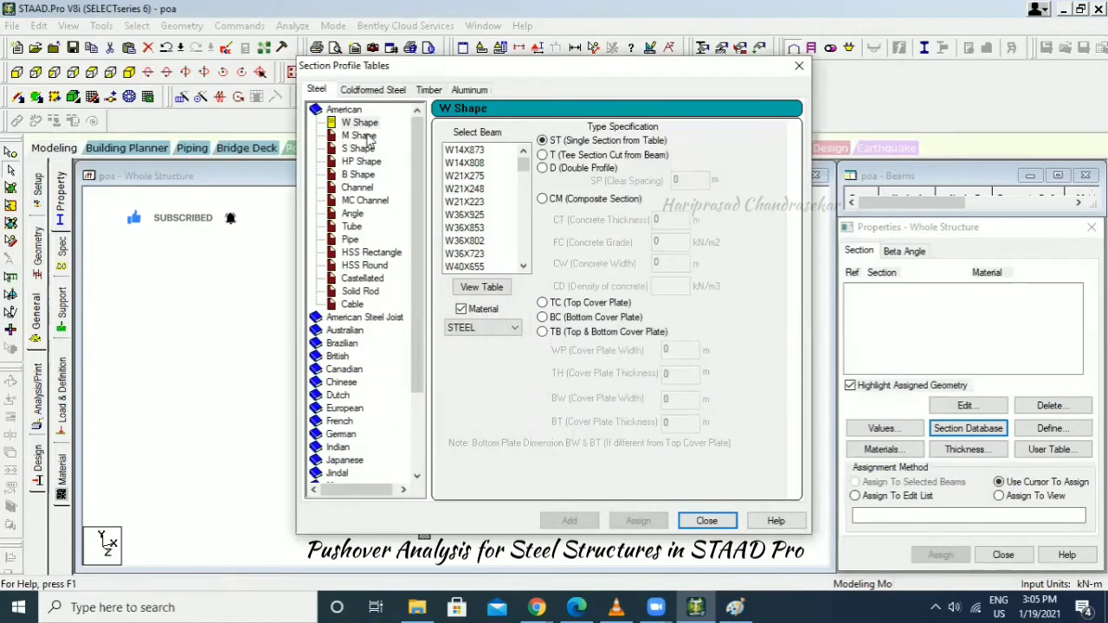
pyautogui.click(468, 151)
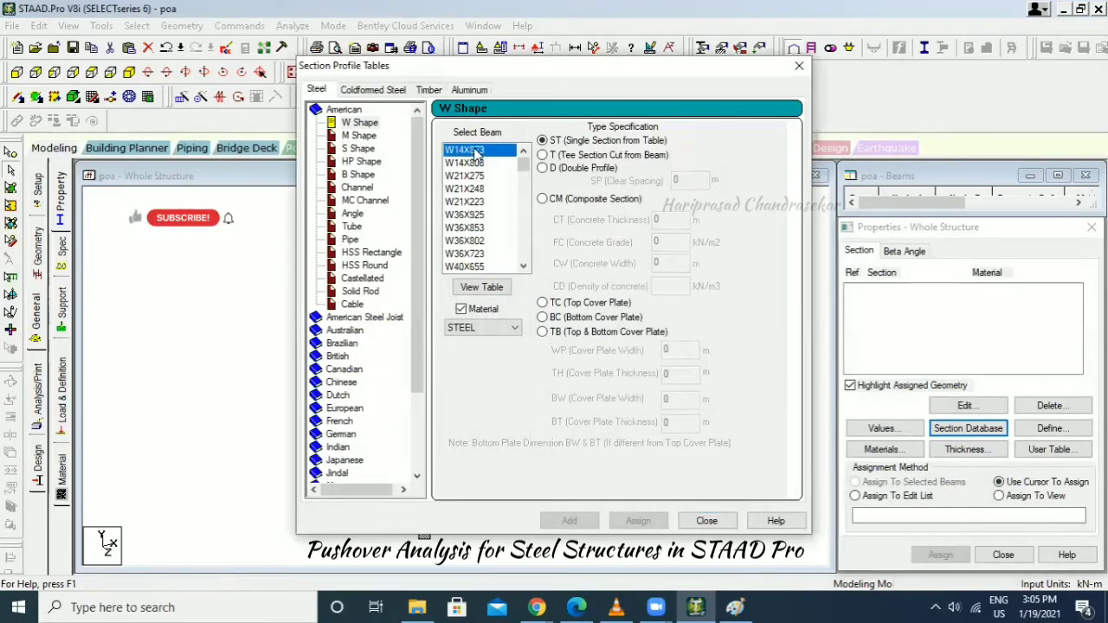
pyautogui.click(568, 520)
pyautogui.click(706, 520)
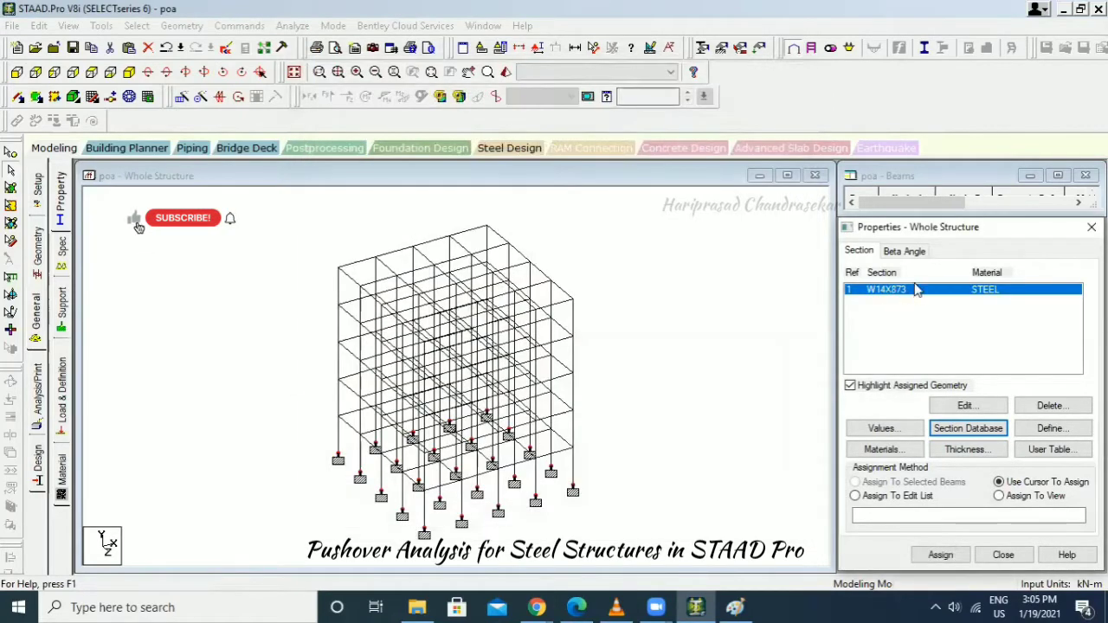
pyautogui.click(999, 496)
pyautogui.click(941, 555)
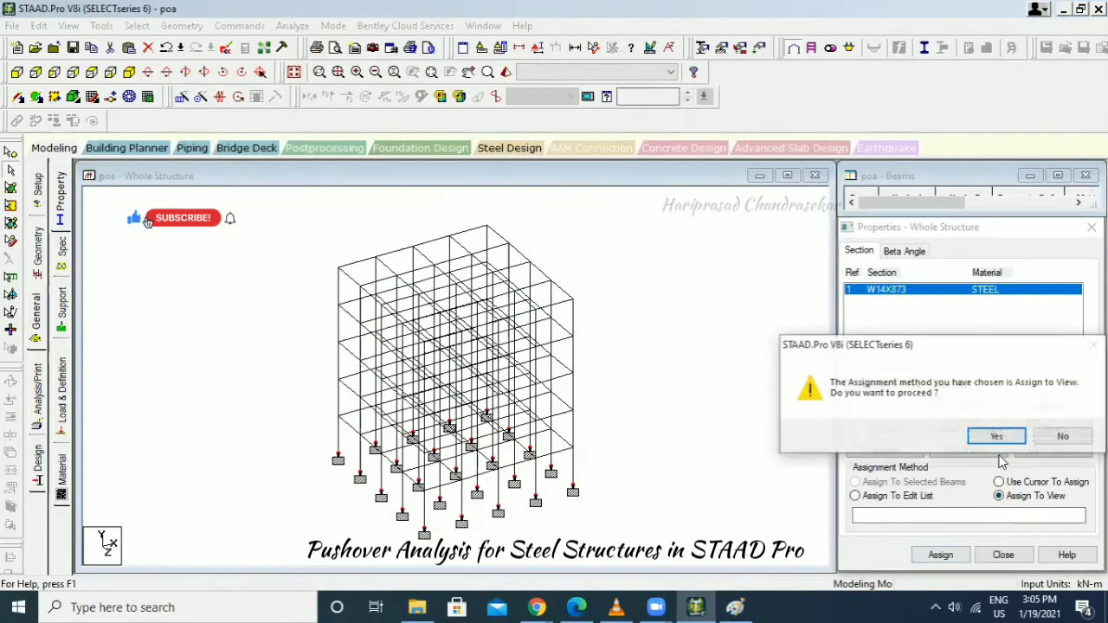
pyautogui.click(991, 435)
pyautogui.rightClick(692, 325)
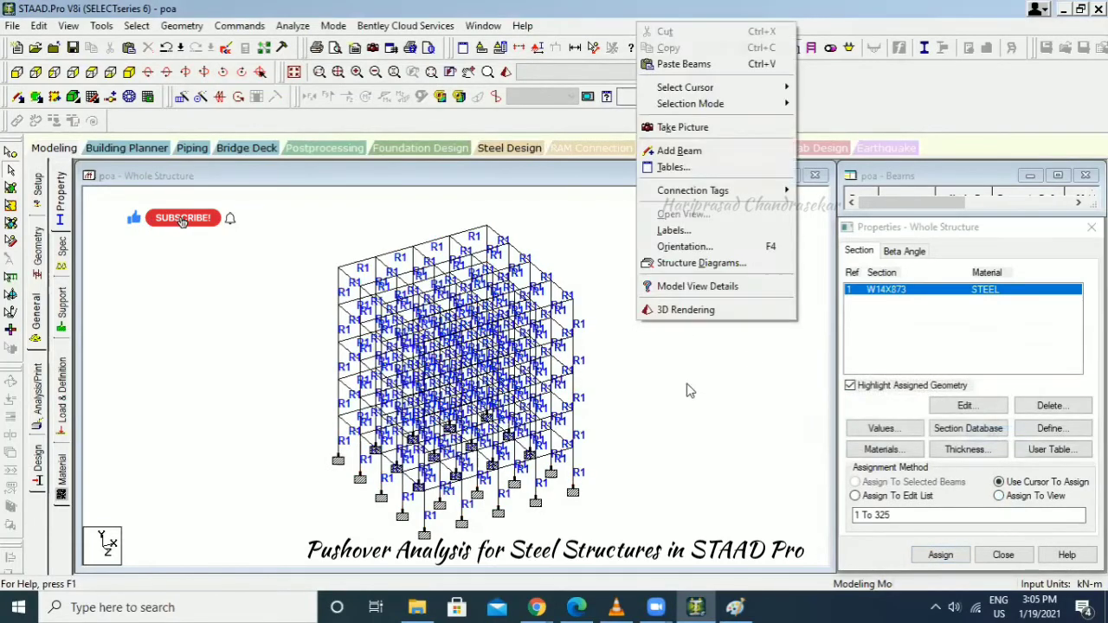
pyautogui.click(697, 313)
pyautogui.moveTo(650, 350); pyautogui.dragTo(677, 247)
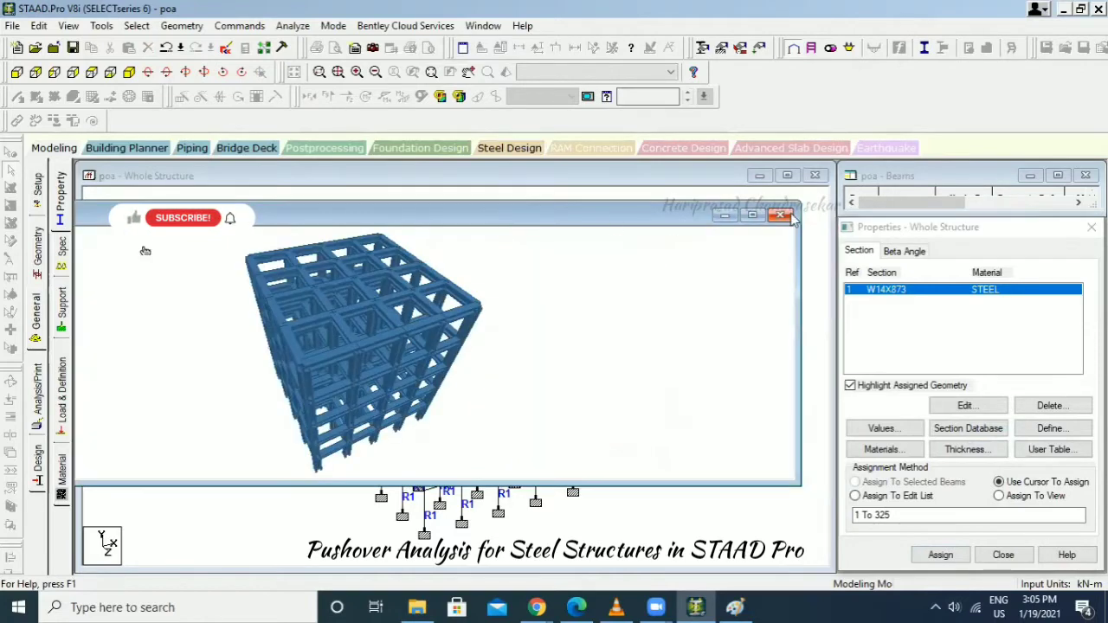
pyautogui.click(786, 218)
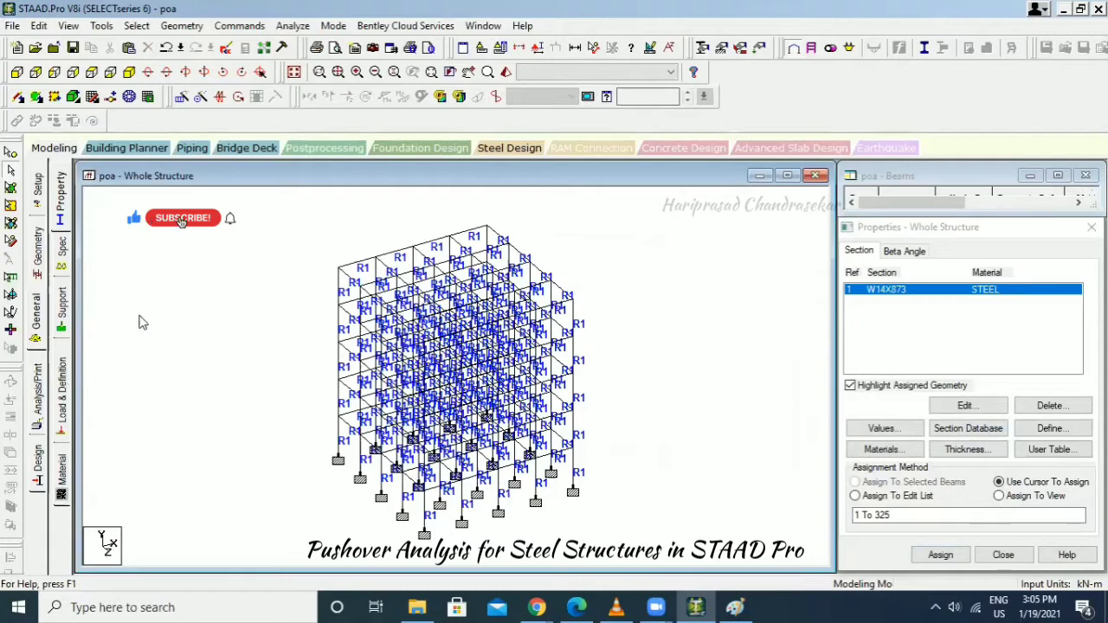
# Start a new pushover definition with Moment Frame and geometric non-linearity Include Effect.
pyautogui.click(57, 381)
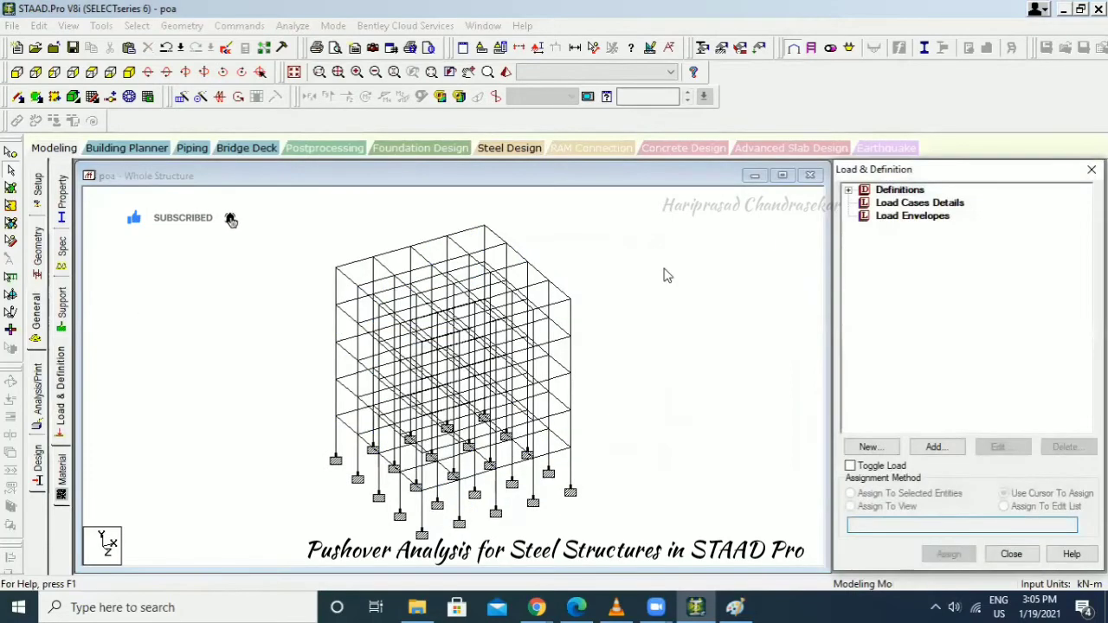
pyautogui.click(850, 192)
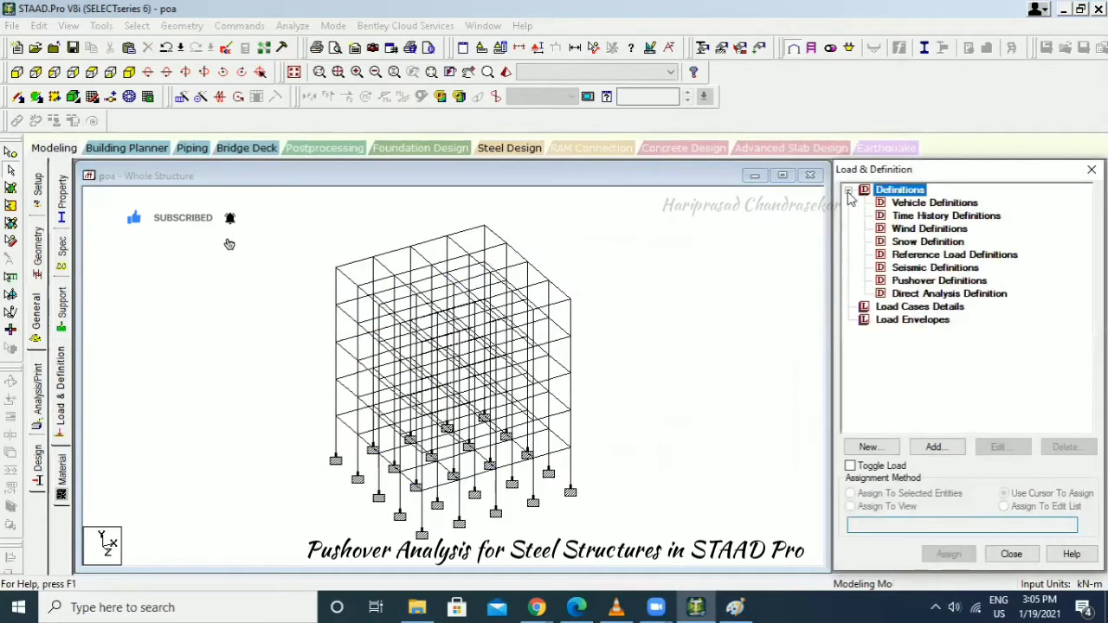
pyautogui.click(931, 282)
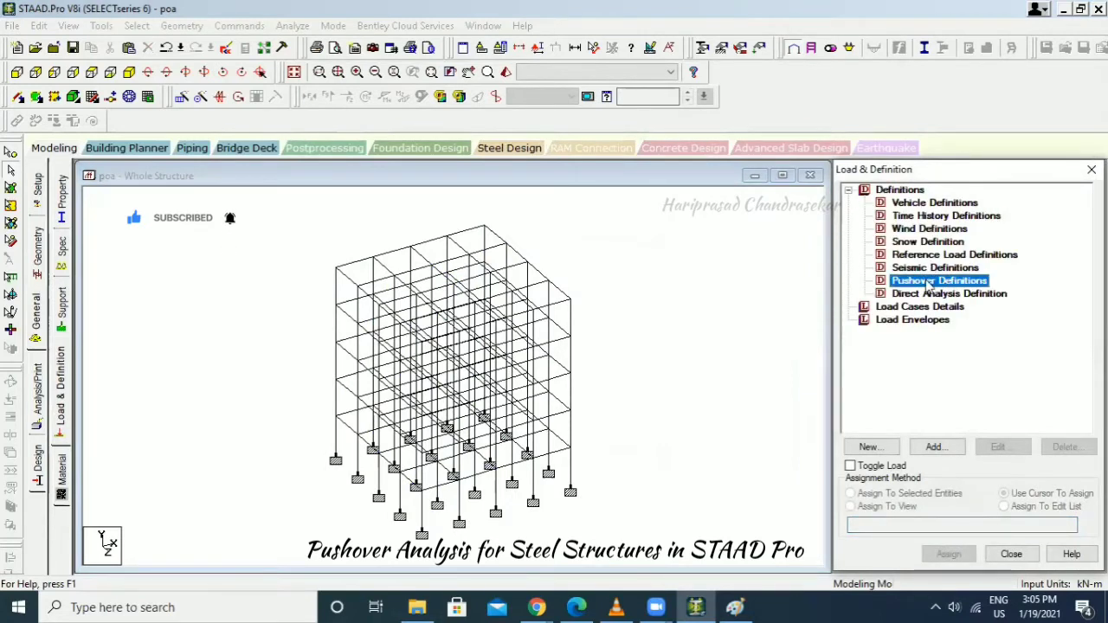
pyautogui.click(945, 447)
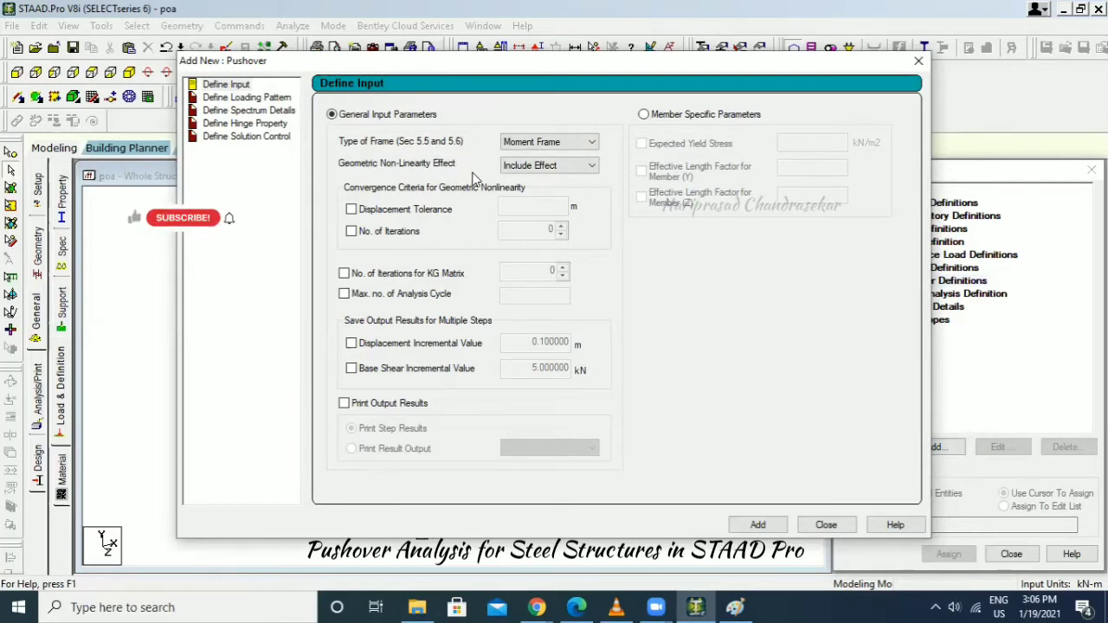
pyautogui.click(558, 142)
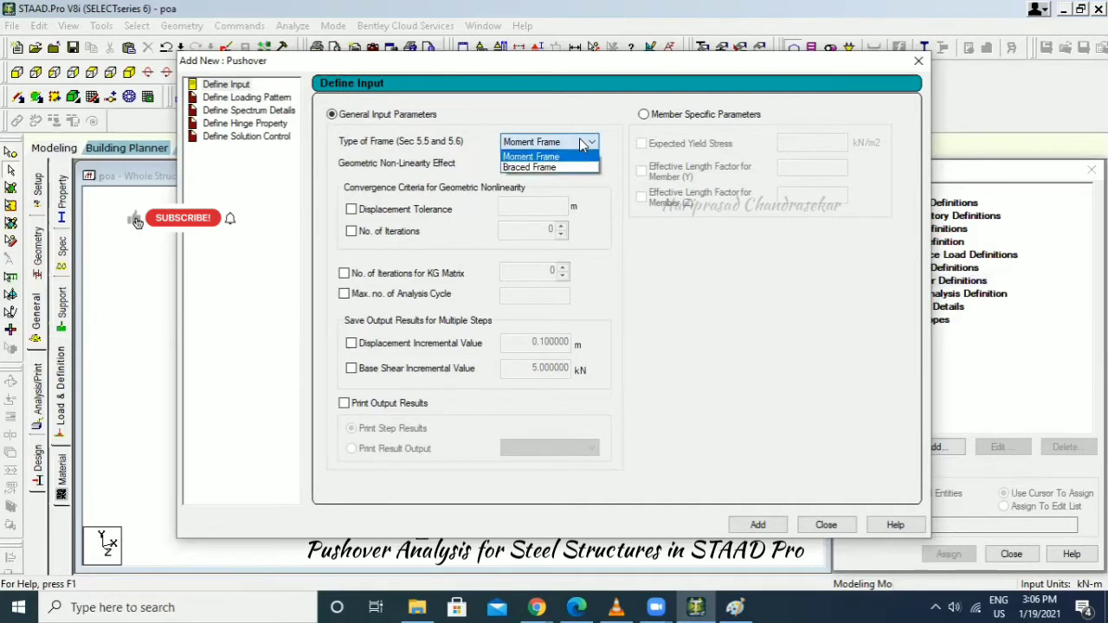
pyautogui.click(575, 143)
pyautogui.click(582, 145)
pyautogui.click(566, 142)
pyautogui.click(564, 143)
pyautogui.click(563, 144)
pyautogui.click(551, 166)
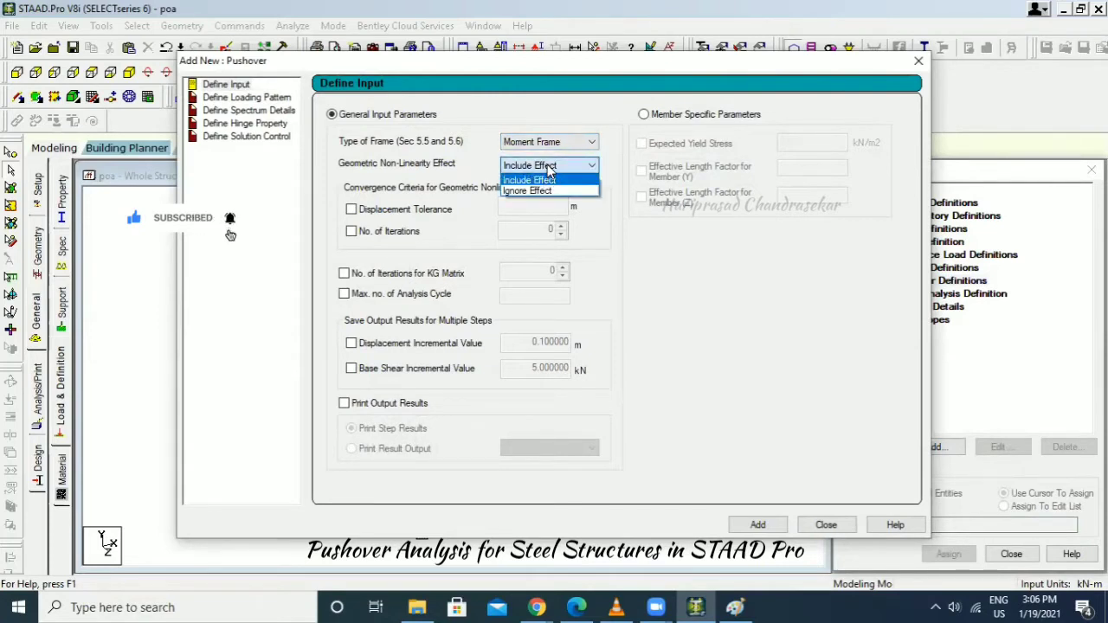
pyautogui.click(546, 179)
# Add the general pushover input, giving FRAME 2 and GNONL 0, and close the dialog.
pyautogui.moveTo(641, 72); pyautogui.dragTo(566, 71)
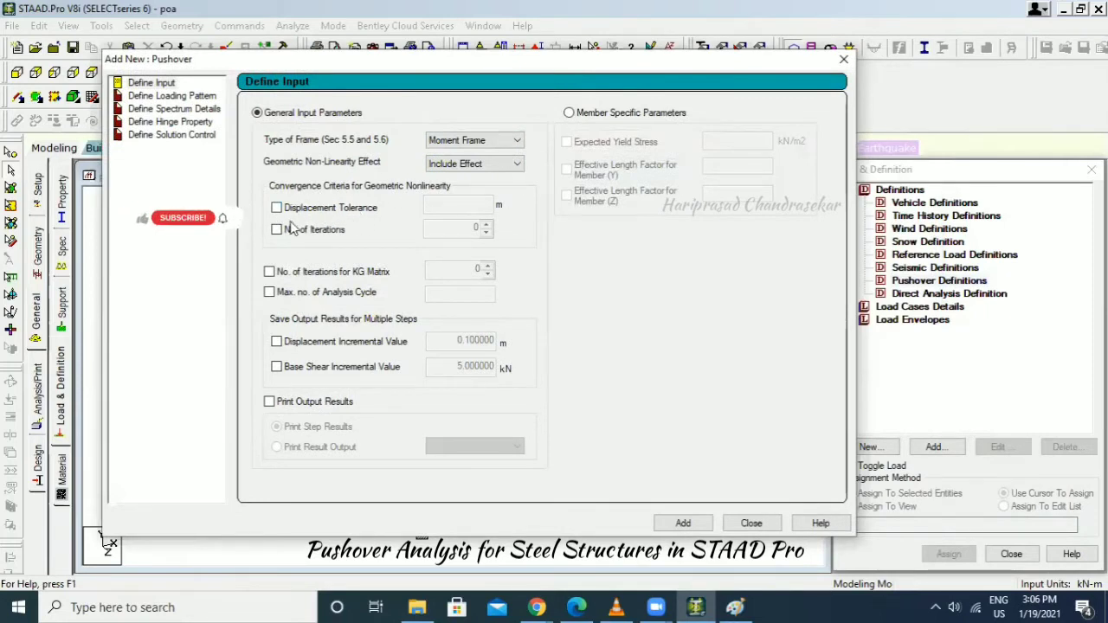
pyautogui.click(569, 113)
pyautogui.click(567, 142)
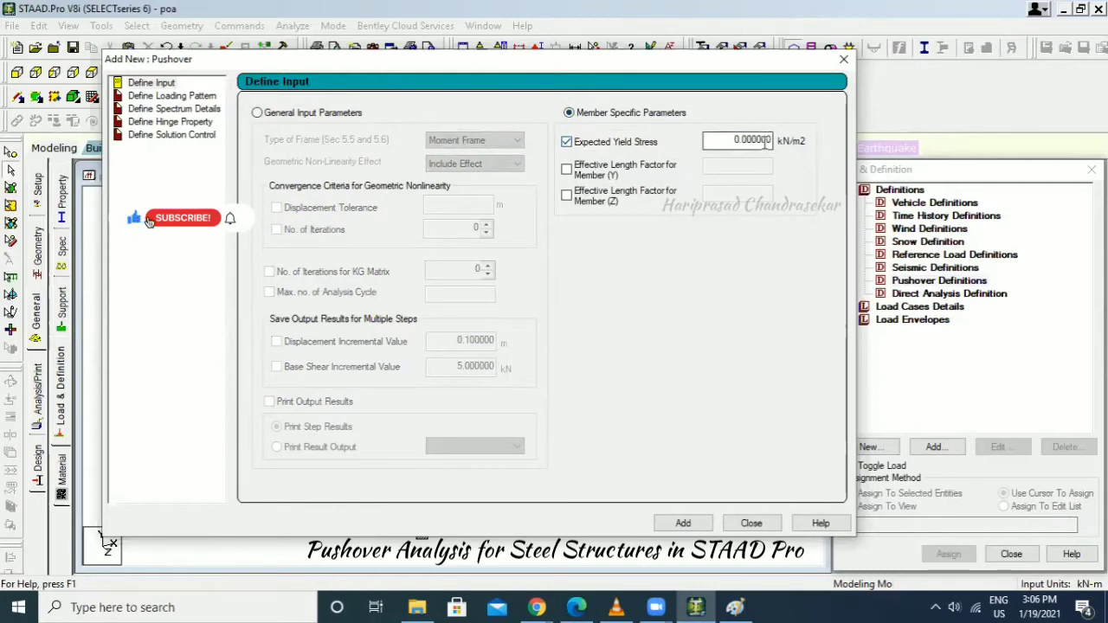
pyautogui.click(568, 142)
pyautogui.click(261, 113)
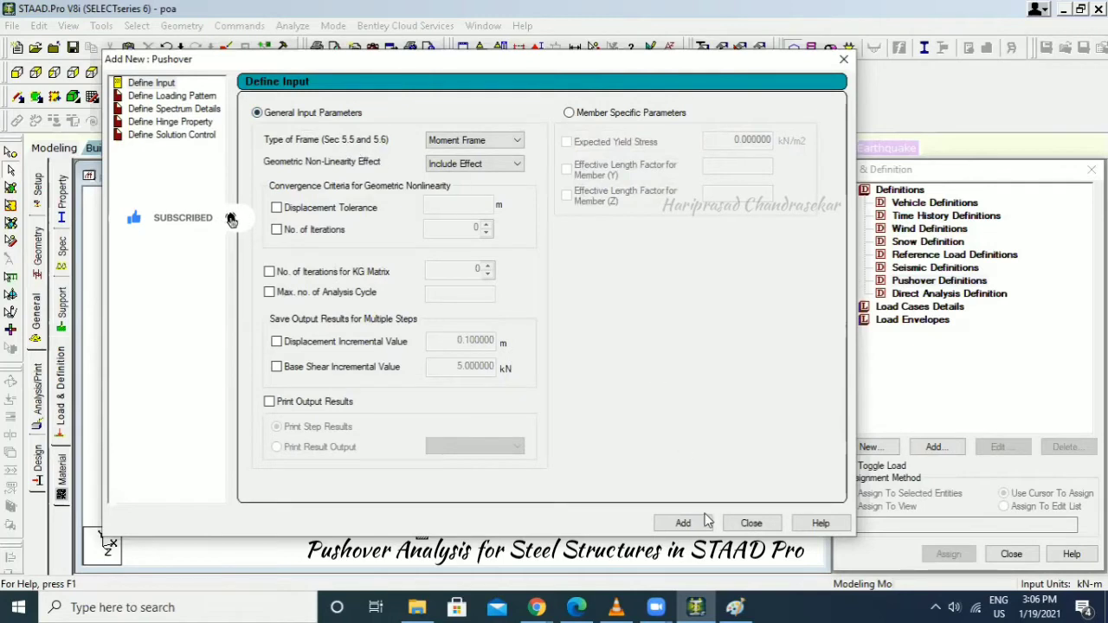
pyautogui.click(867, 281)
pyautogui.click(924, 295)
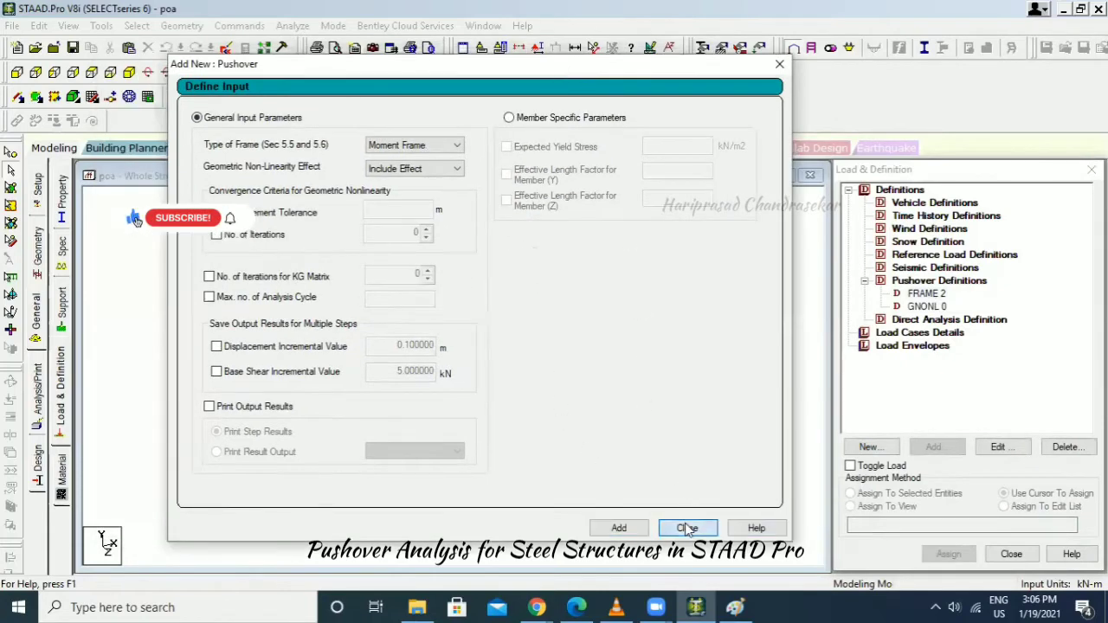
pyautogui.click(693, 528)
# Add an Auto loading pattern using lateral load Method 1, producing VDB 1 and LDSTEP 100.
pyautogui.click(933, 450)
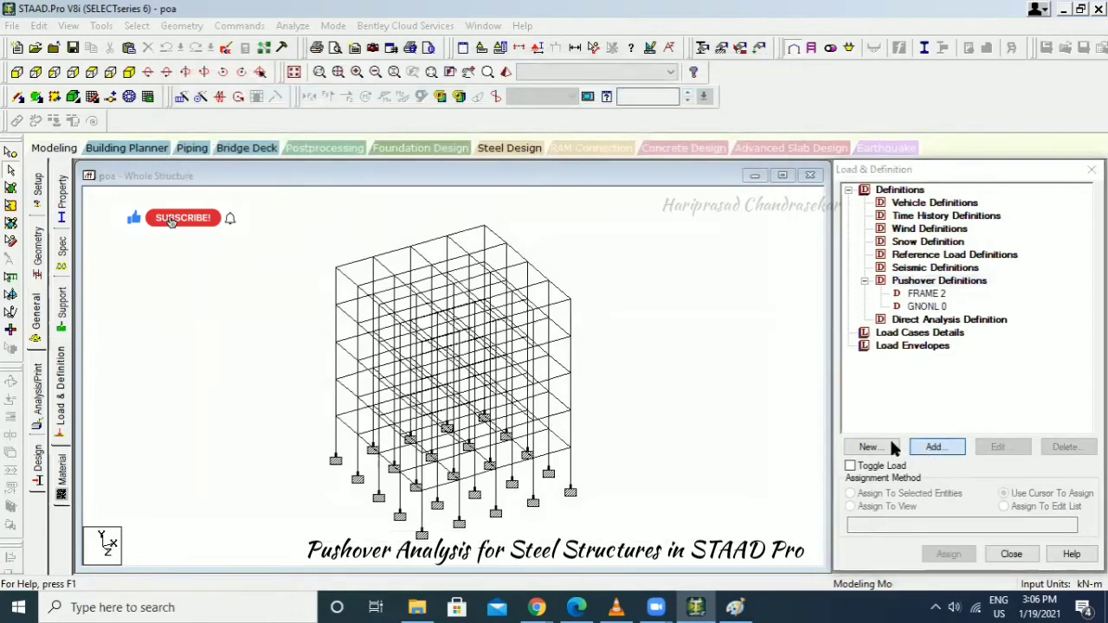
pyautogui.moveTo(346, 68); pyautogui.dragTo(202, 58)
pyautogui.click(130, 89)
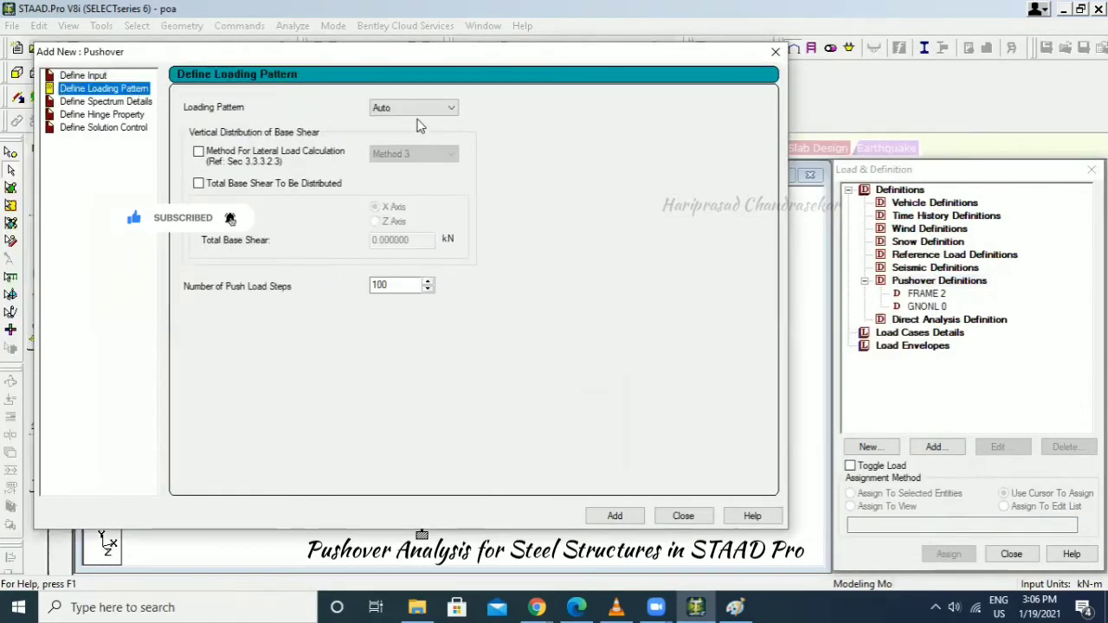
pyautogui.click(416, 109)
pyautogui.click(416, 111)
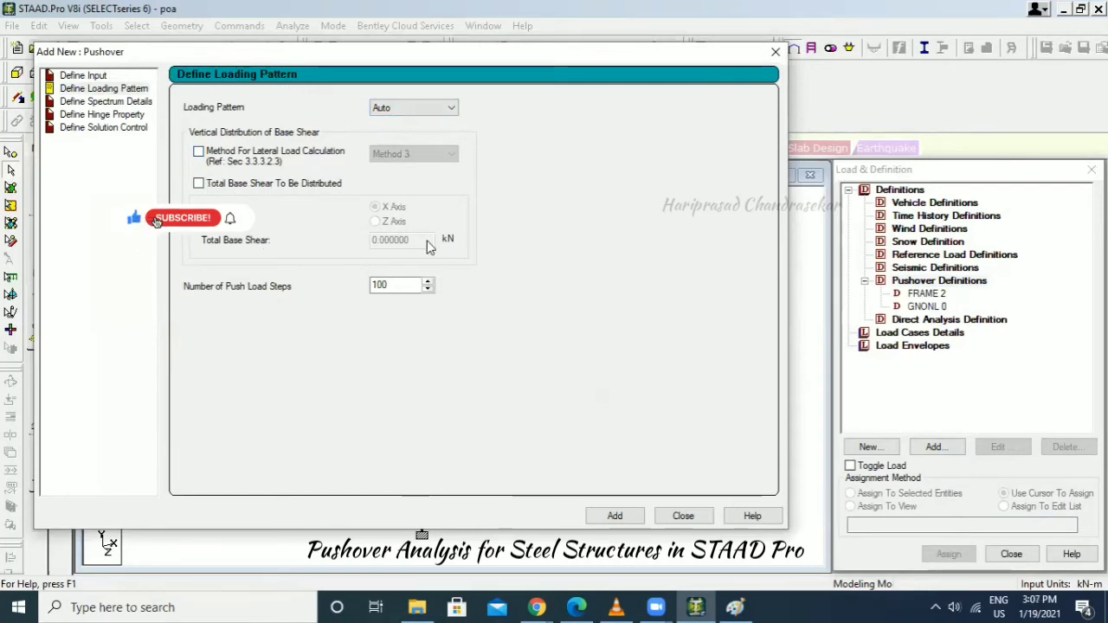
pyautogui.click(208, 158)
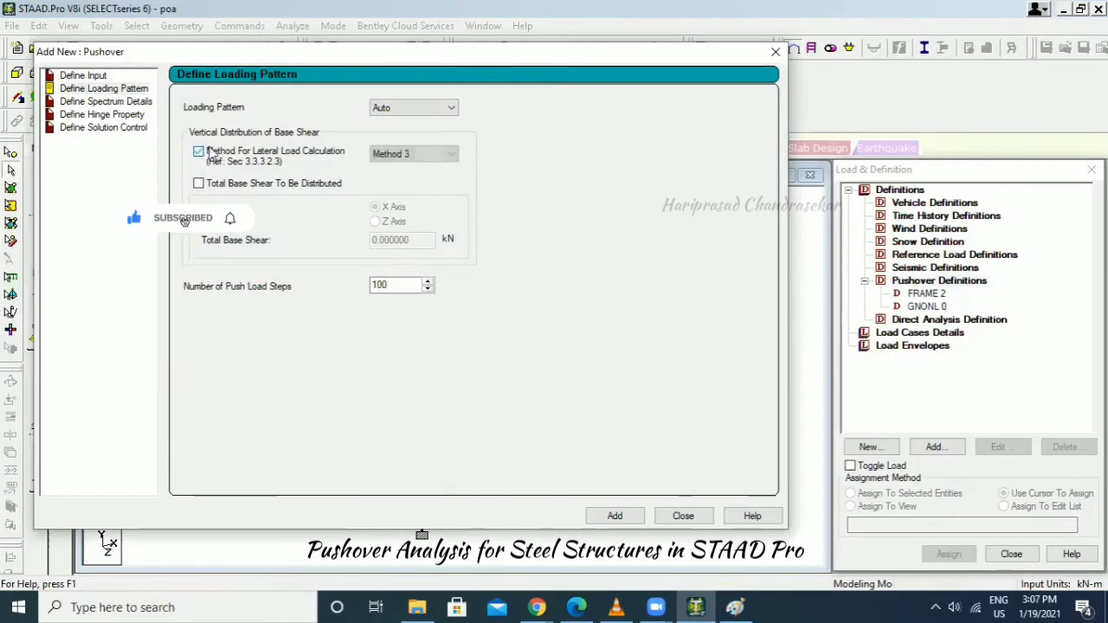
pyautogui.click(411, 155)
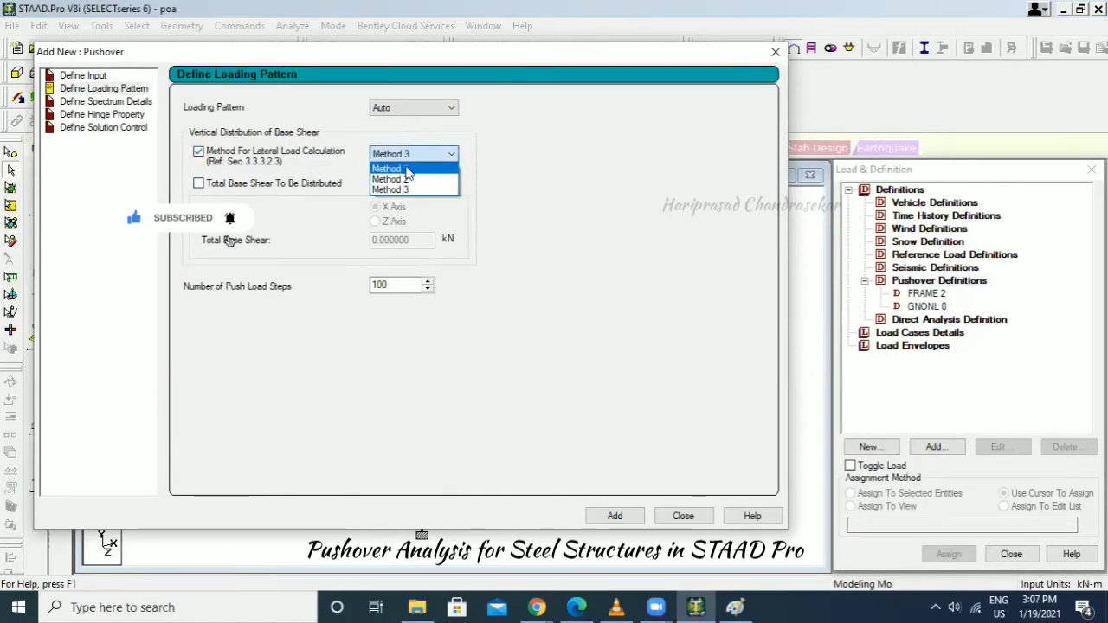
pyautogui.click(407, 169)
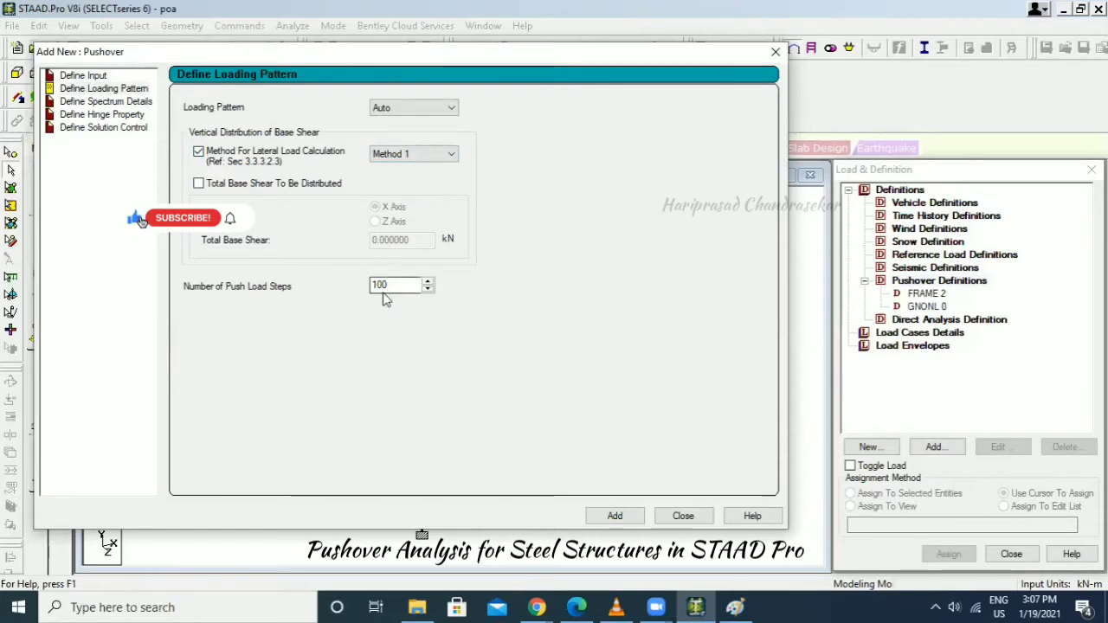
pyautogui.click(616, 516)
pyautogui.click(113, 101)
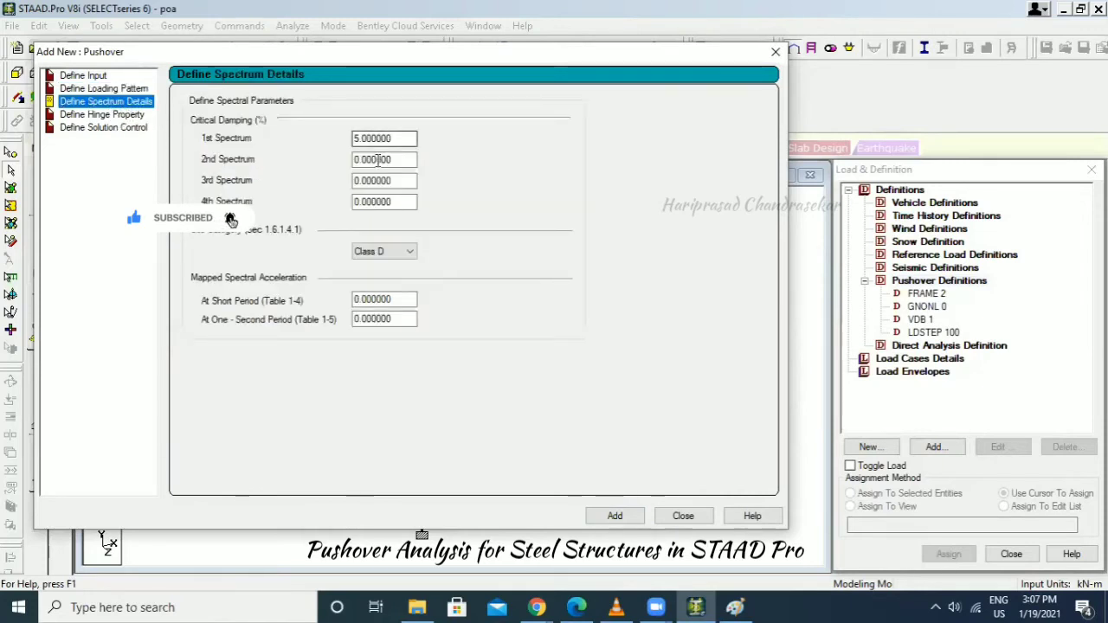
# Check the Site Class list and leave it at Class D.
pyautogui.click(386, 253)
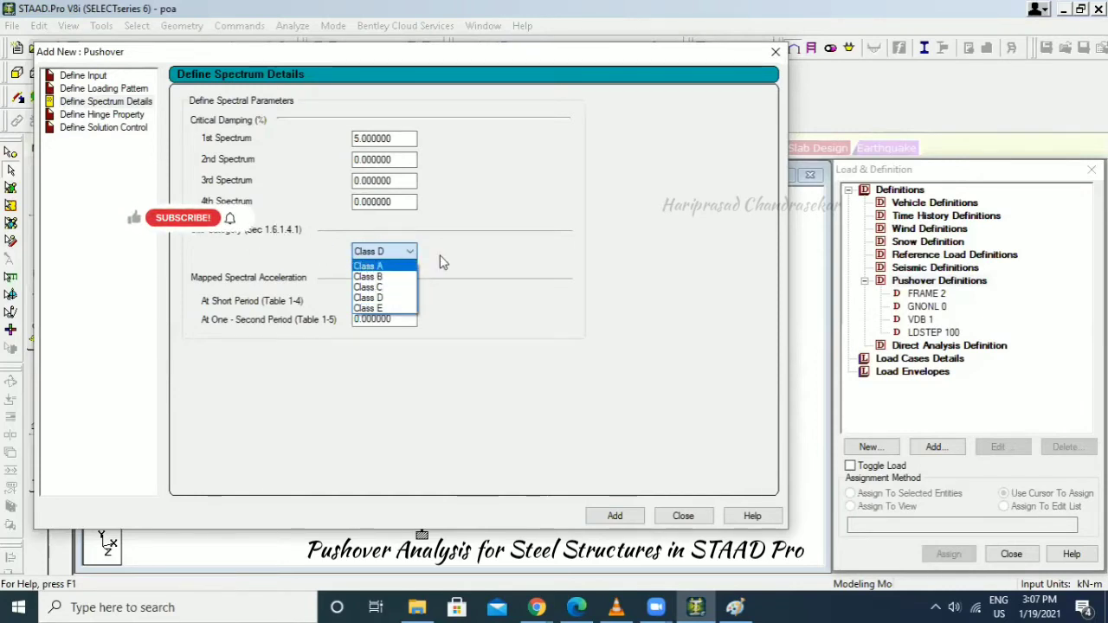
pyautogui.click(487, 264)
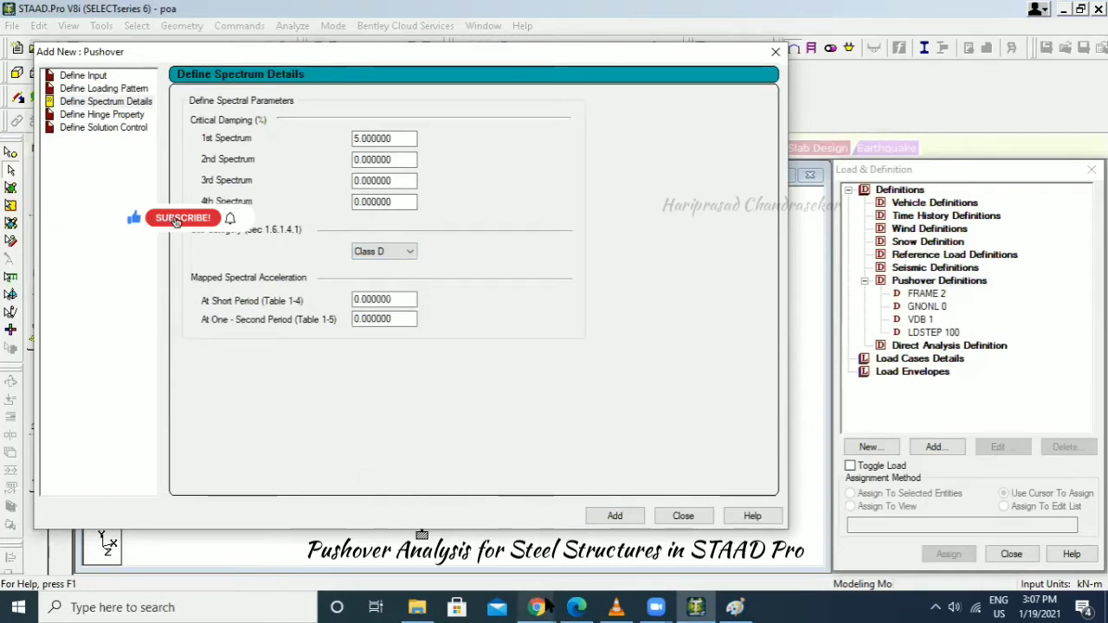
# In the browser's old search tab, replace the query with 'fema 356 2000' and search.
pyautogui.moveTo(539, 609)
pyautogui.click(596, 541)
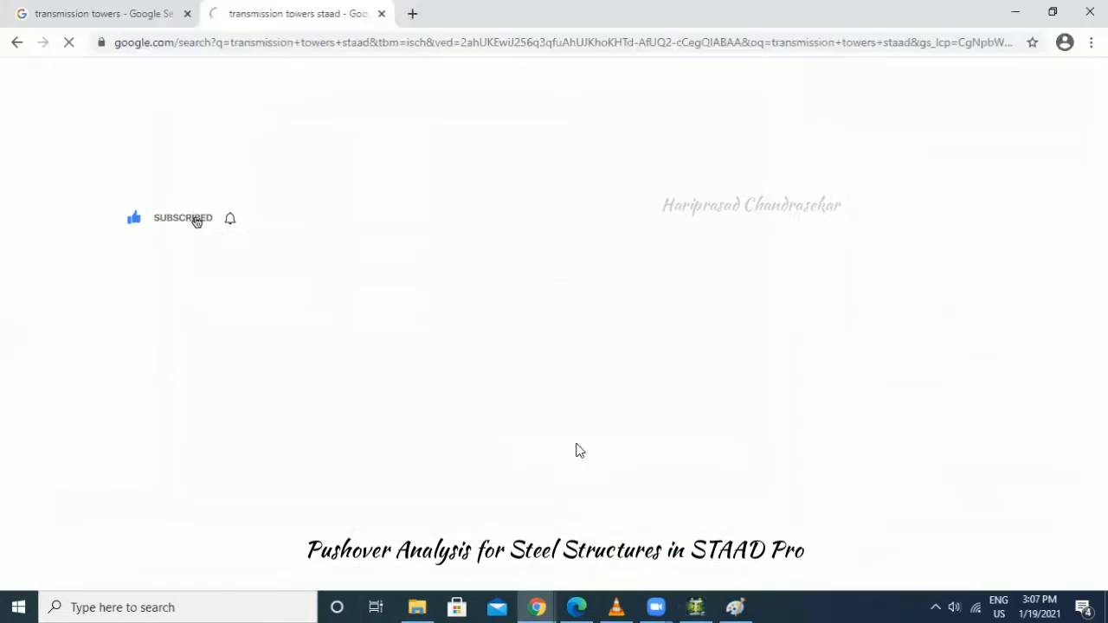
pyautogui.click(142, 11)
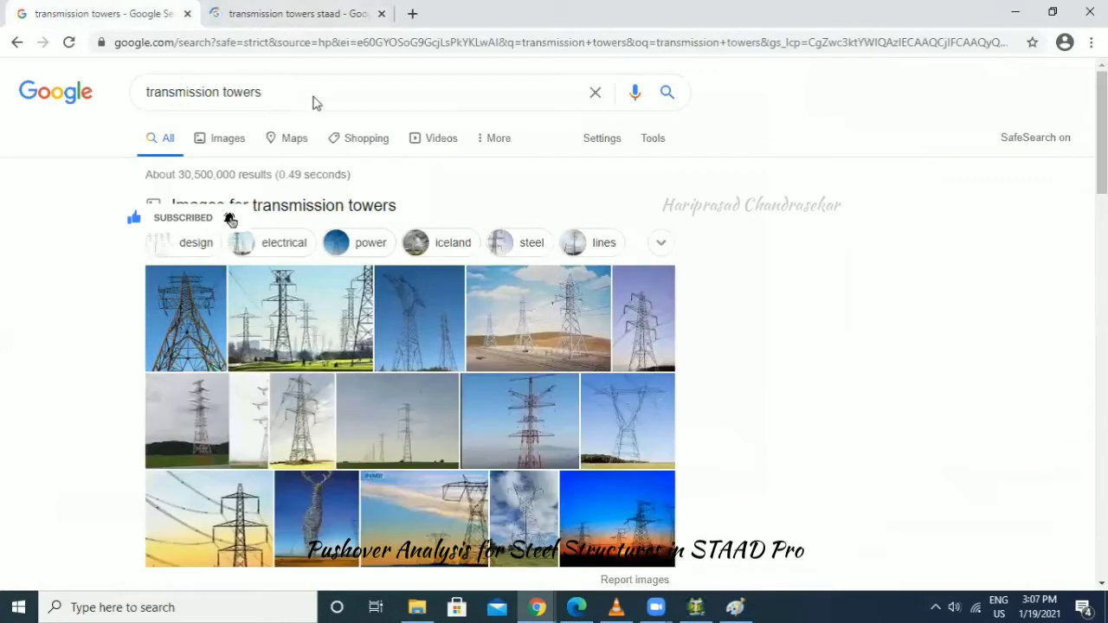
pyautogui.tripleClick(149, 92)
pyautogui.press('BackSpace')
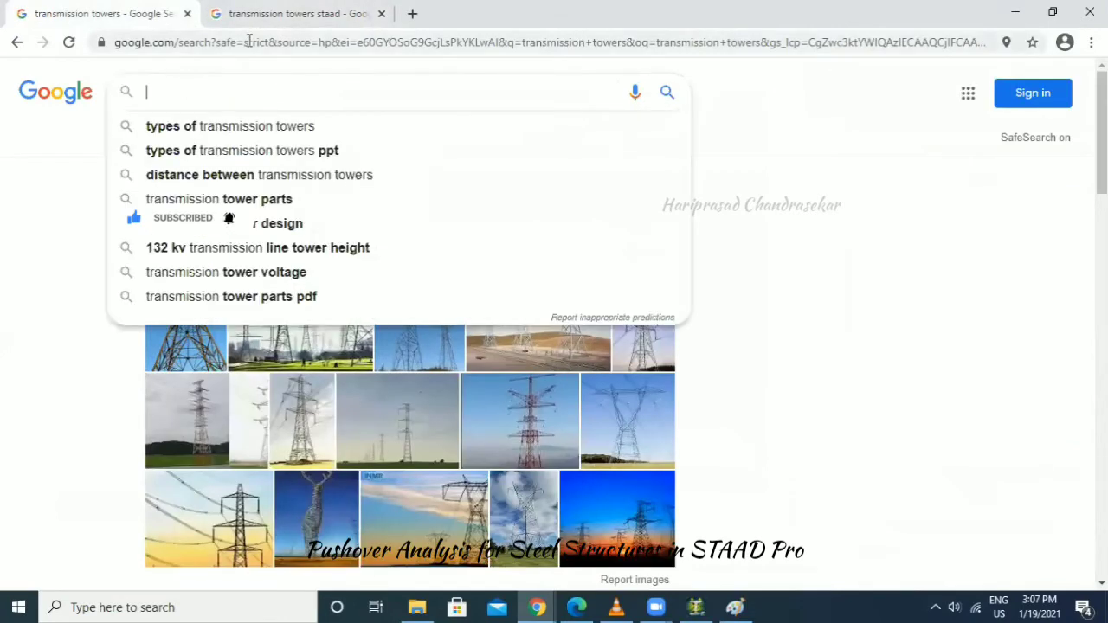
pyautogui.write('fema ')
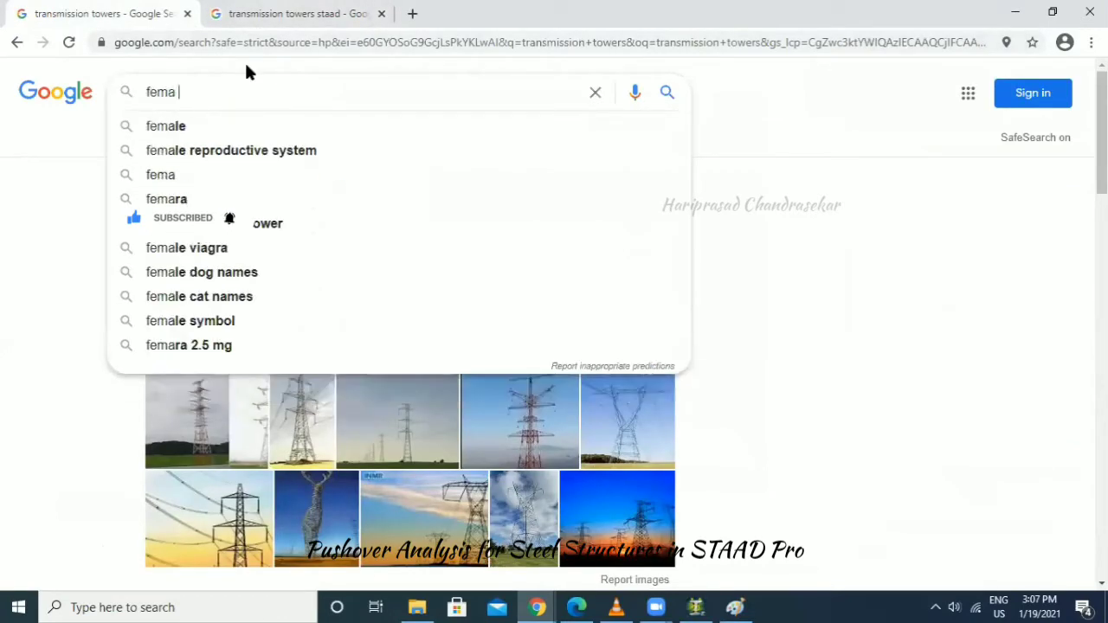
pyautogui.write('356 2000')
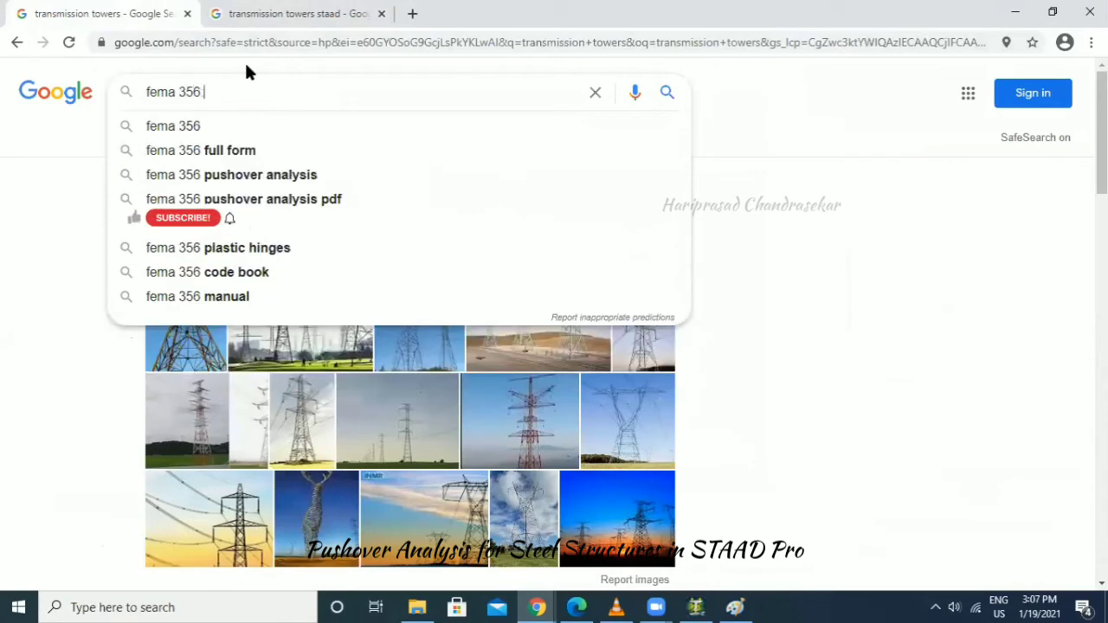
pyautogui.press('Return')
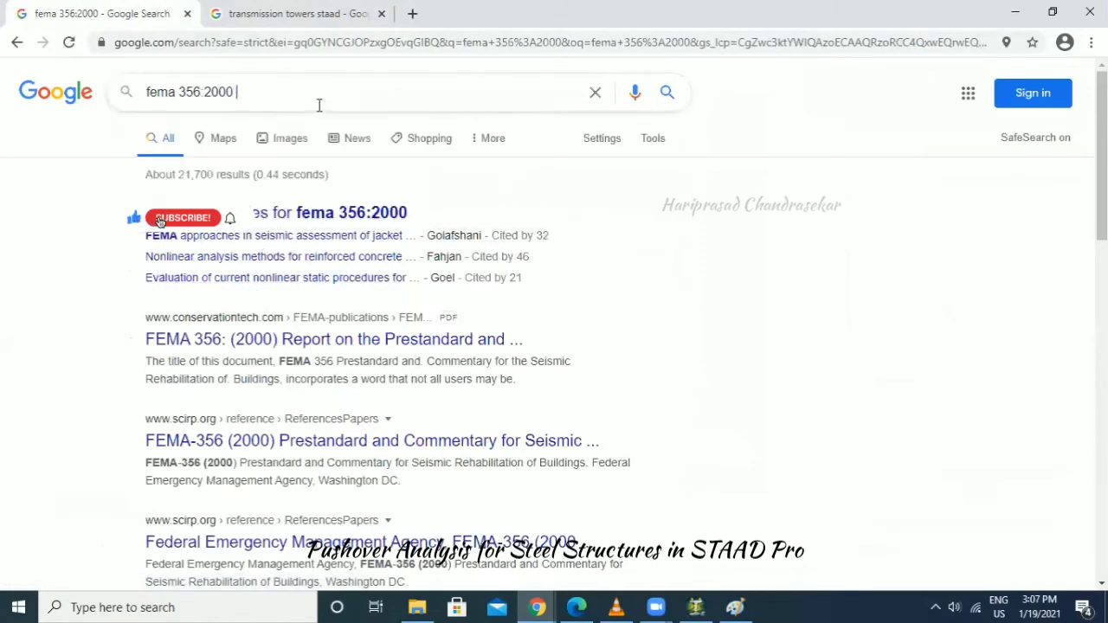
# Add 'pdf' to the search and open the first FEMA 356 result in a new tab.
pyautogui.write('pdf')
pyautogui.press('Return')
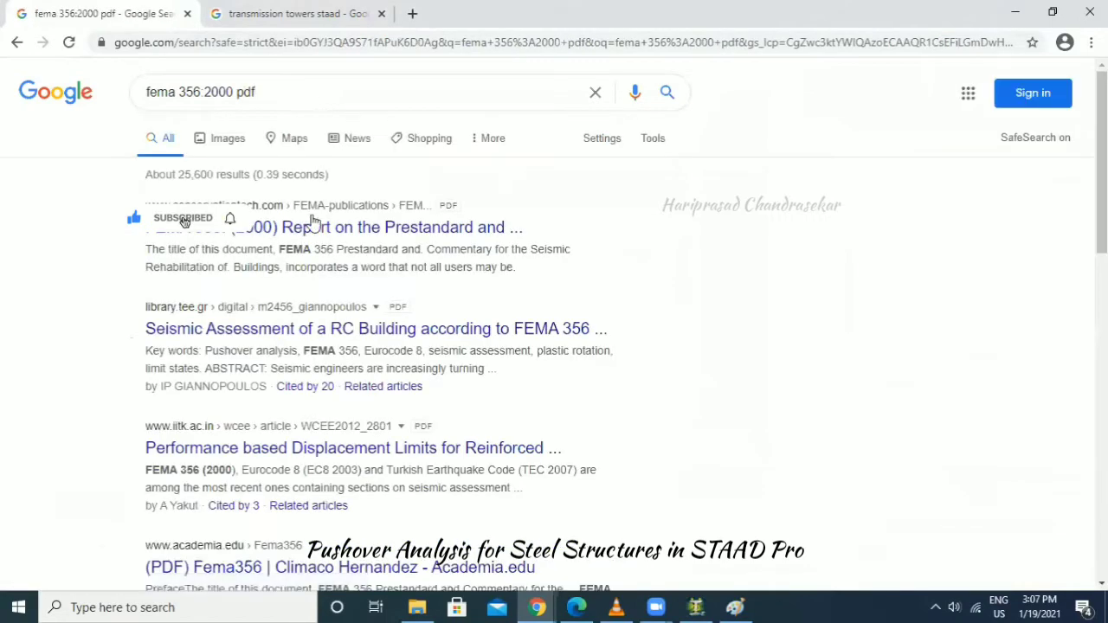
pyautogui.rightClick(314, 229)
pyautogui.click(364, 246)
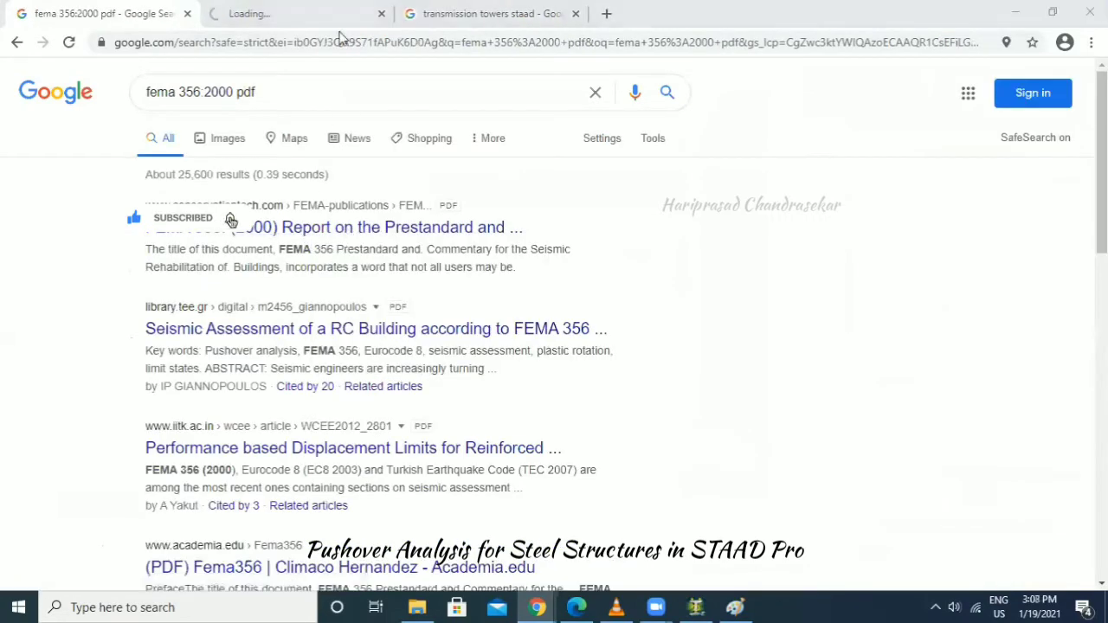
# Switch to the FEMA 356 PDF tab and skim its first pages.
pyautogui.click(339, 24)
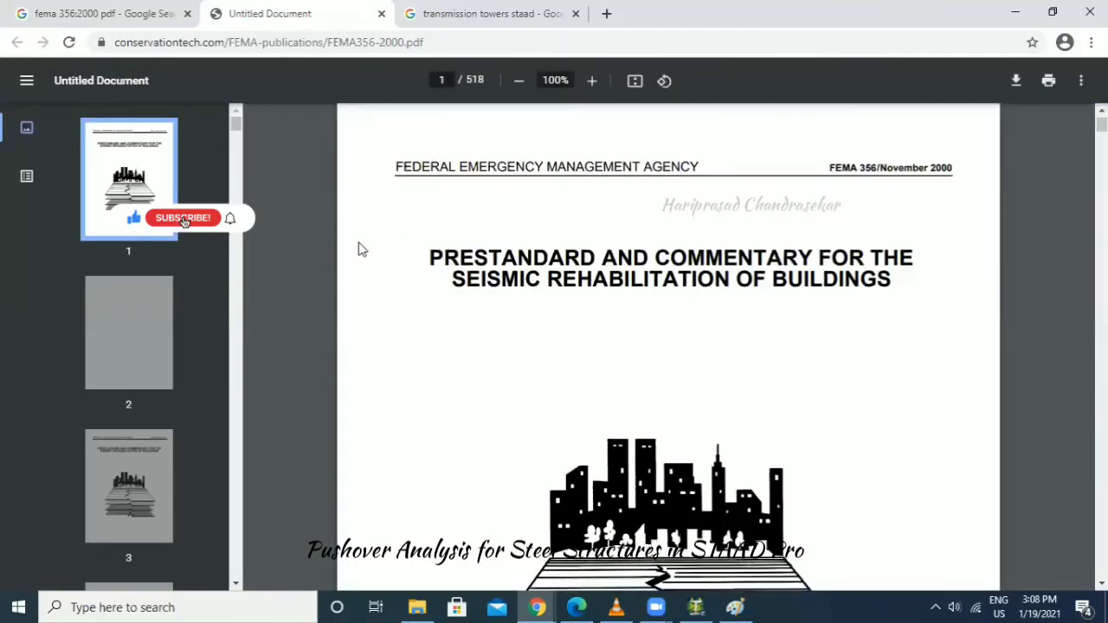
pyautogui.scroll(-20, 500, 278)
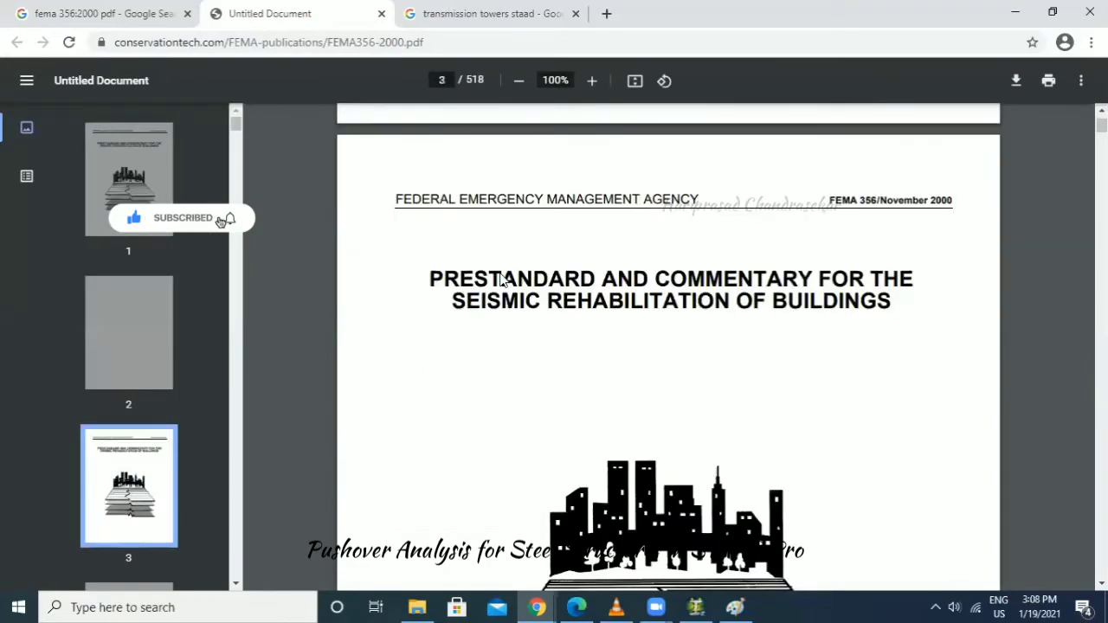
pyautogui.scroll(-20, 499, 279)
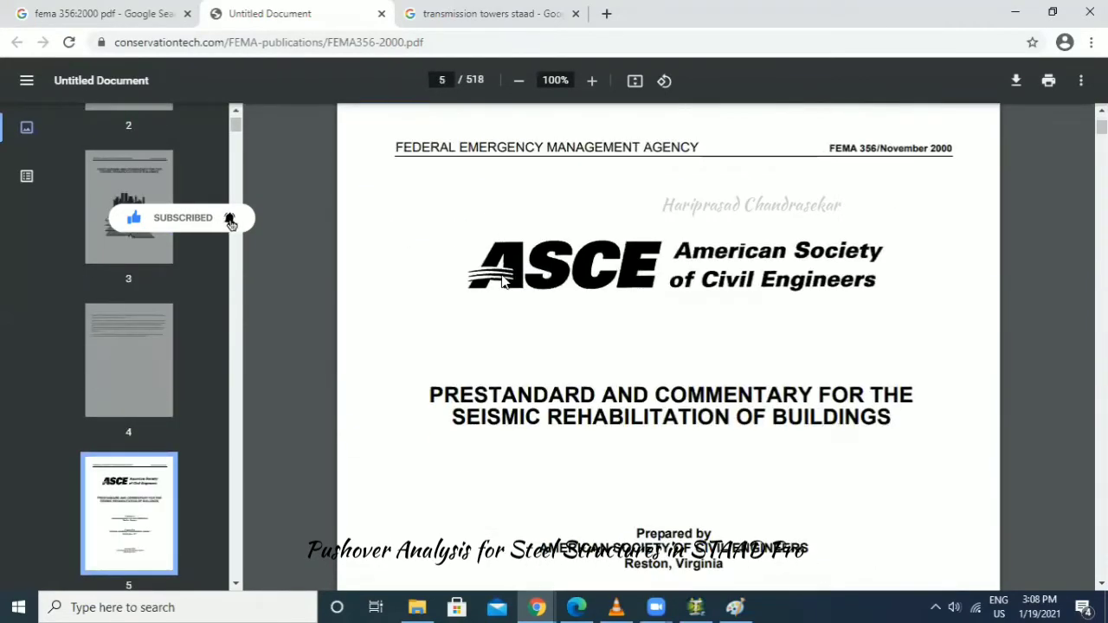
pyautogui.scroll(-20, 502, 279)
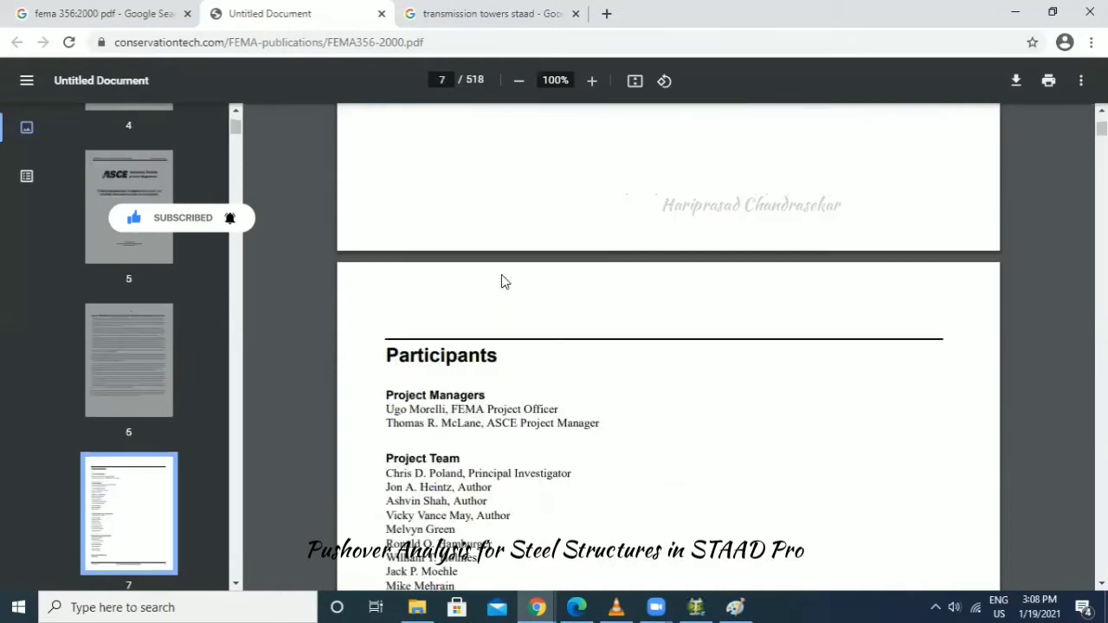
pyautogui.scroll(-10, 502, 280)
# Search the PDF for 1.6.1.4.1 to reach the Site Classes A–F definitions.
pyautogui.hotkey('ctrl', 'f')
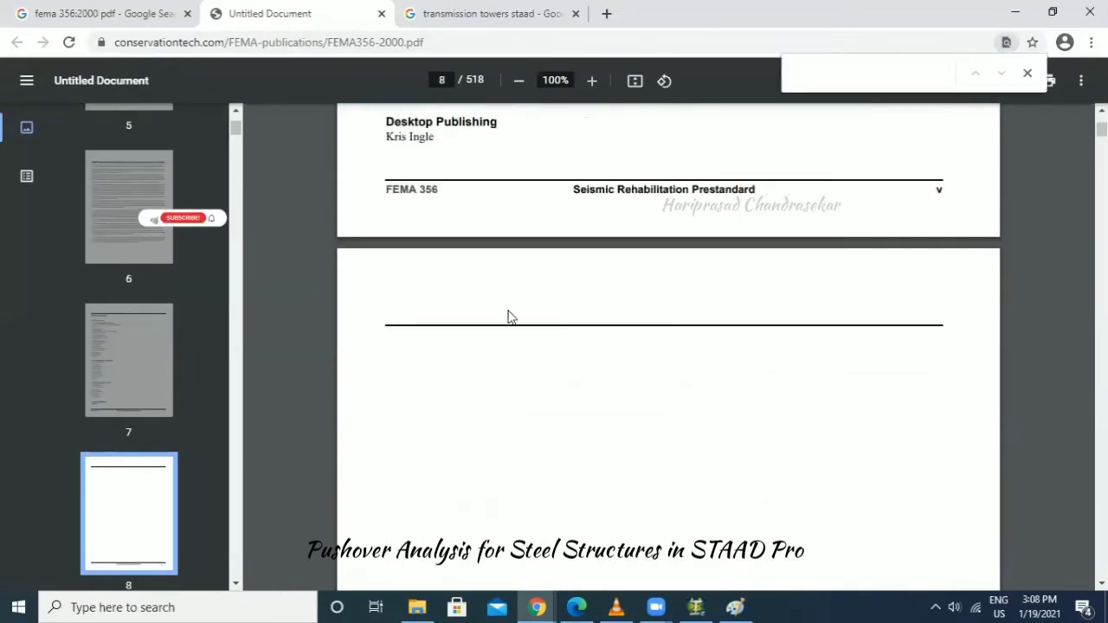
pyautogui.click(697, 607)
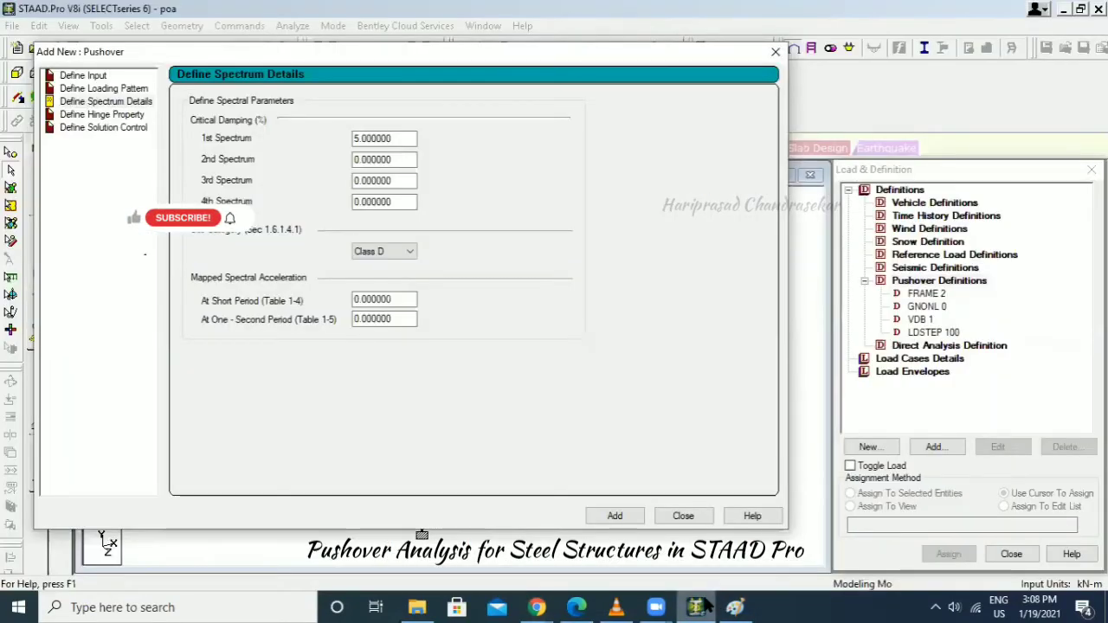
pyautogui.hotkey('alt', 'Tab')
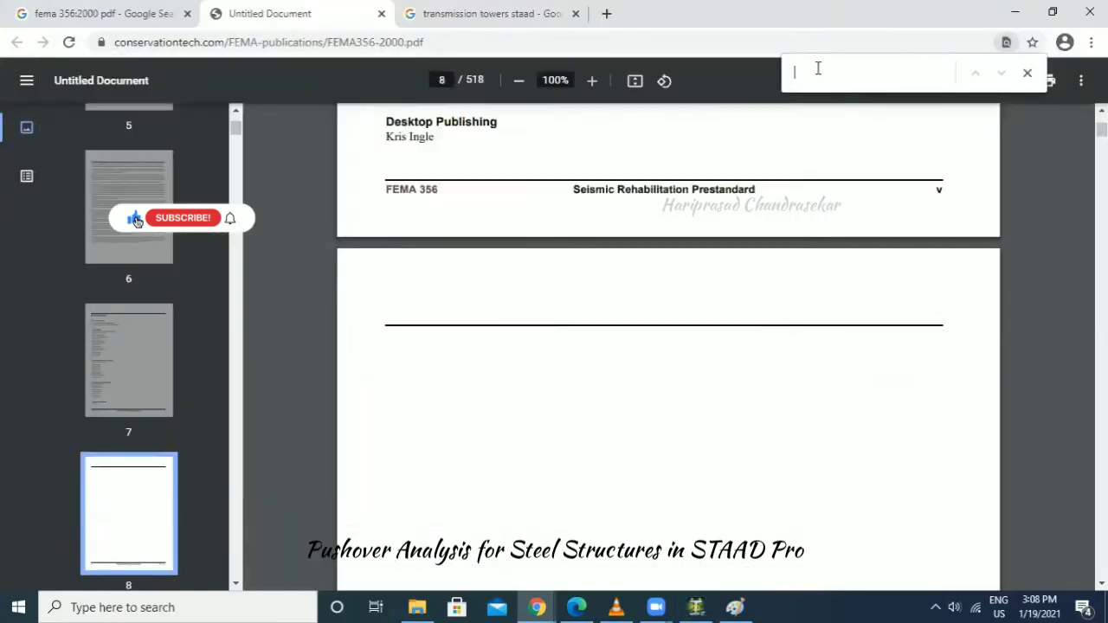
pyautogui.write('1.6.1')
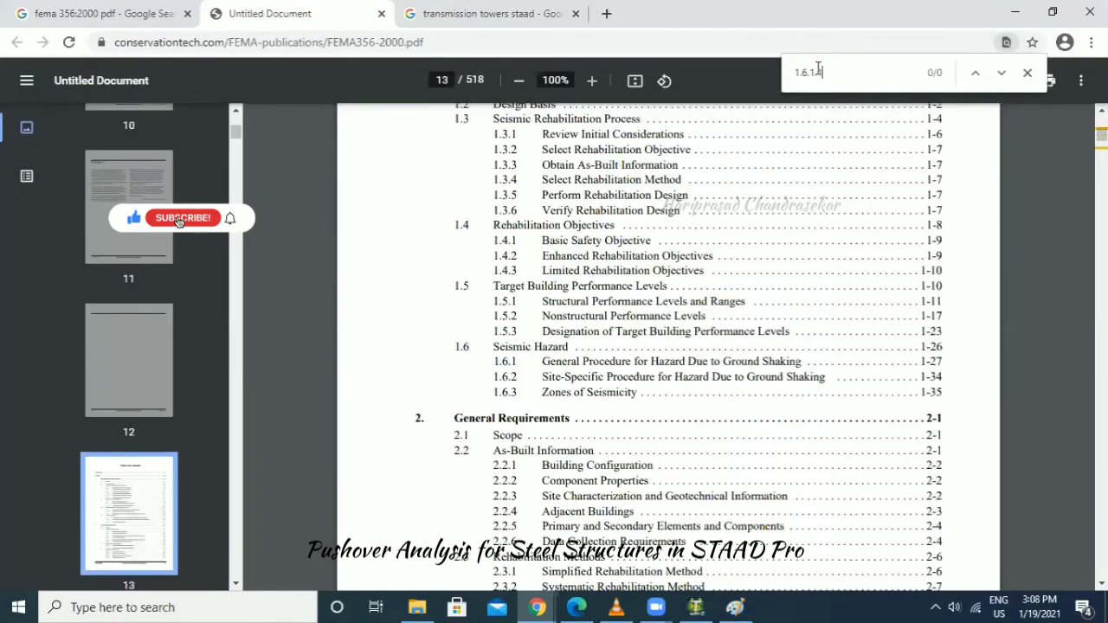
pyautogui.write('.4.1')
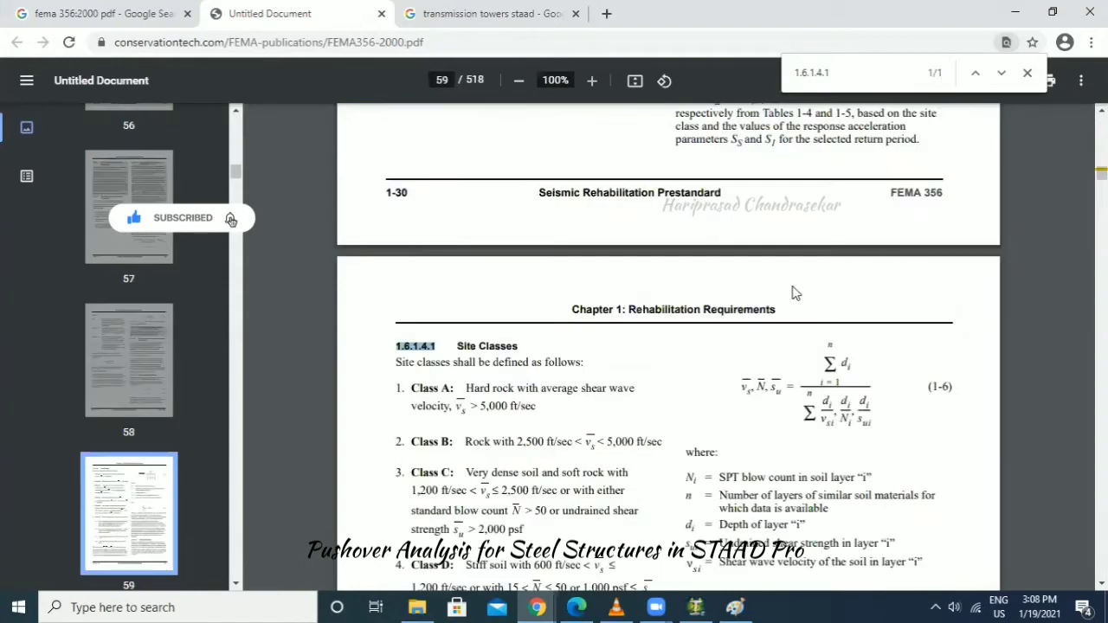
pyautogui.scroll(-3, 794, 293)
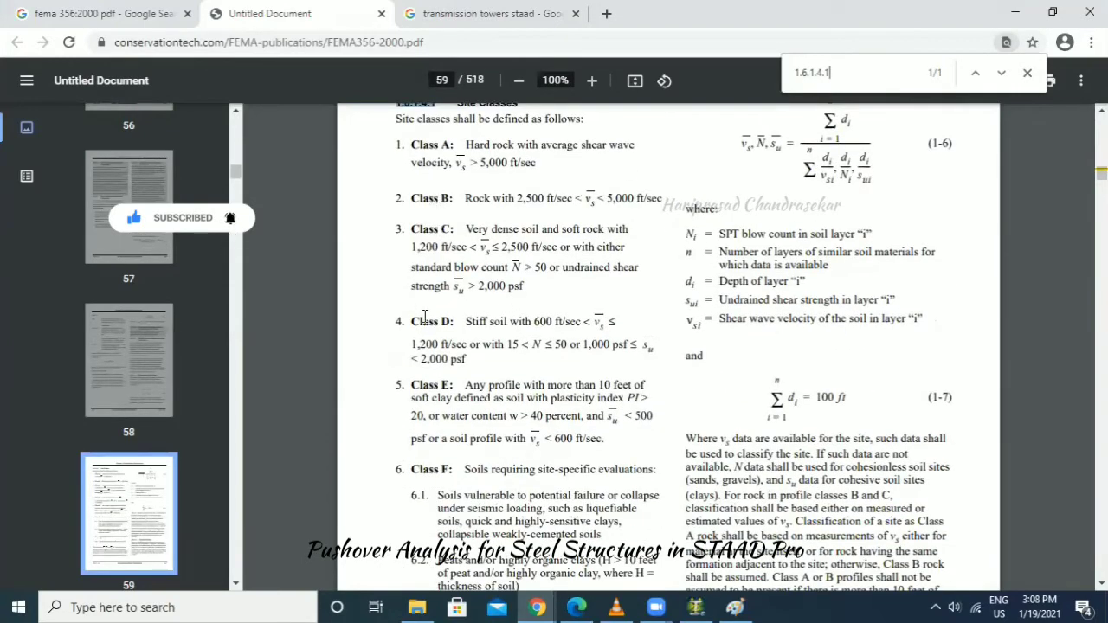
pyautogui.click(708, 605)
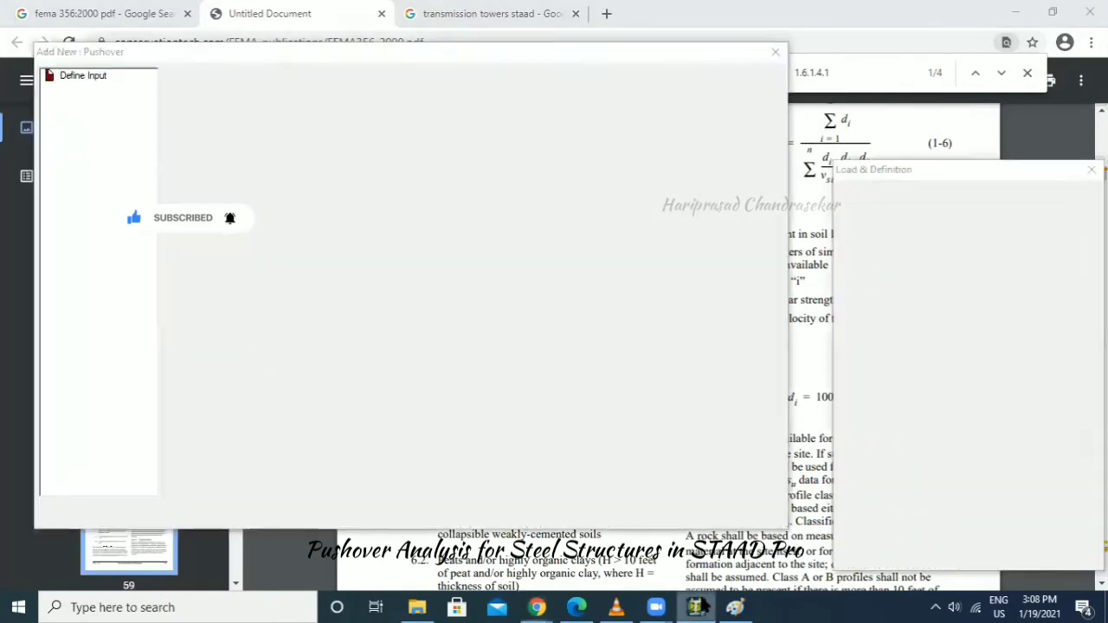
pyautogui.click(383, 252)
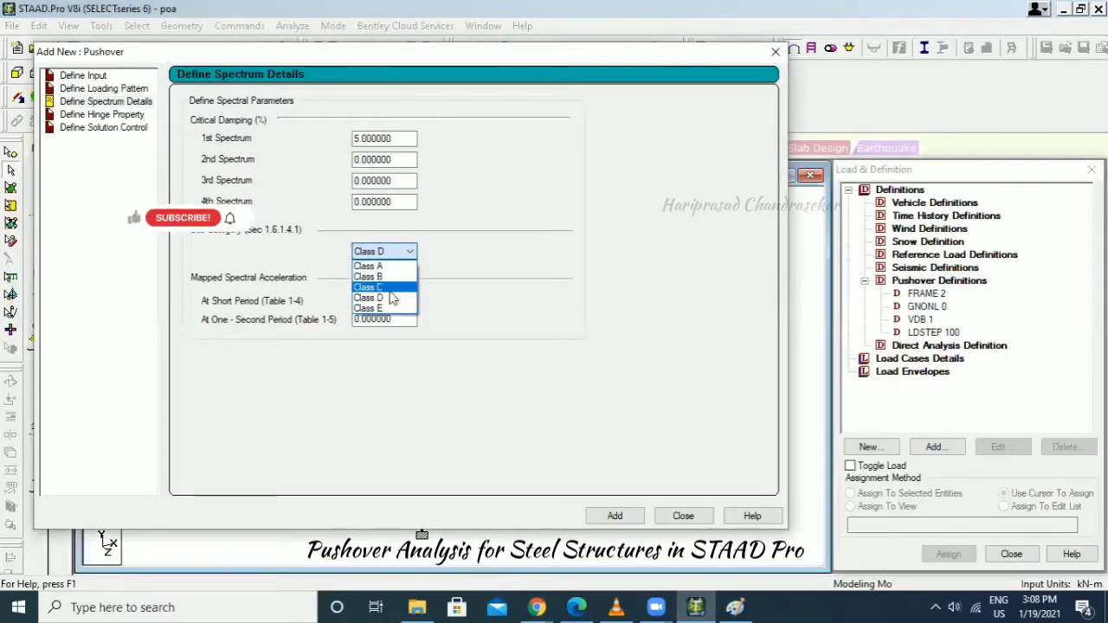
pyautogui.click(387, 297)
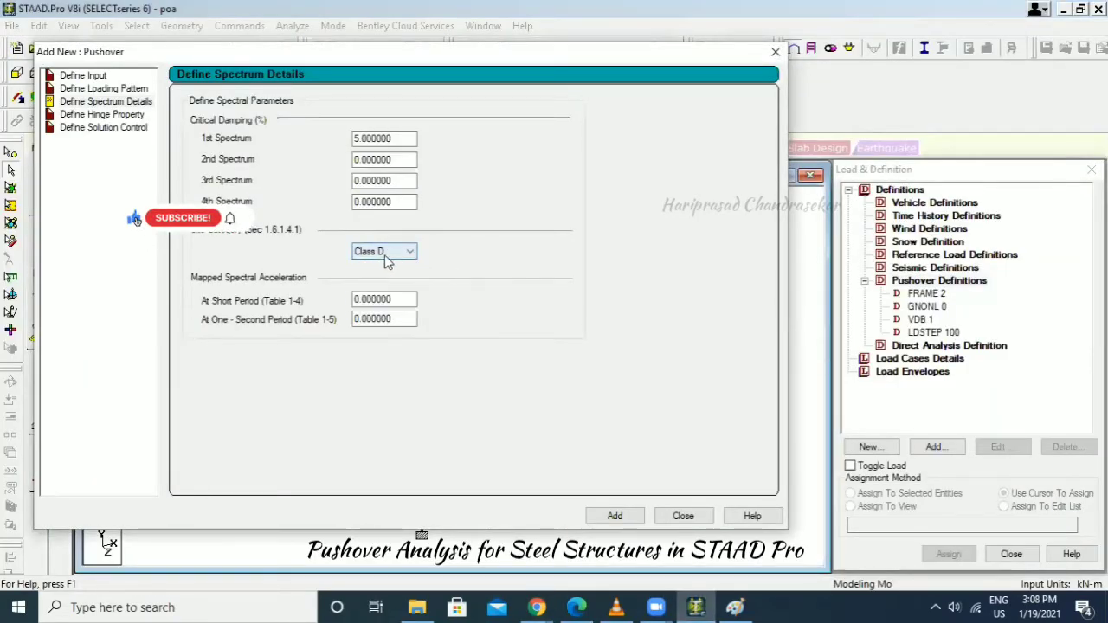
pyautogui.click(391, 252)
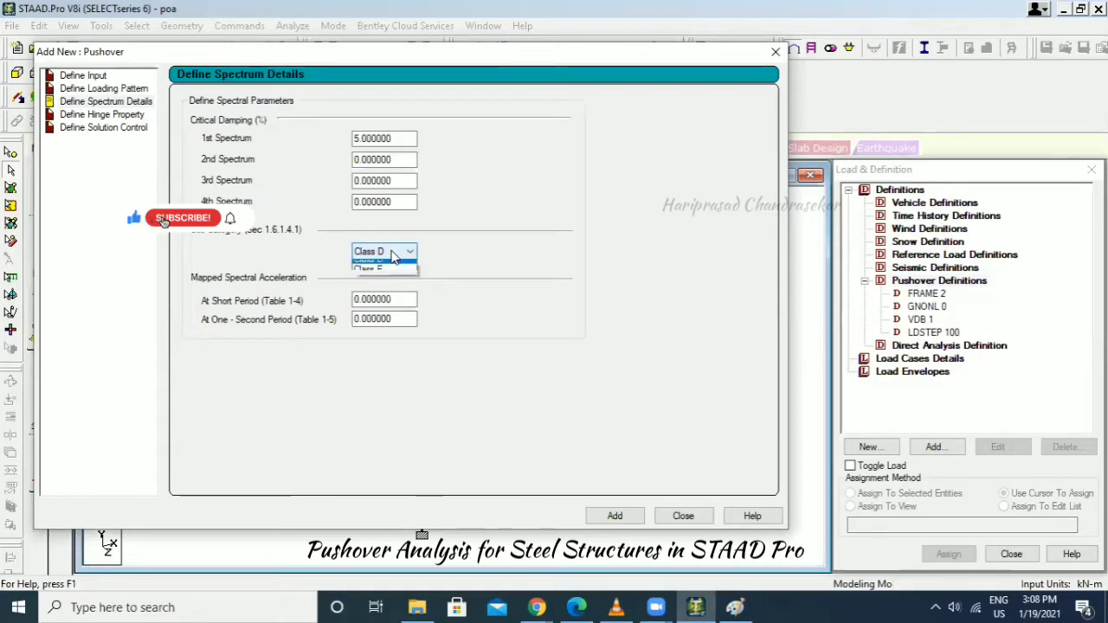
pyautogui.click(446, 288)
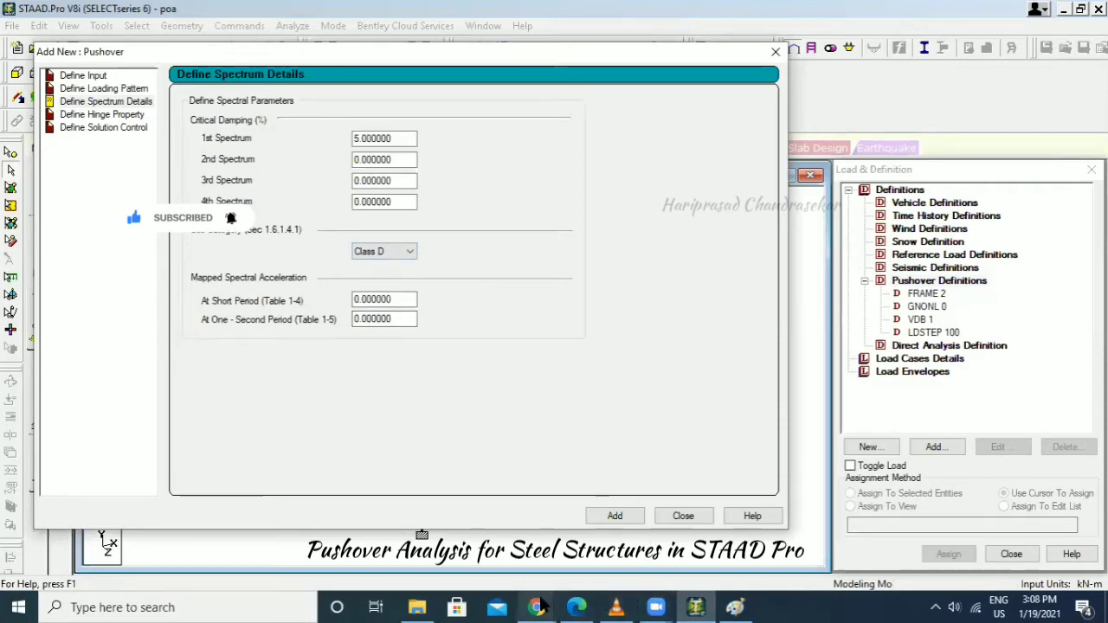
# Scroll through the FEMA 356 PDF toward the site coefficient tables.
pyautogui.moveTo(538, 607)
pyautogui.click(623, 530)
pyautogui.scroll(-5, 668, 383)
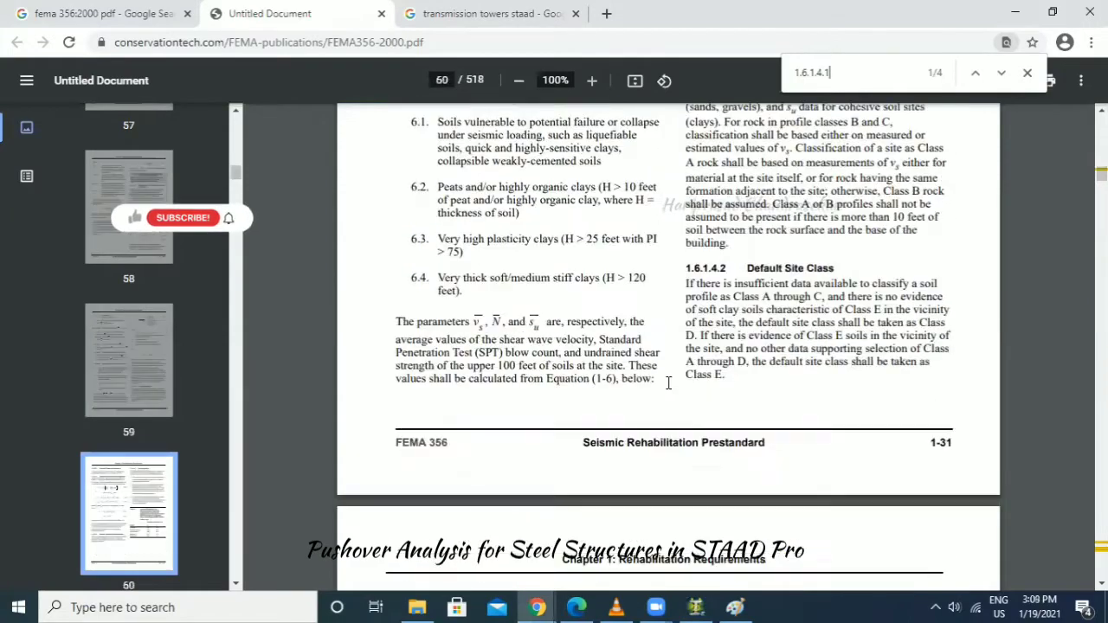
pyautogui.scroll(-10, 669, 383)
pyautogui.scroll(3, 691, 286)
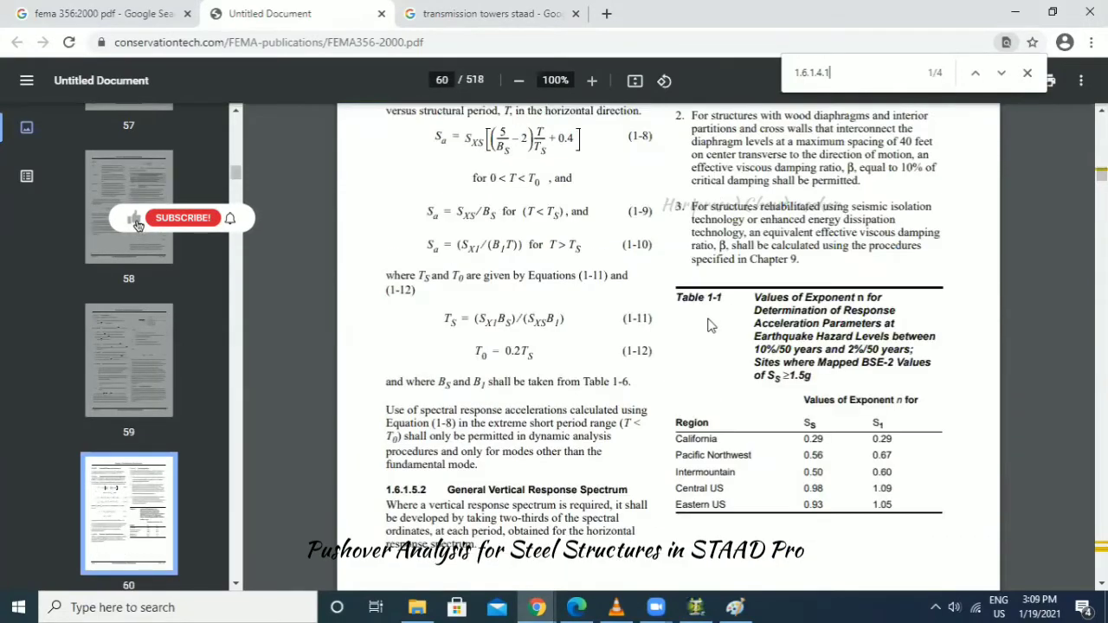
pyautogui.scroll(-7, 708, 325)
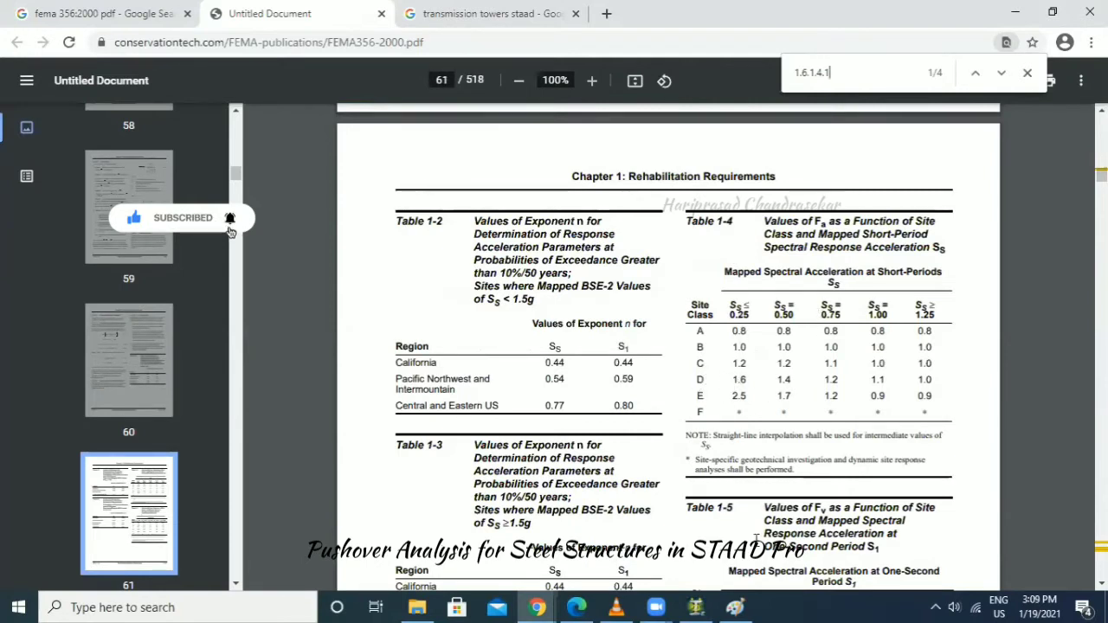
# Accept the STAAD Auto Save prompt and save the modified structure.
pyautogui.click(695, 607)
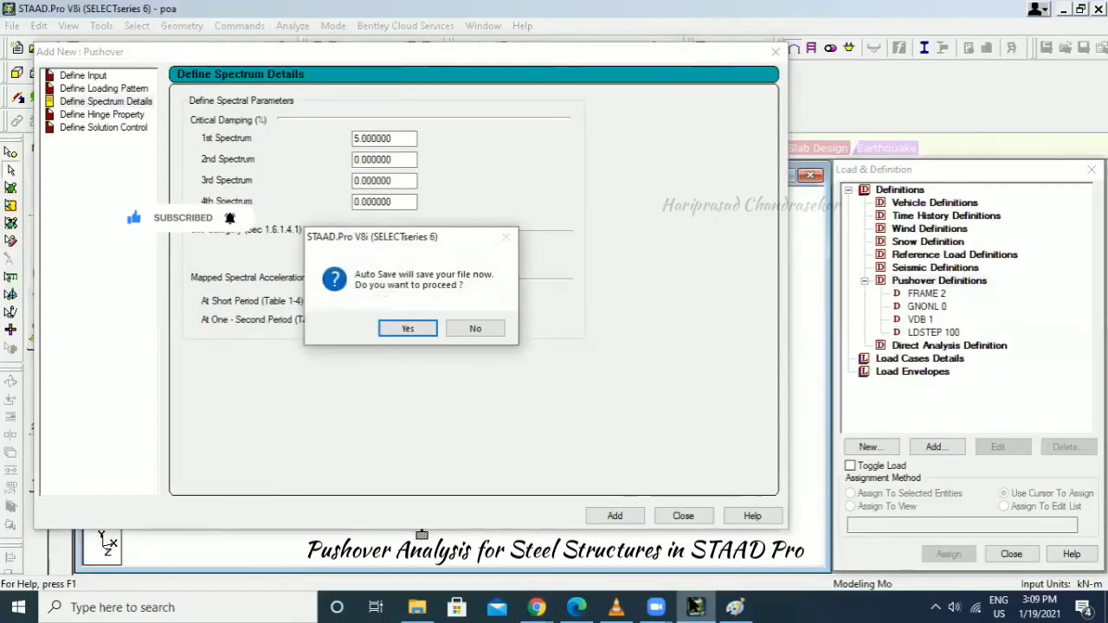
pyautogui.click(407, 328)
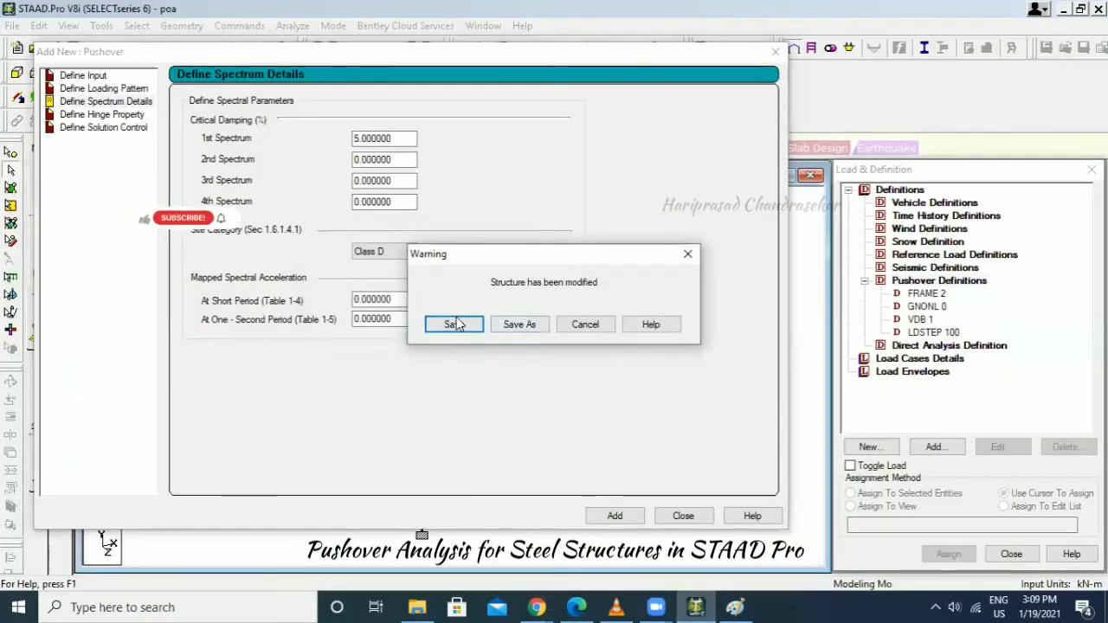
pyautogui.click(454, 324)
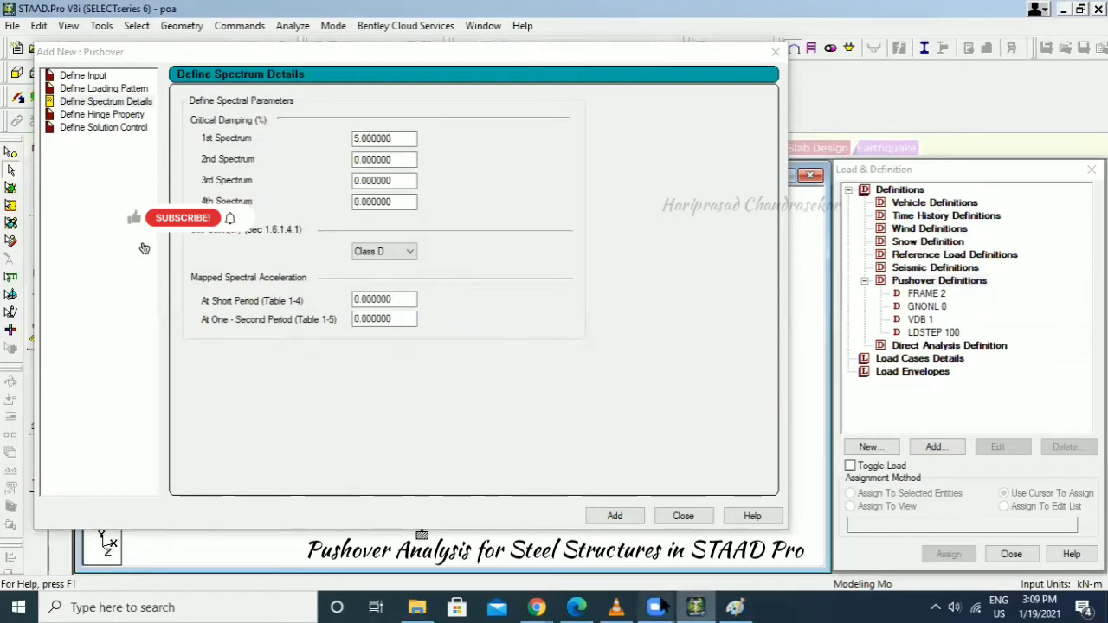
# Read FEMA 356 Tables 1-4 and 1-5 on page 61, then return to STAAD.
pyautogui.moveTo(537, 607)
pyautogui.click(658, 511)
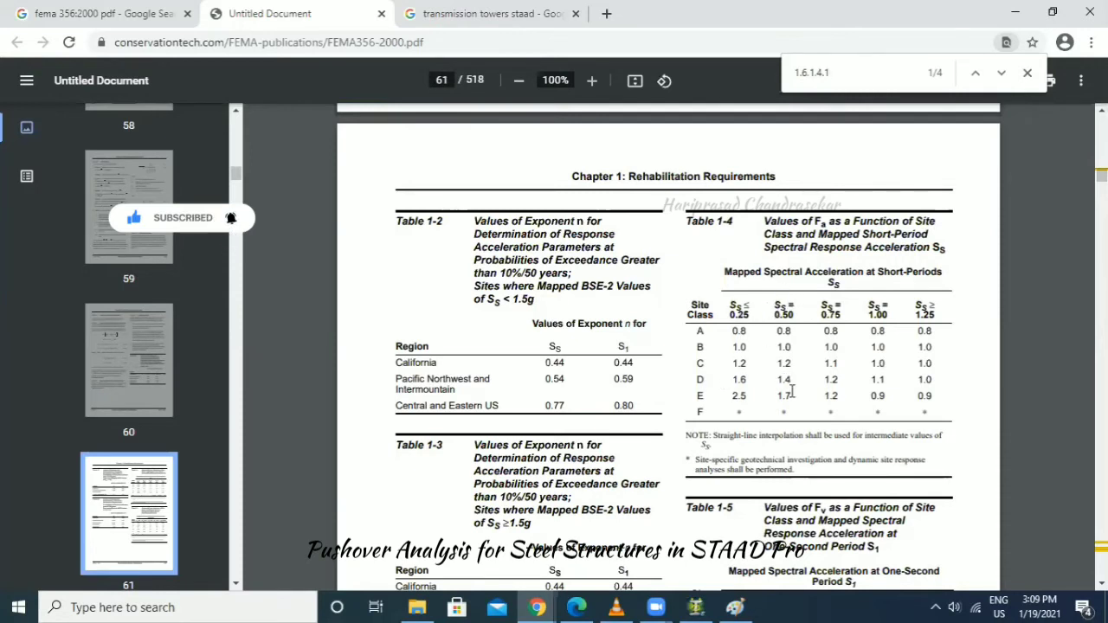
pyautogui.scroll(-1, 789, 375)
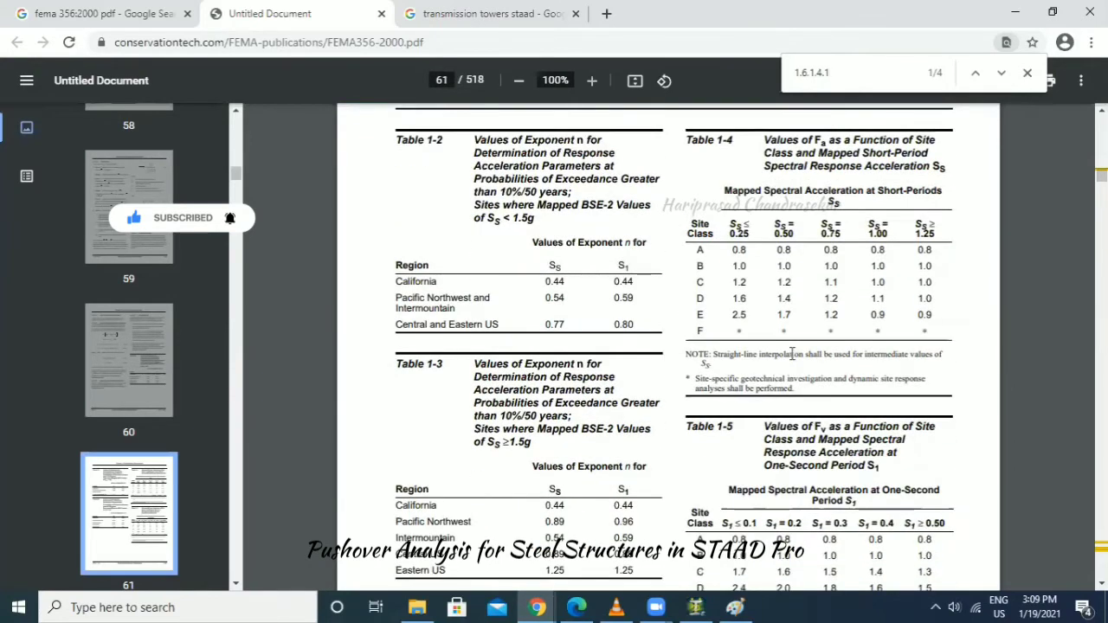
pyautogui.scroll(-2, 791, 354)
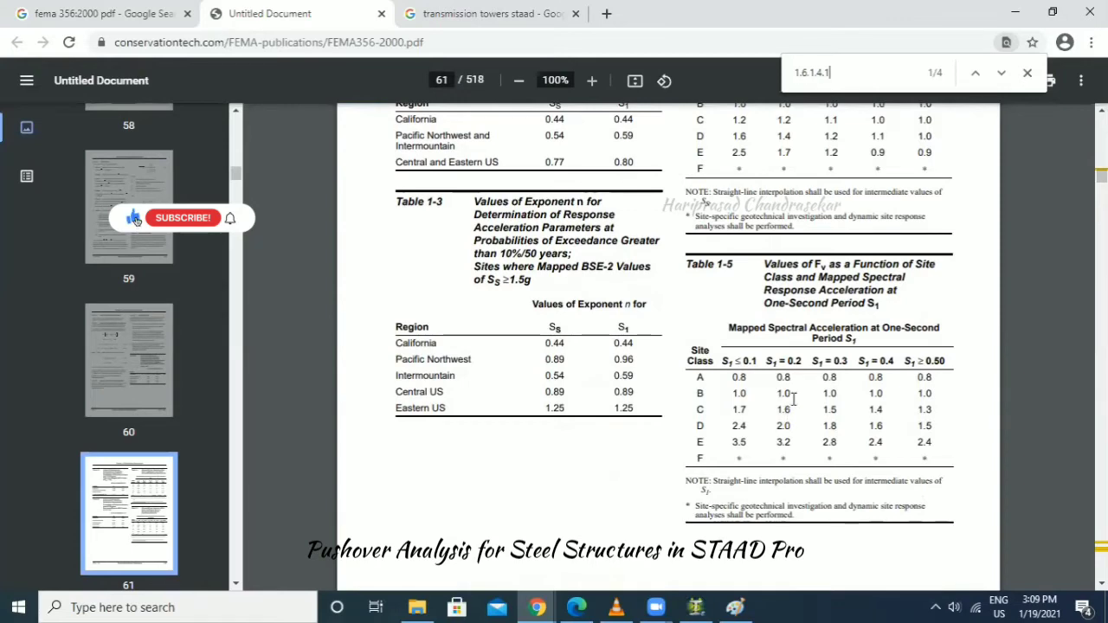
pyautogui.scroll(1, 795, 397)
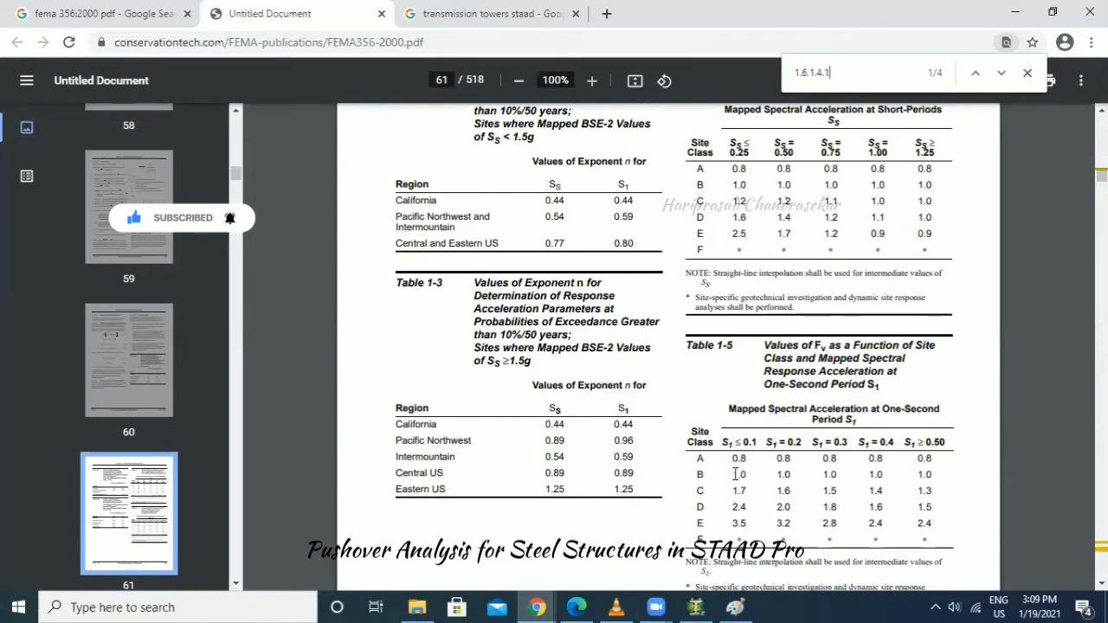
pyautogui.click(696, 607)
# Enter mapped spectral accelerations SS 1.4 and S1 2 and add the spectrum parameters.
pyautogui.doubleClick(381, 299)
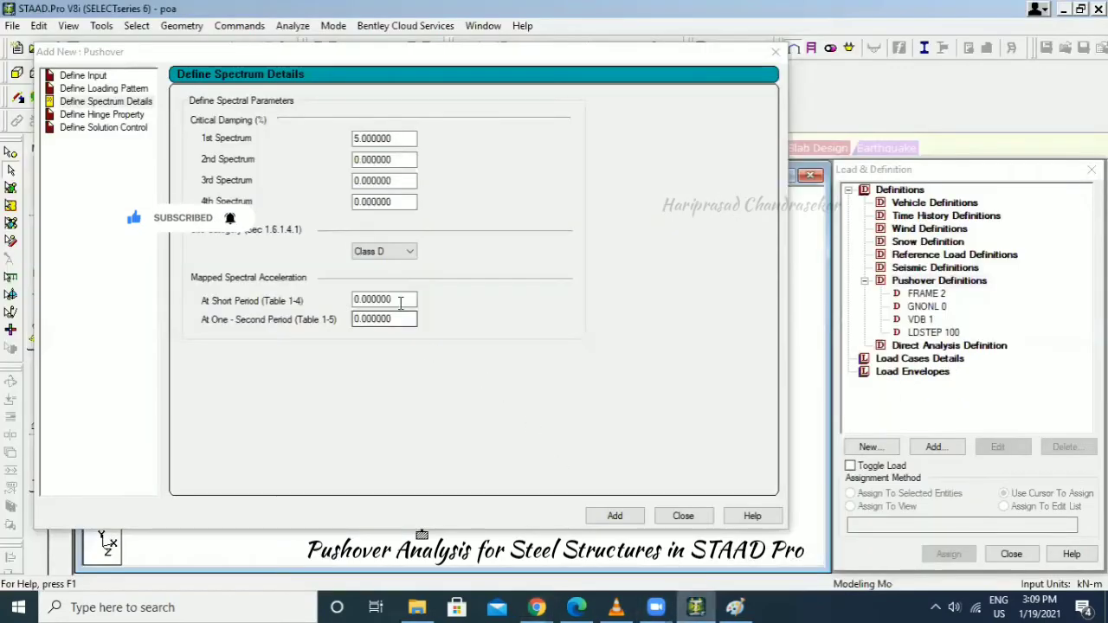
pyautogui.write('1.')
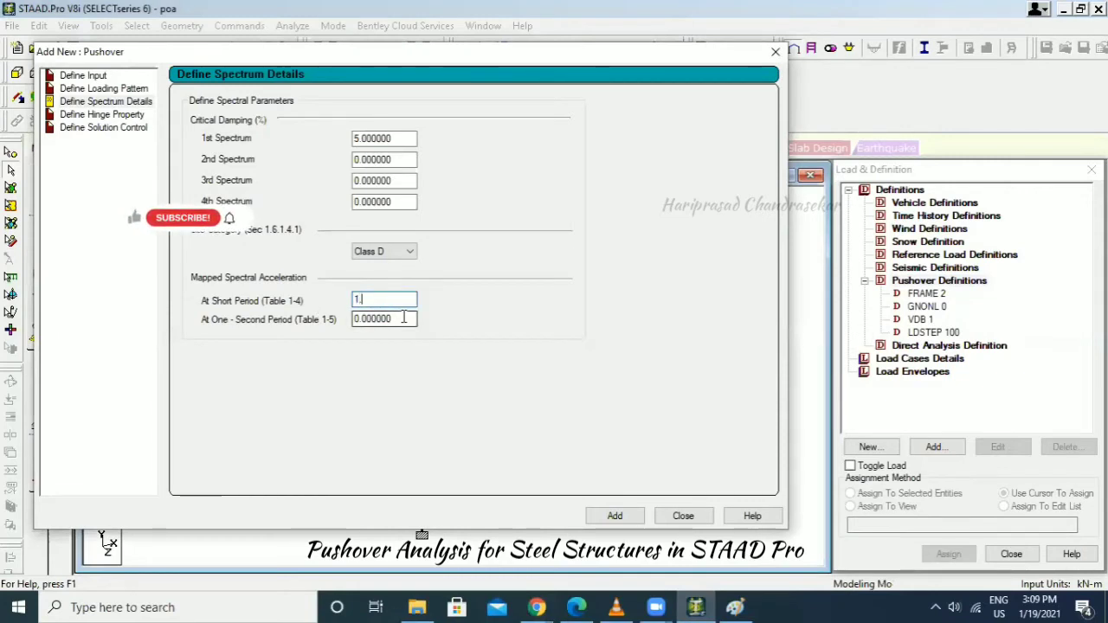
pyautogui.write('4')
pyautogui.doubleClick(404, 320)
pyautogui.write('2')
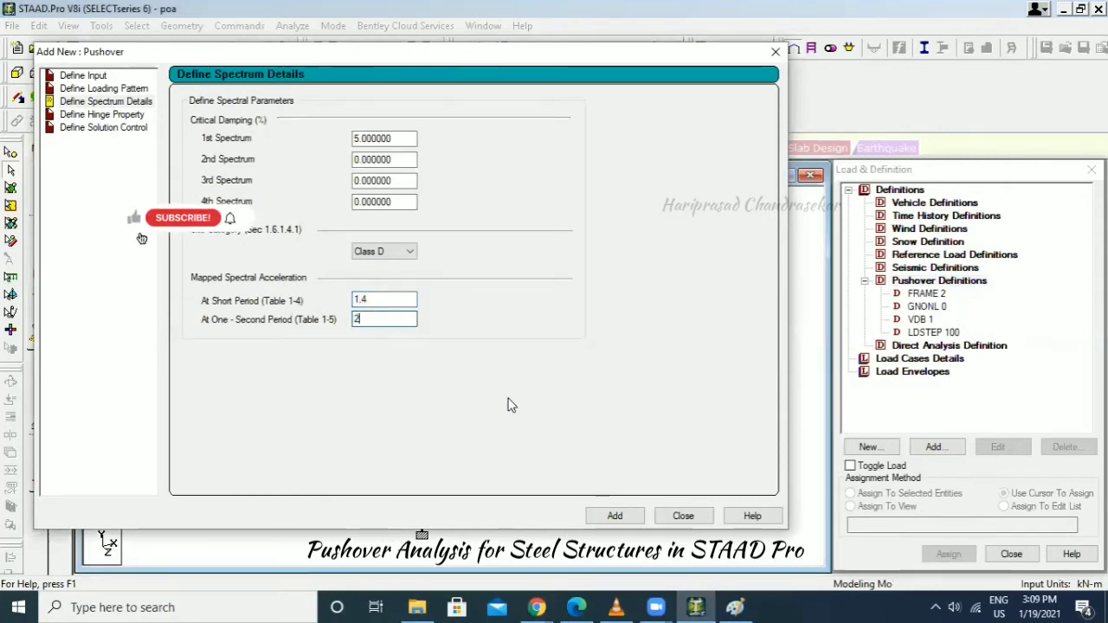
pyautogui.click(615, 514)
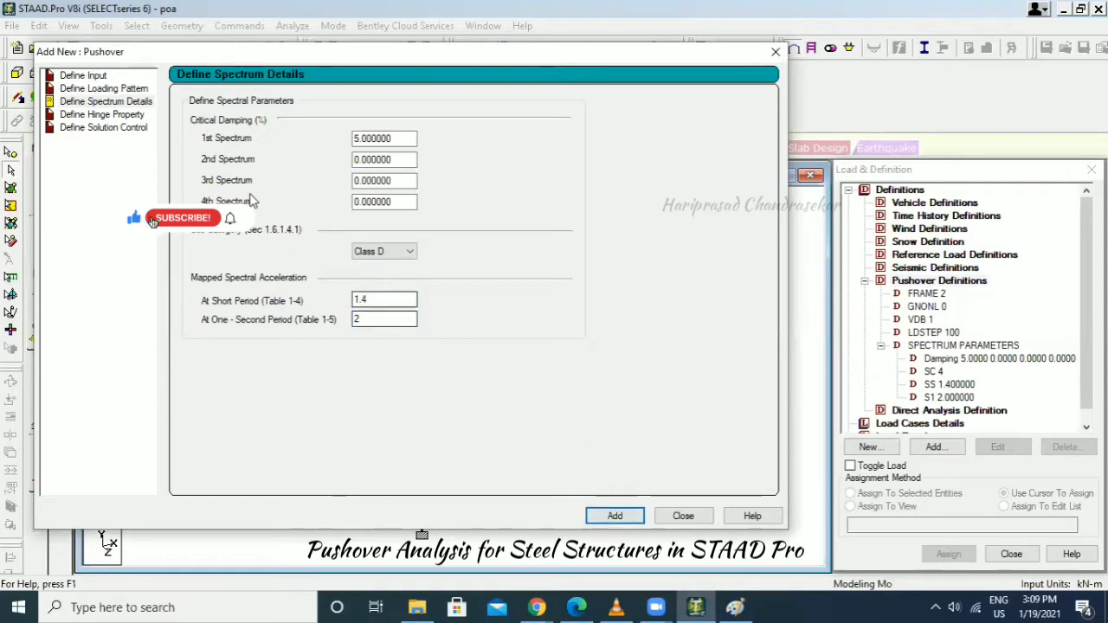
# Add a hinge property definition of type FEMA.
pyautogui.click(130, 115)
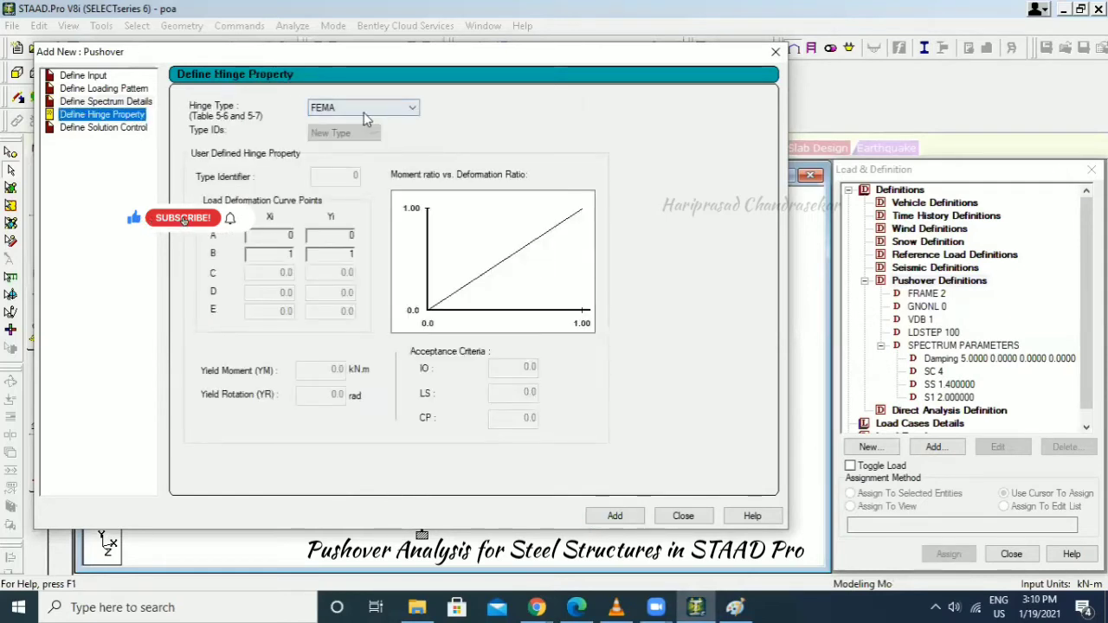
pyautogui.click(366, 109)
pyautogui.click(366, 107)
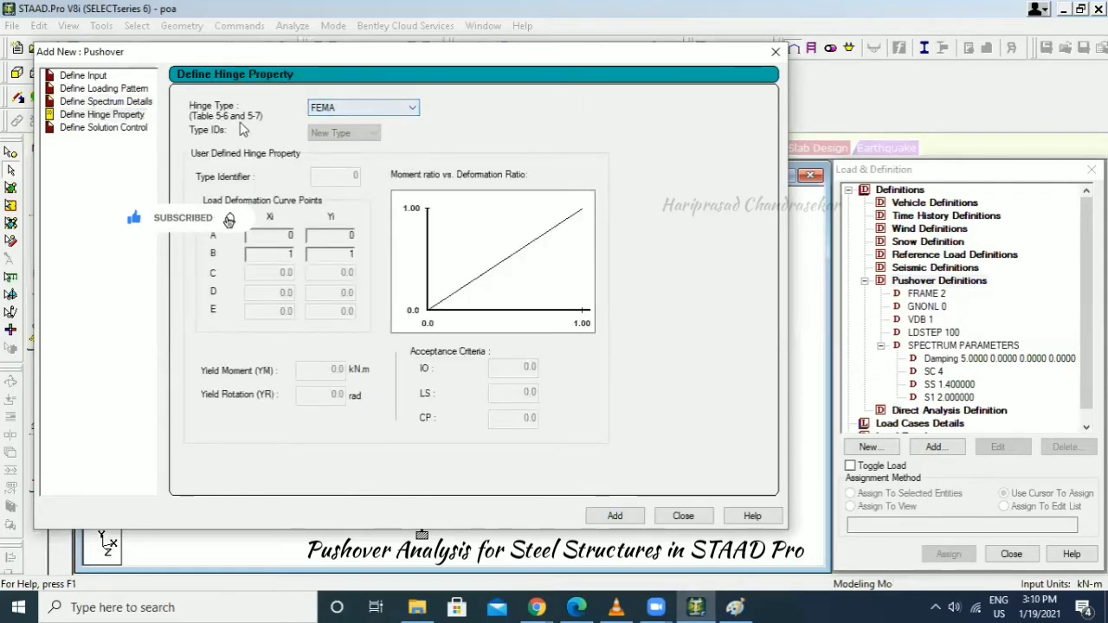
pyautogui.click(615, 515)
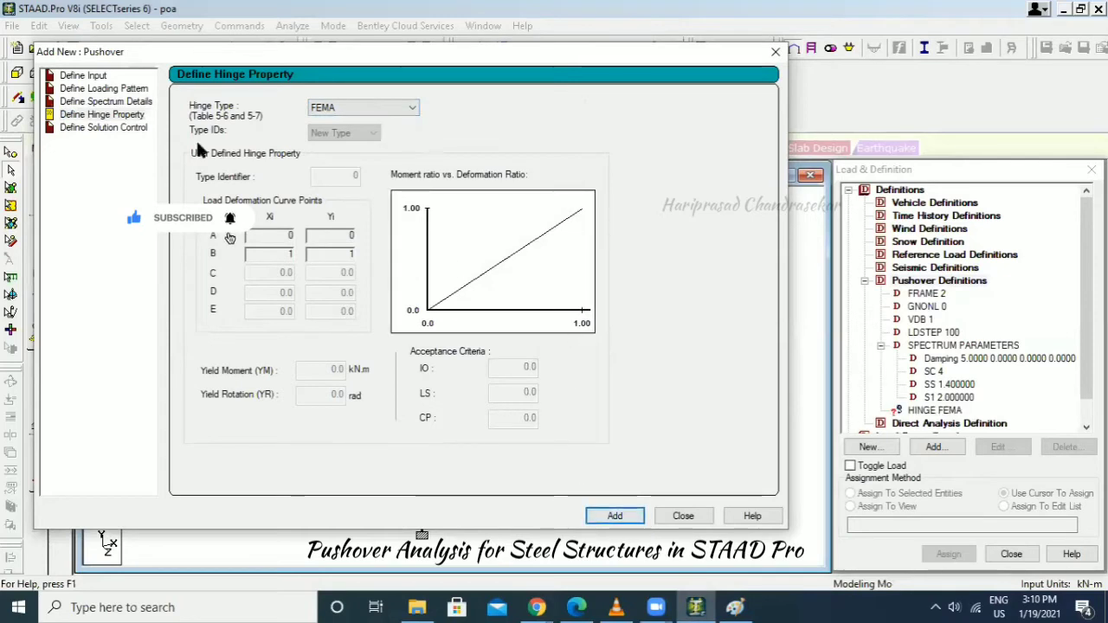
pyautogui.click(104, 128)
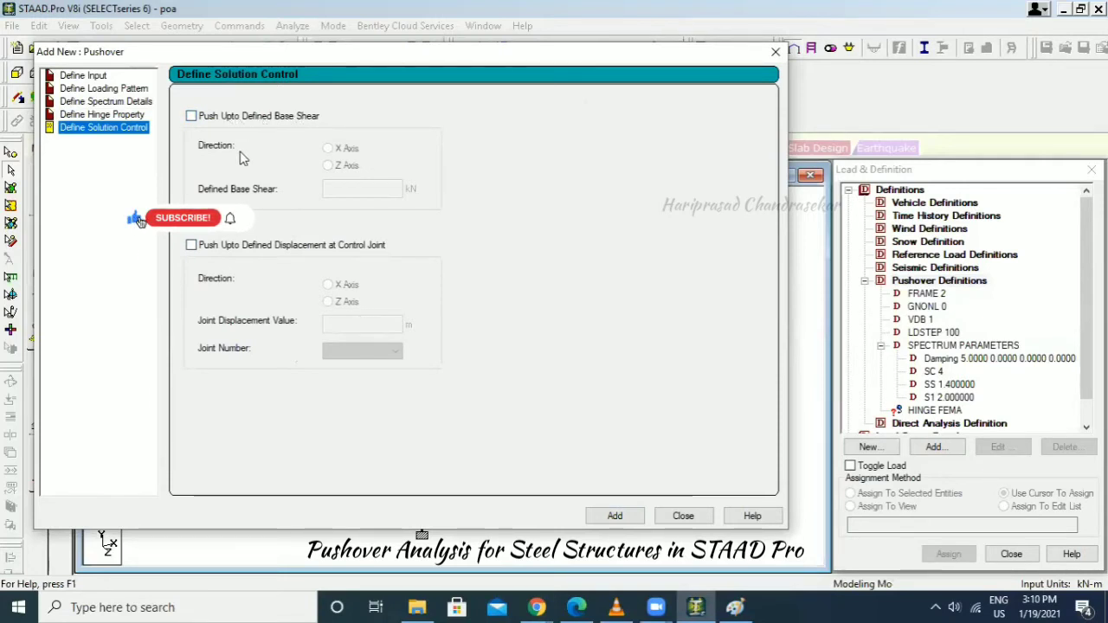
# Define displacement control: push to 0.5 in Z at control joint 10.
pyautogui.click(210, 247)
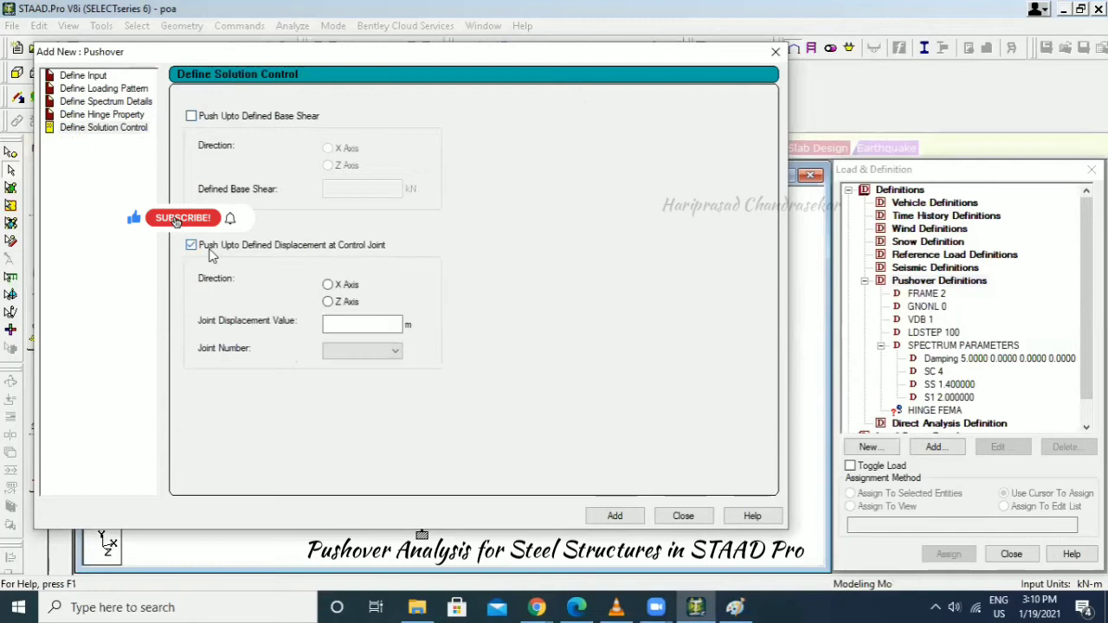
pyautogui.click(348, 303)
pyautogui.click(360, 324)
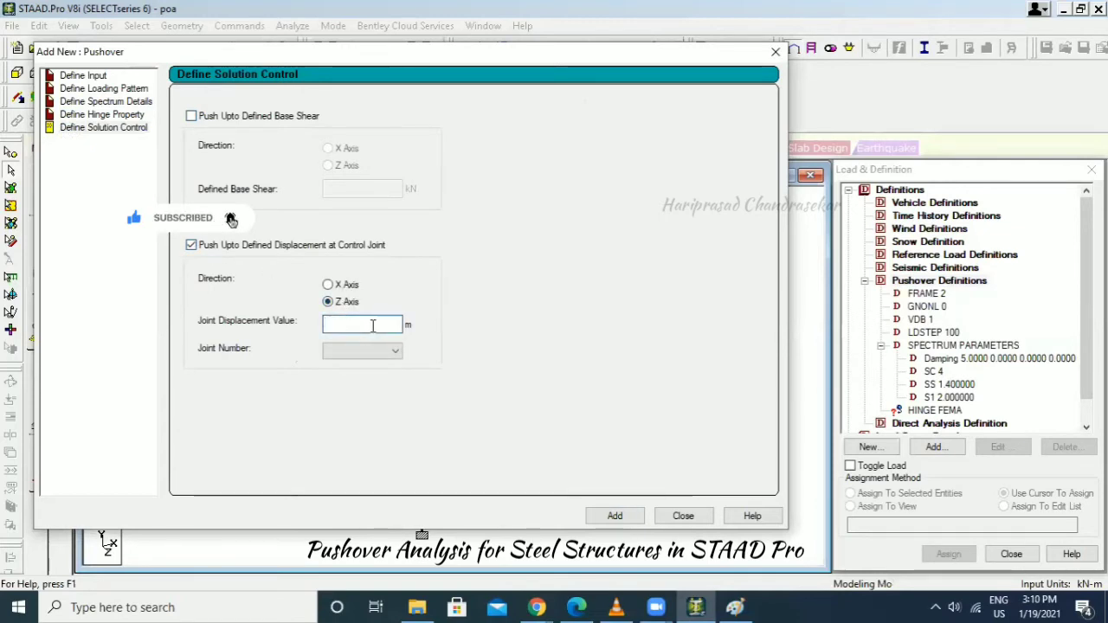
pyautogui.write('0.5')
pyautogui.click(384, 351)
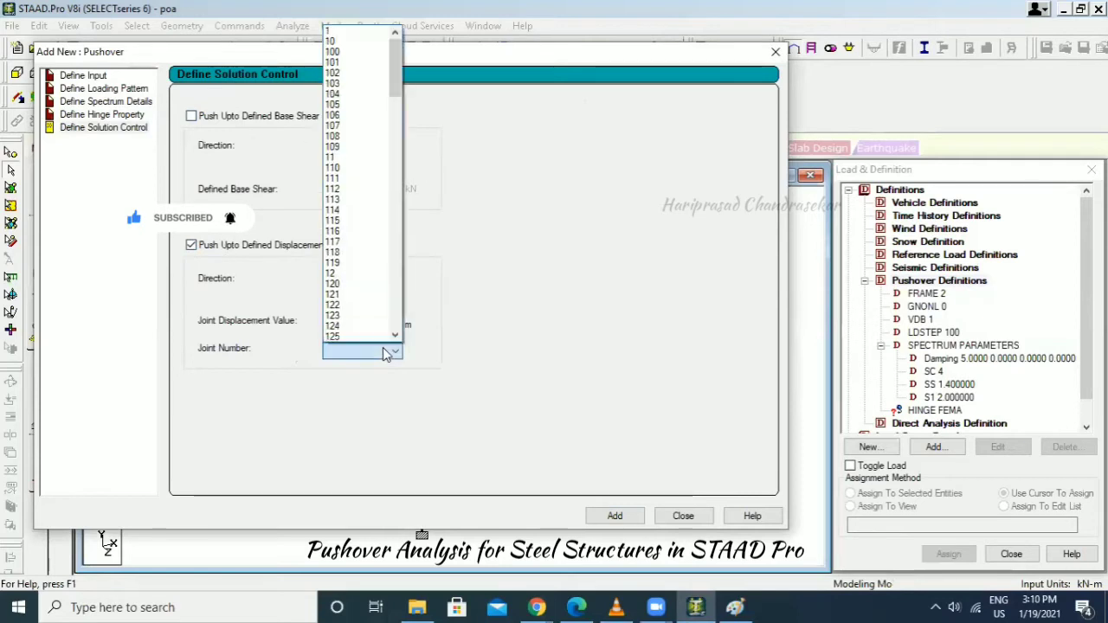
pyautogui.click(331, 41)
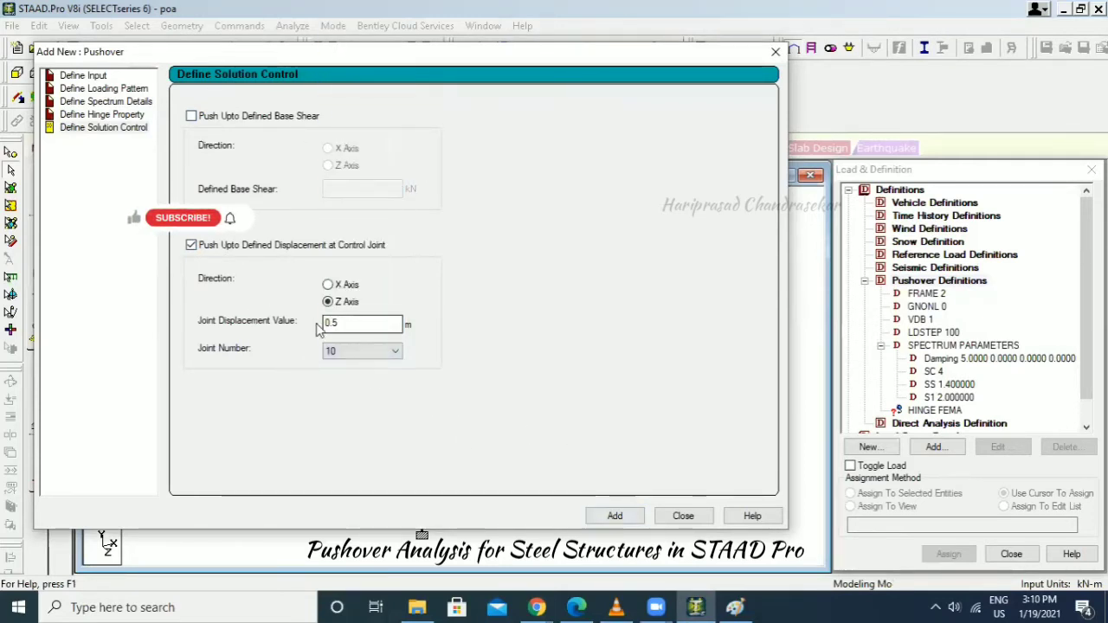
pyautogui.click(616, 518)
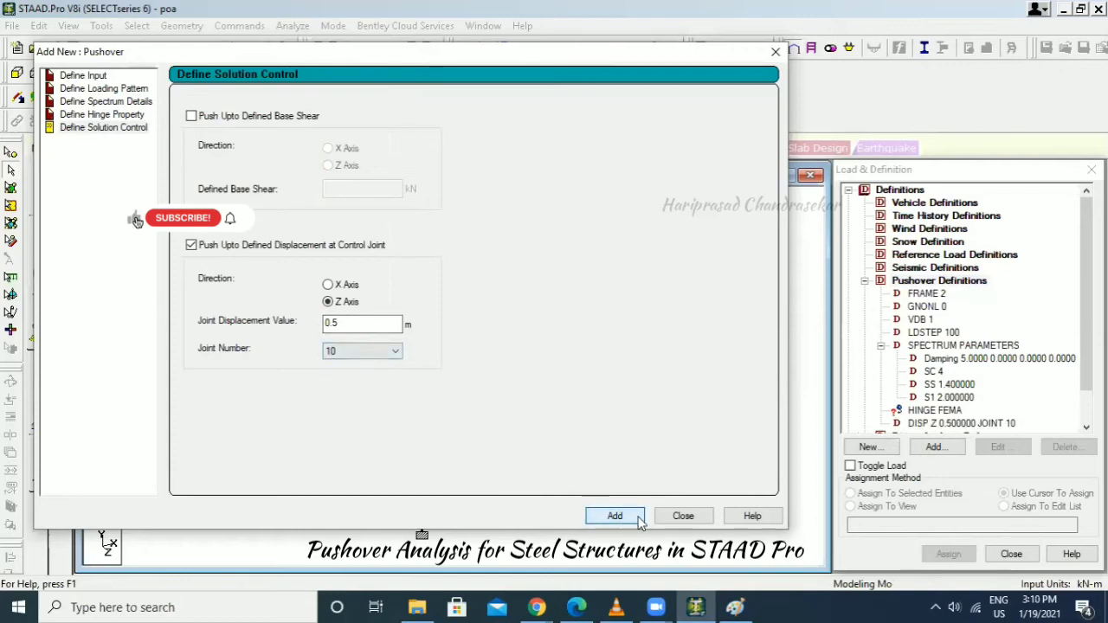
pyautogui.click(683, 516)
# Assign the HINGE FEMA property to all members in the view.
pyautogui.click(949, 412)
pyautogui.click(850, 507)
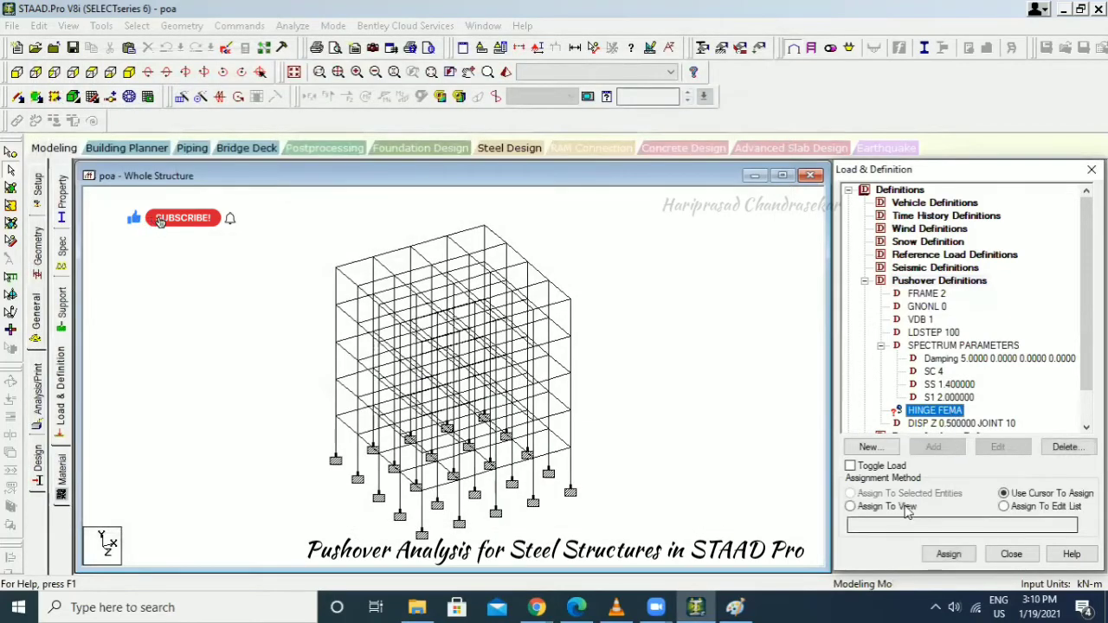
pyautogui.click(948, 554)
pyautogui.click(987, 409)
# Start adding a new load case under Load Cases Details.
pyautogui.click(718, 293)
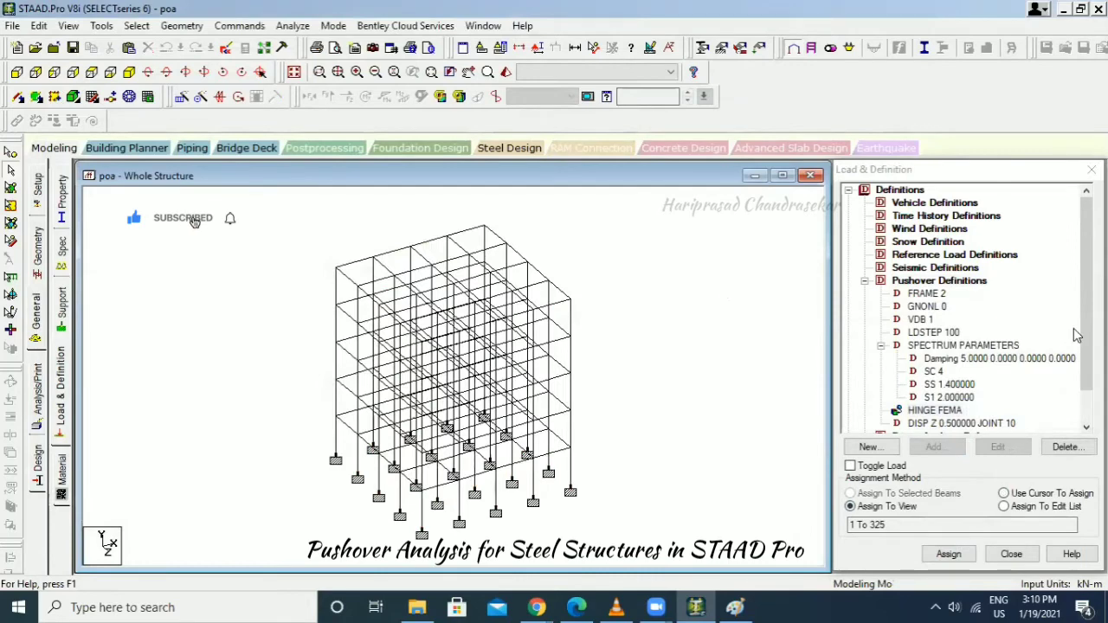
pyautogui.moveTo(1084, 335); pyautogui.dragTo(1084, 365)
pyautogui.click(926, 411)
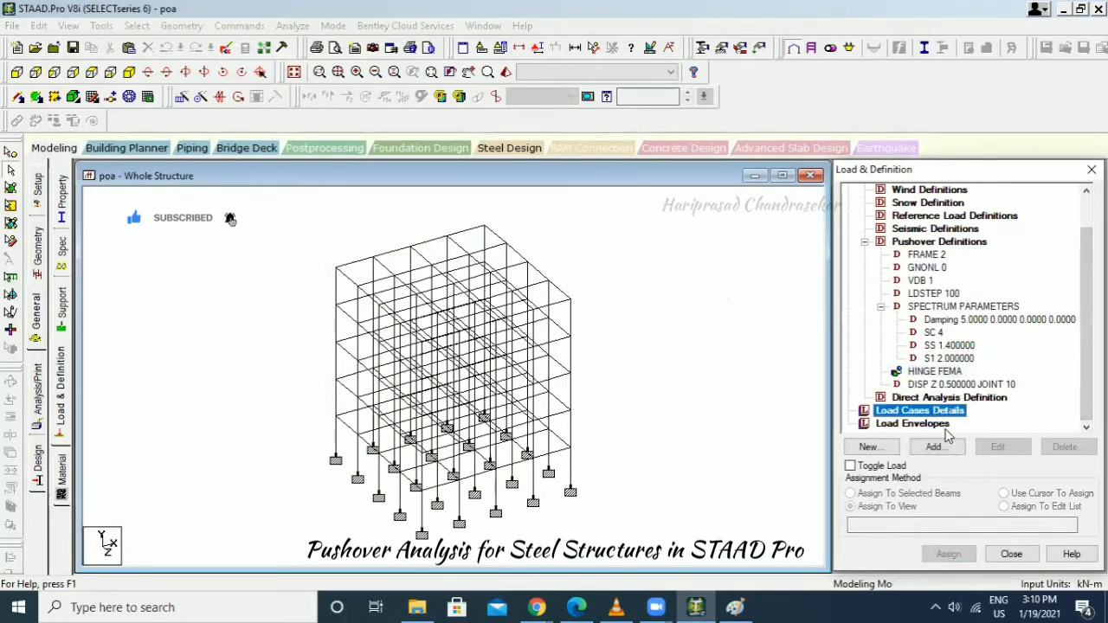
pyautogui.click(934, 447)
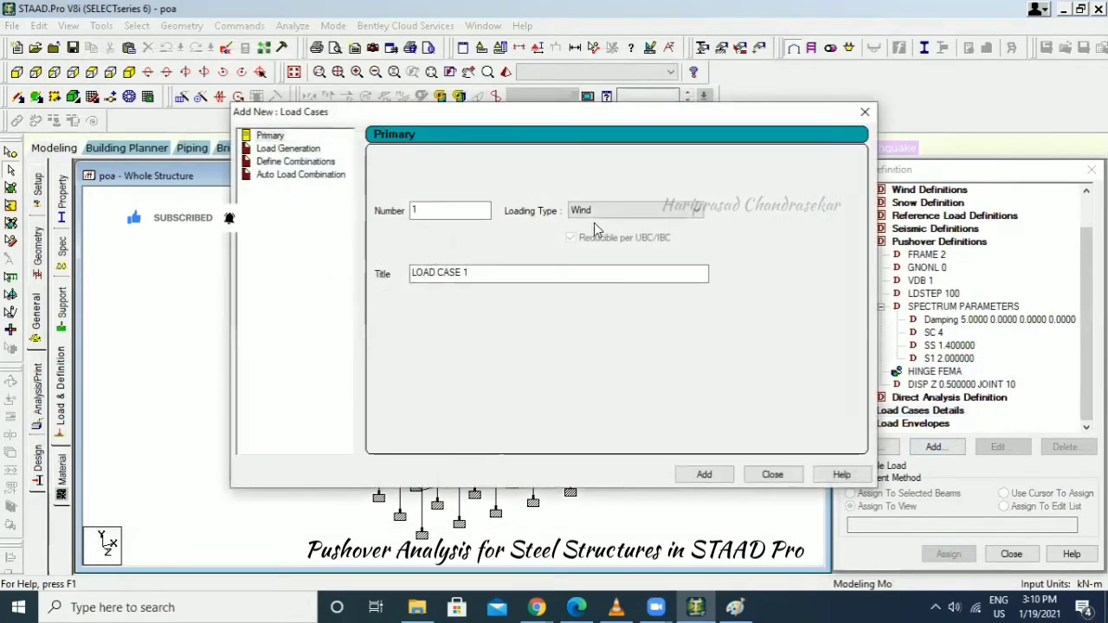
# Create a Gravity load case titled GL.
pyautogui.click(594, 212)
pyautogui.click(593, 439)
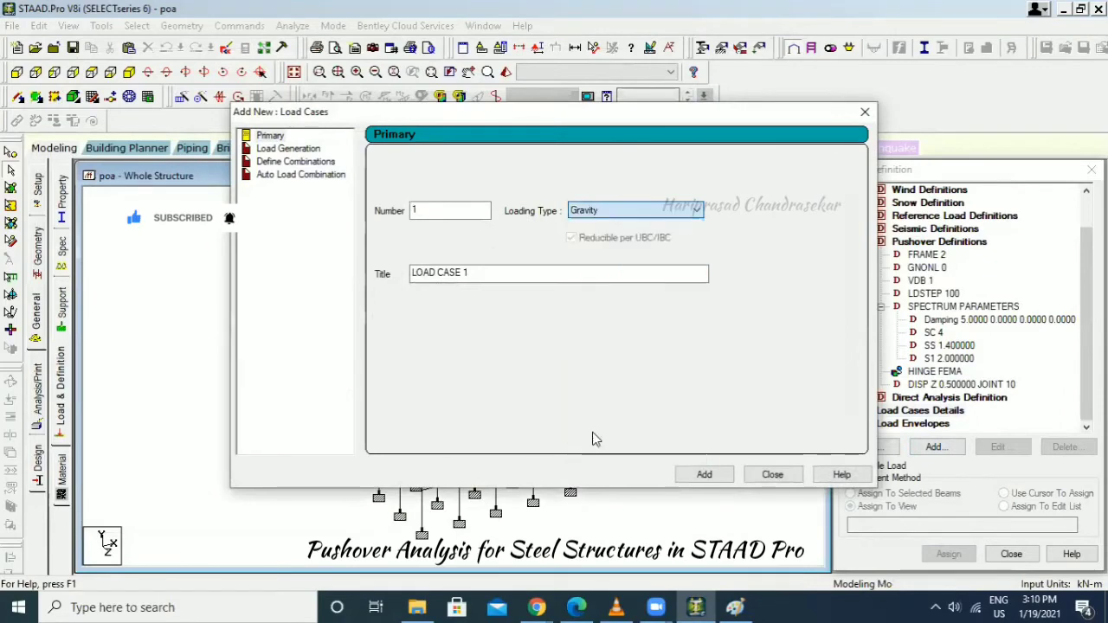
pyautogui.moveTo(668, 275); pyautogui.dragTo(342, 228)
pyautogui.write('L')
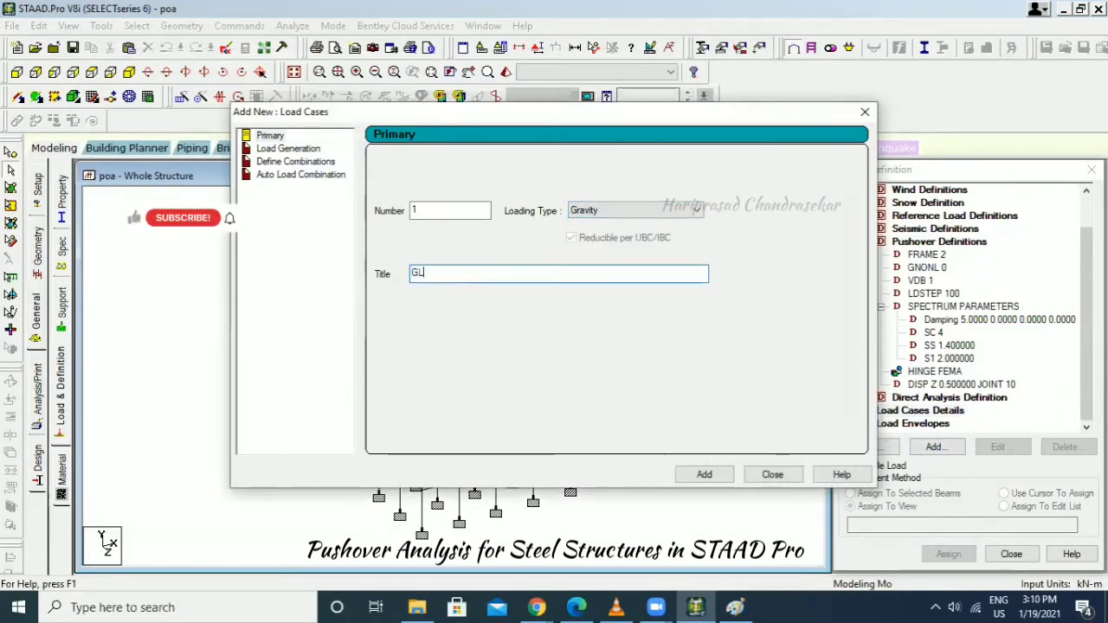
pyautogui.click(704, 474)
pyautogui.click(772, 474)
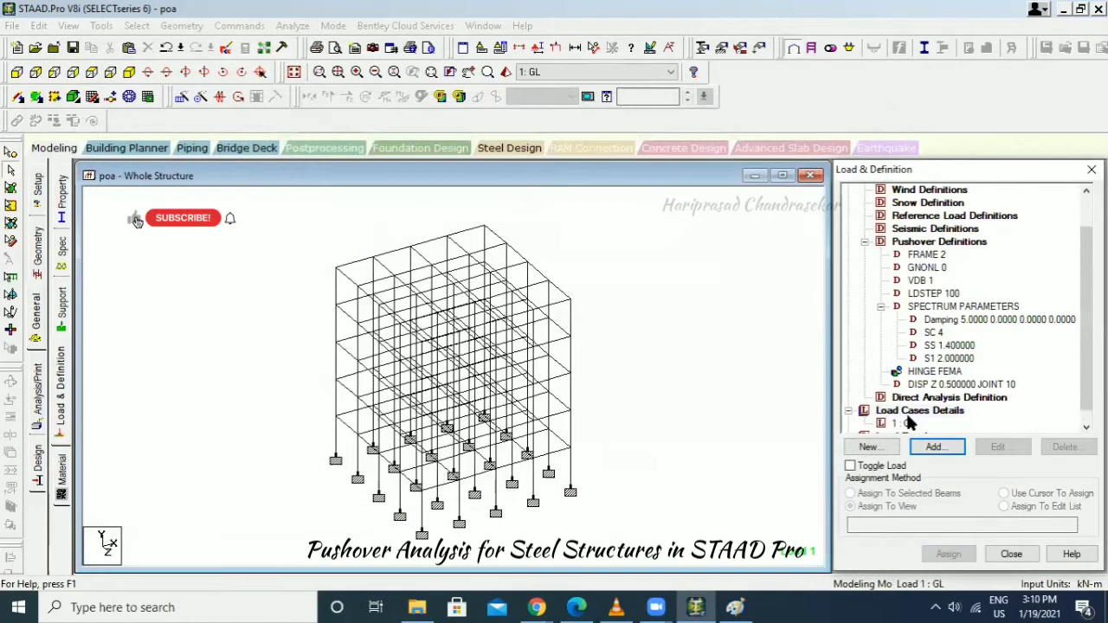
pyautogui.click(903, 424)
# Add selfweight items in X, Y and Z with factor -1 to case GL.
pyautogui.click(944, 450)
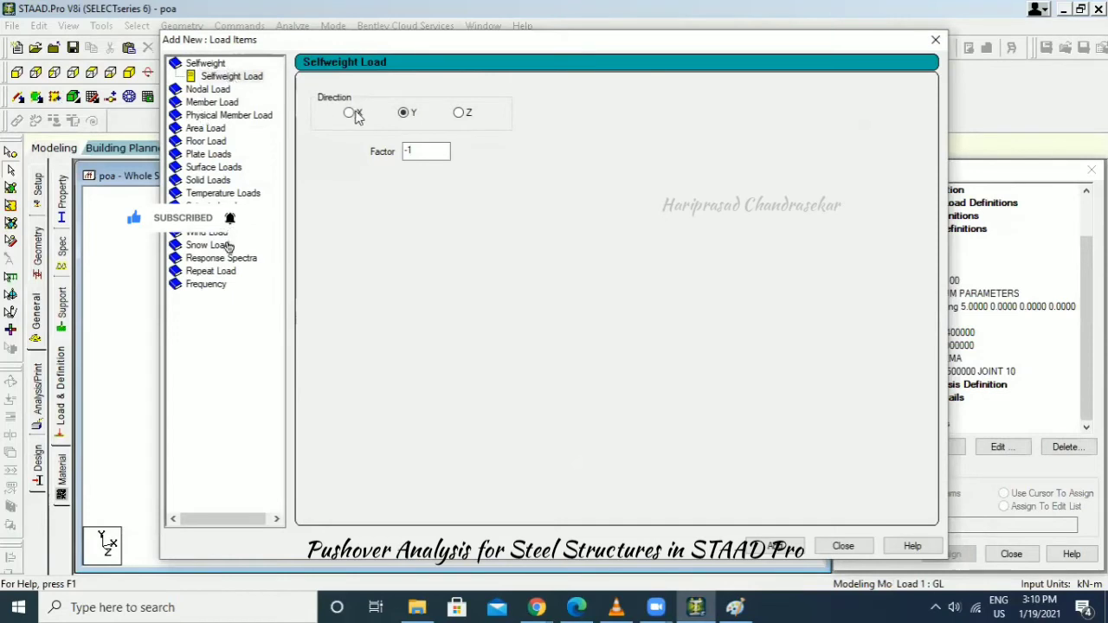
pyautogui.click(767, 541)
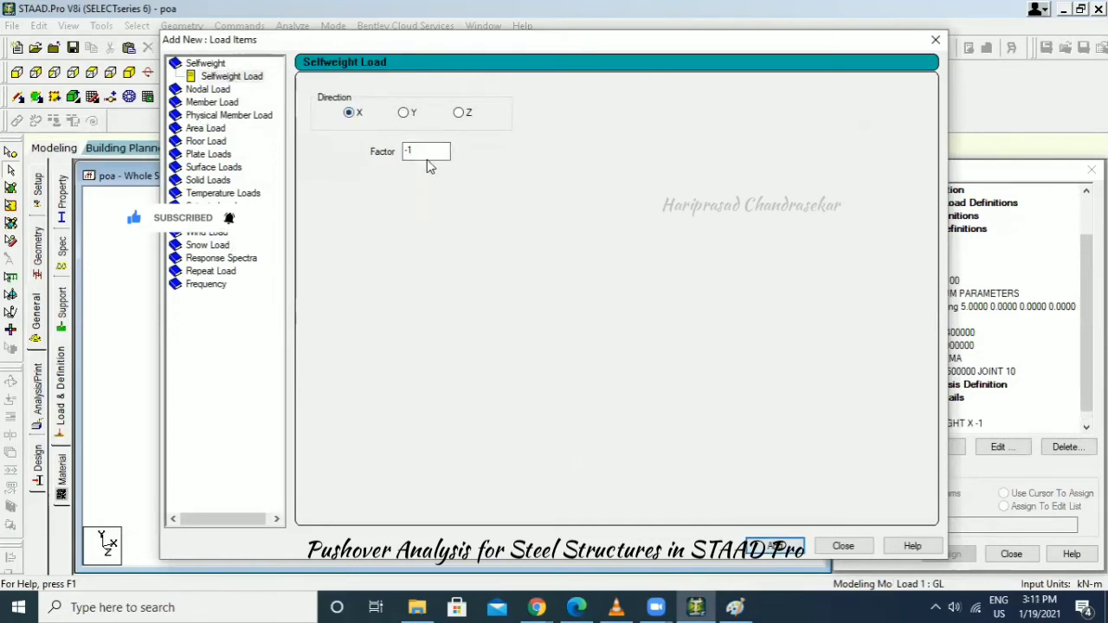
pyautogui.click(799, 552)
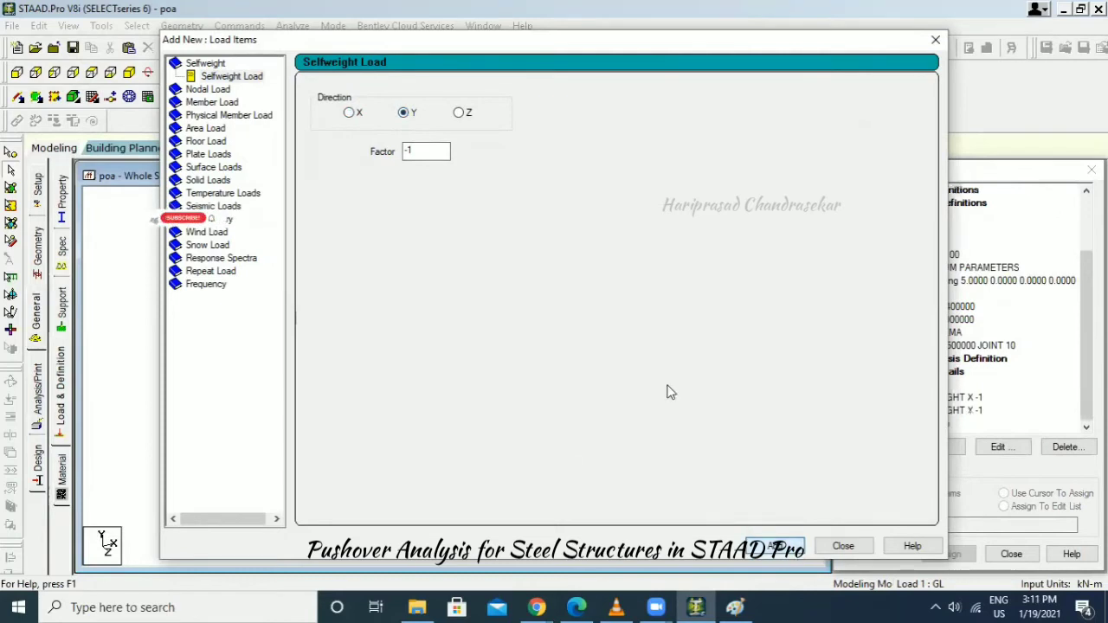
pyautogui.click(460, 112)
pyautogui.click(790, 552)
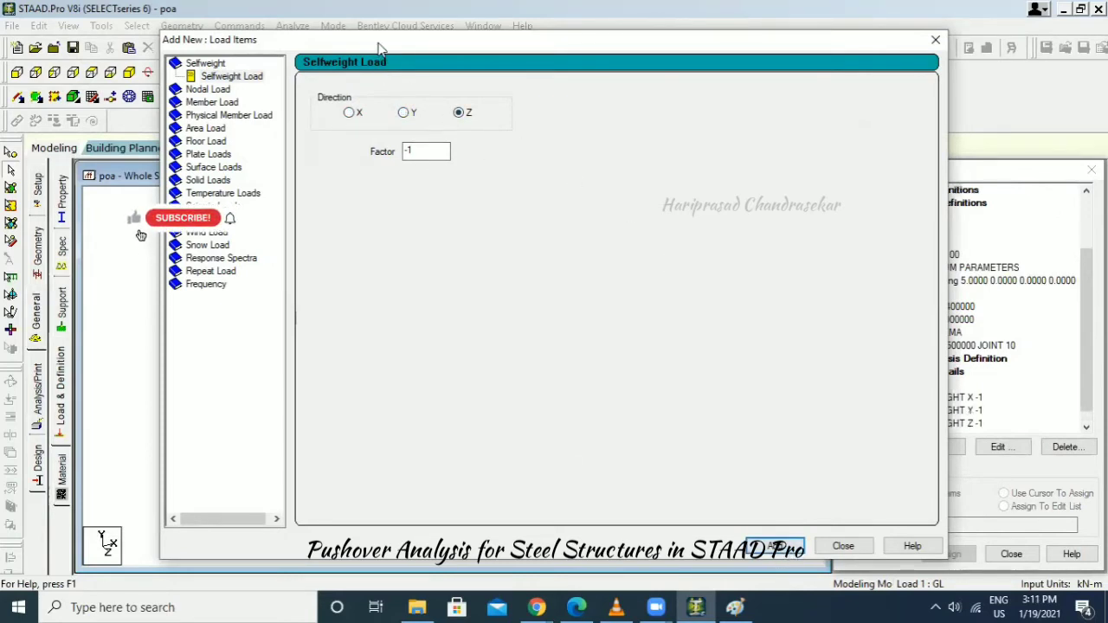
# Add a uniform member load W1 = 20 kN/m in GY.
pyautogui.moveTo(378, 48); pyautogui.dragTo(327, 48)
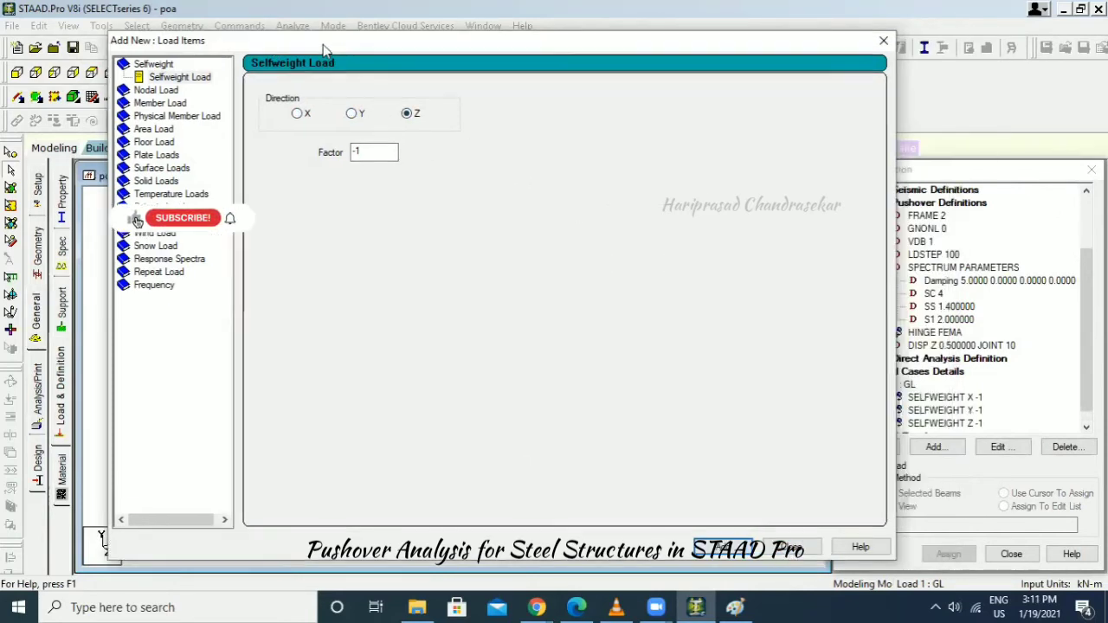
pyautogui.click(163, 104)
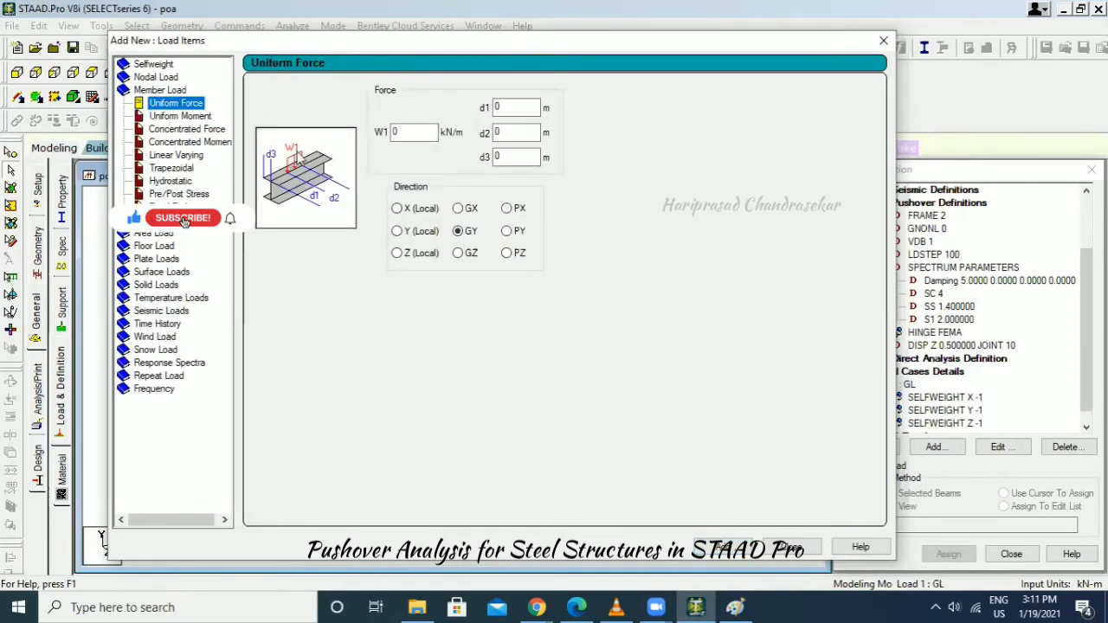
pyautogui.doubleClick(413, 131)
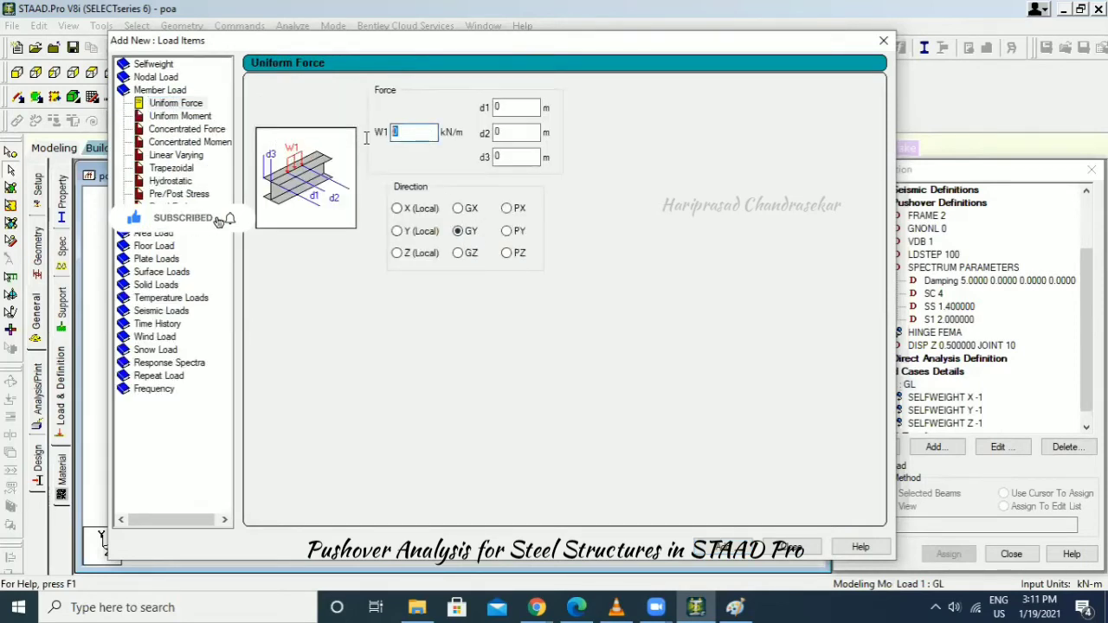
pyautogui.write('2')
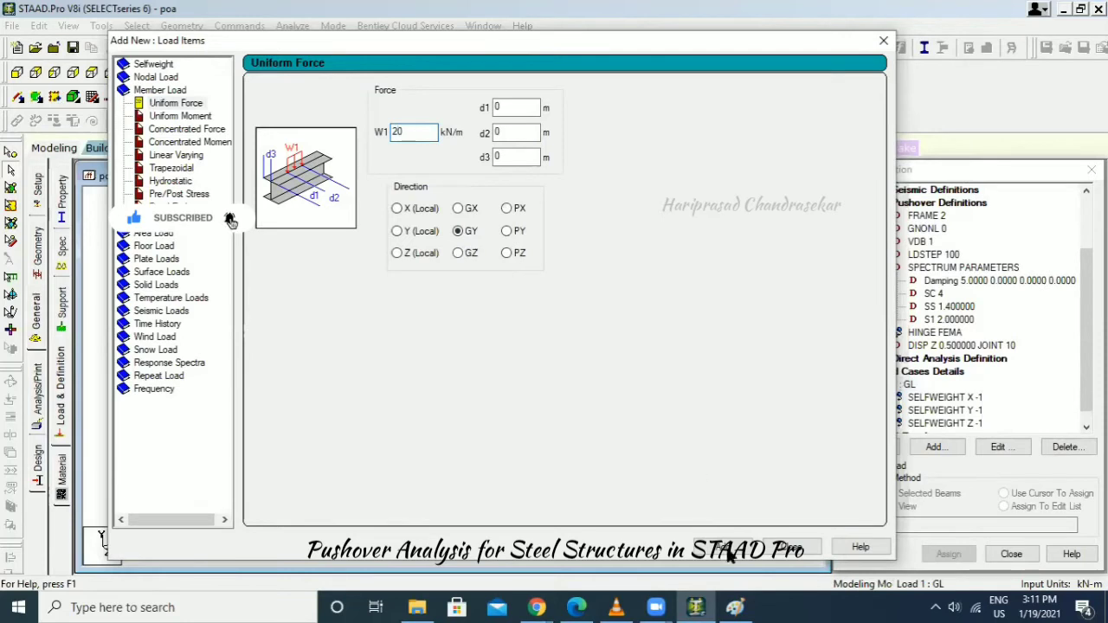
pyautogui.click(788, 547)
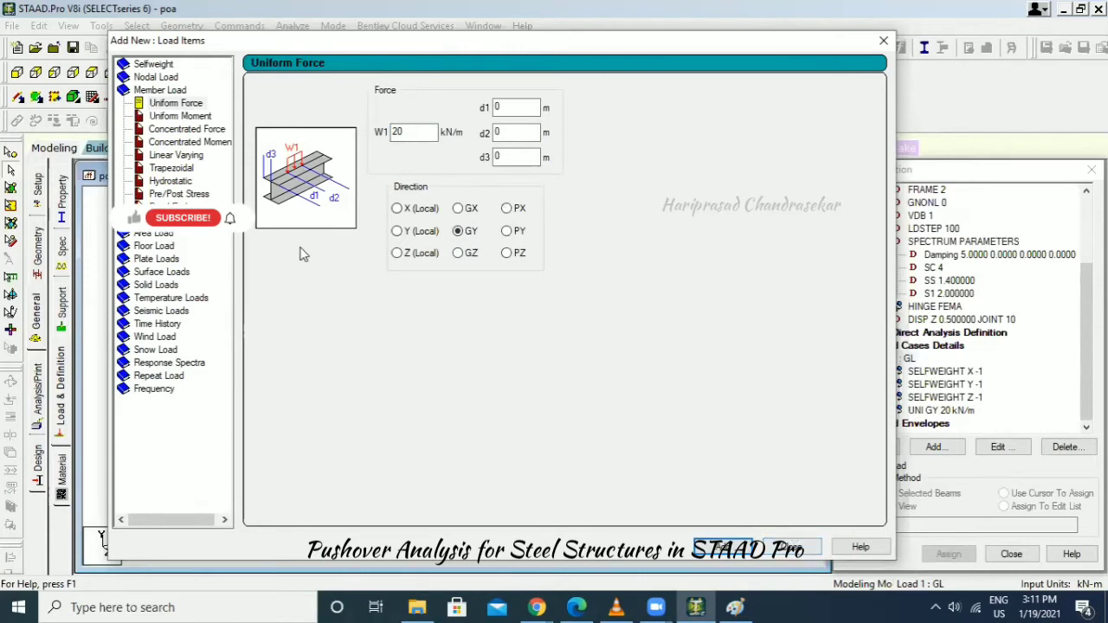
# Start a 3.5 kN/m² floor load and check corner node coordinates for its ranges.
pyautogui.click(162, 249)
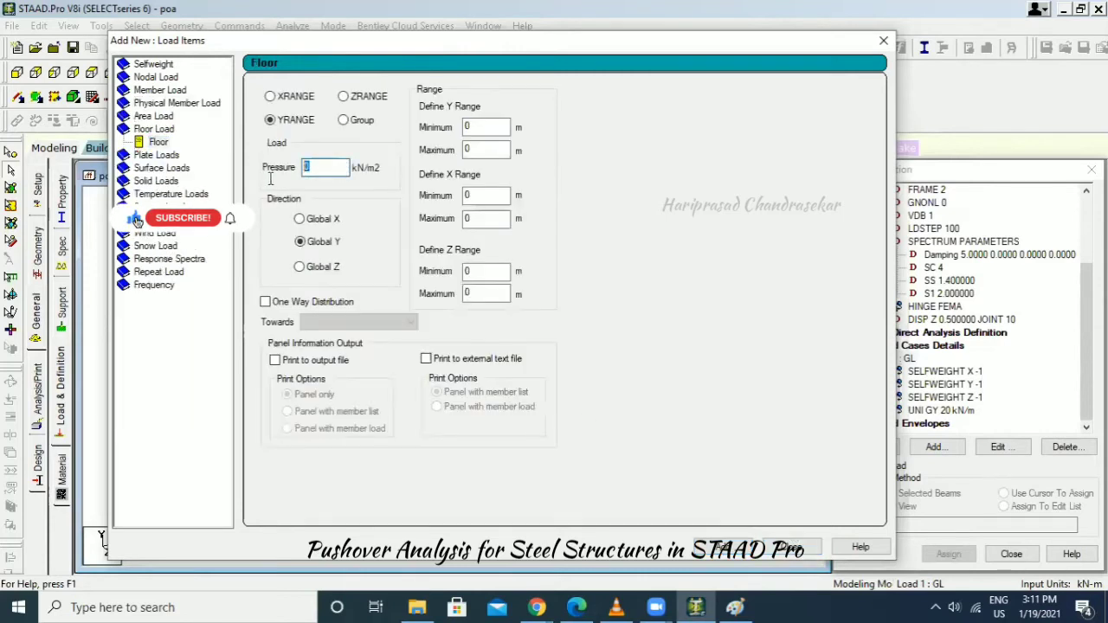
pyautogui.write('3.5')
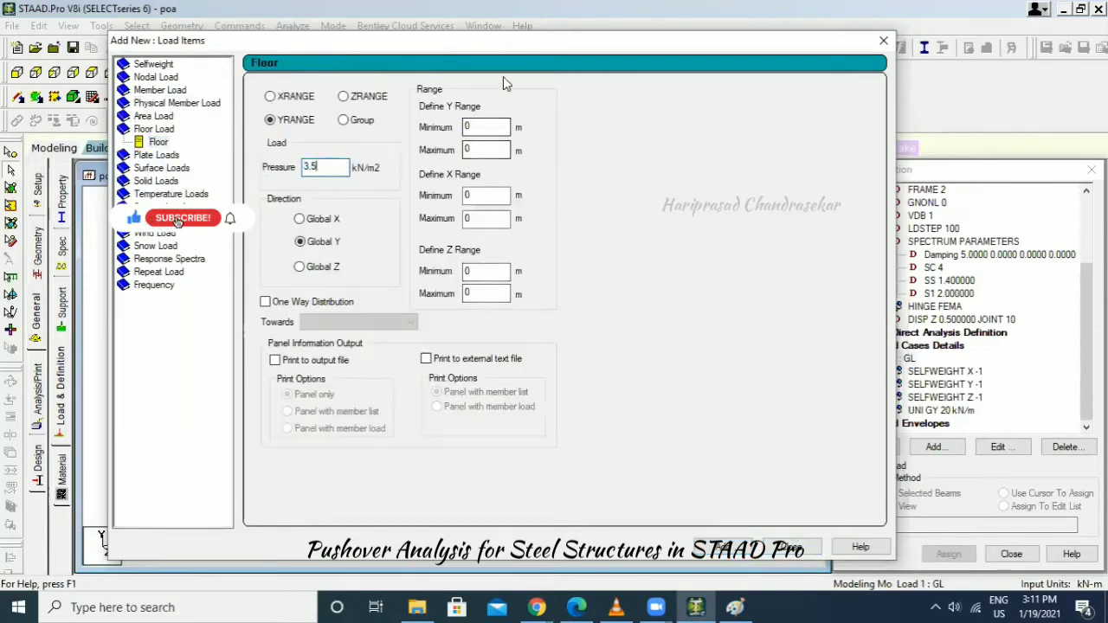
pyautogui.moveTo(706, 42); pyautogui.dragTo(1045, 65)
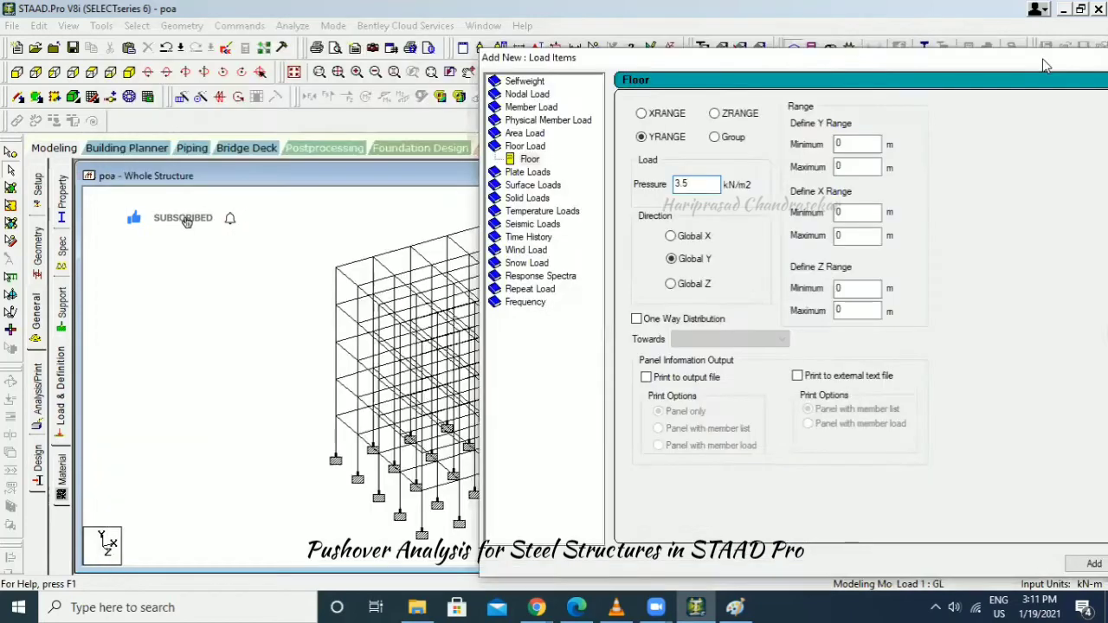
pyautogui.doubleClick(863, 169)
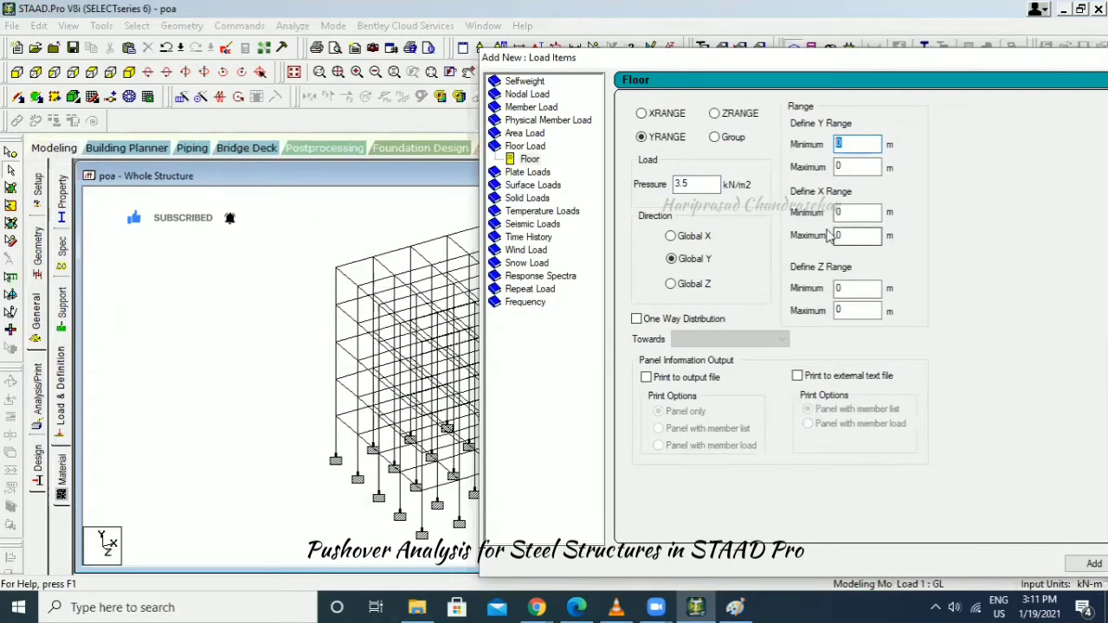
pyautogui.click(10, 152)
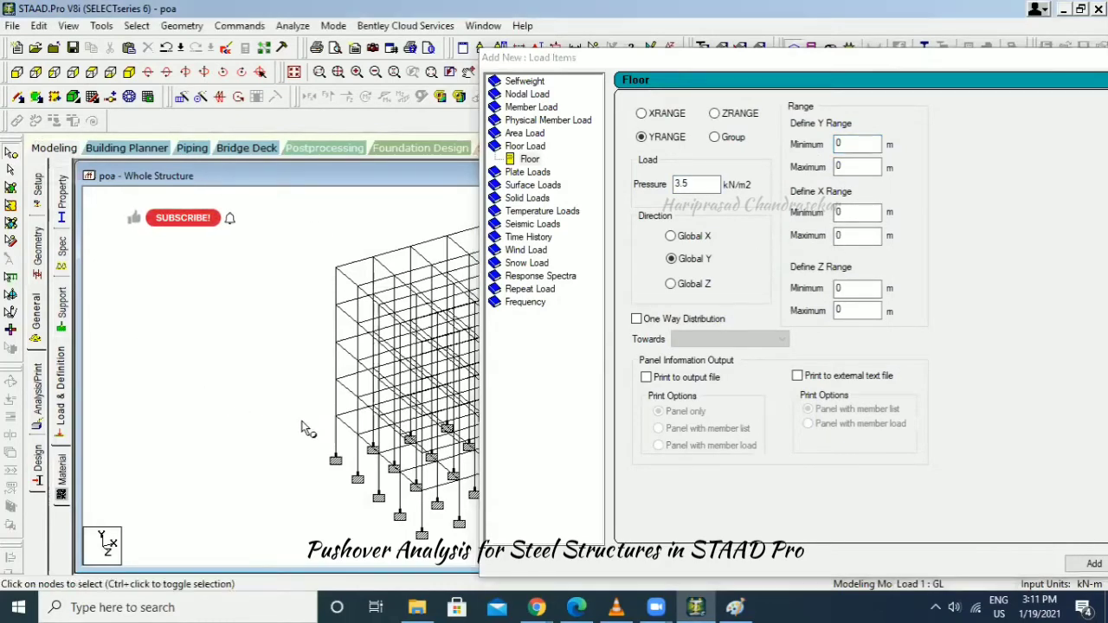
pyautogui.doubleClick(335, 416)
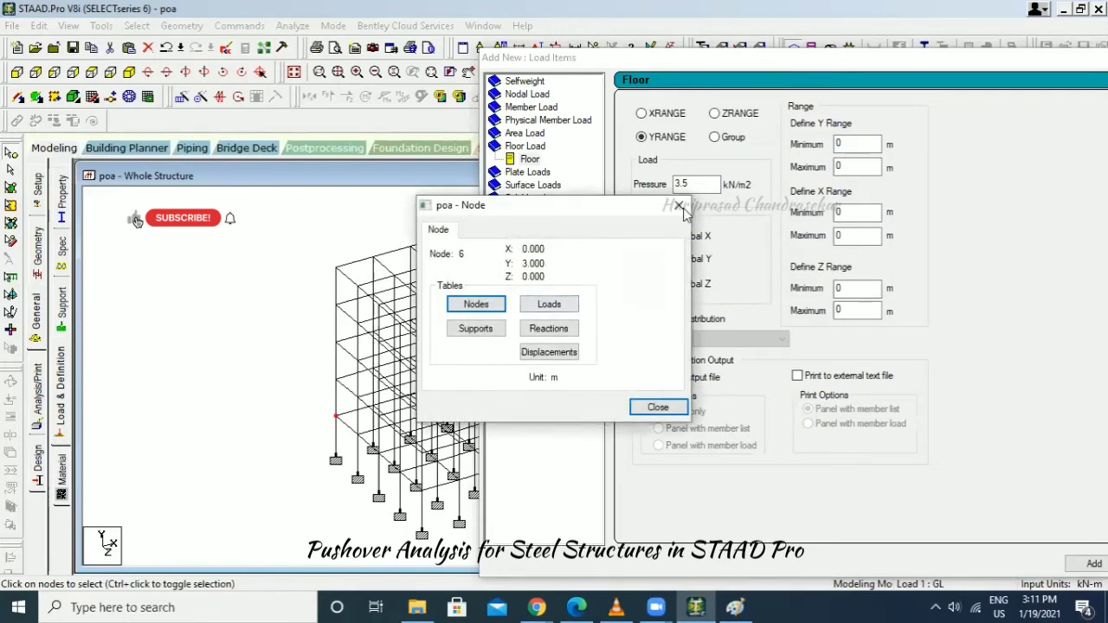
pyautogui.click(868, 146)
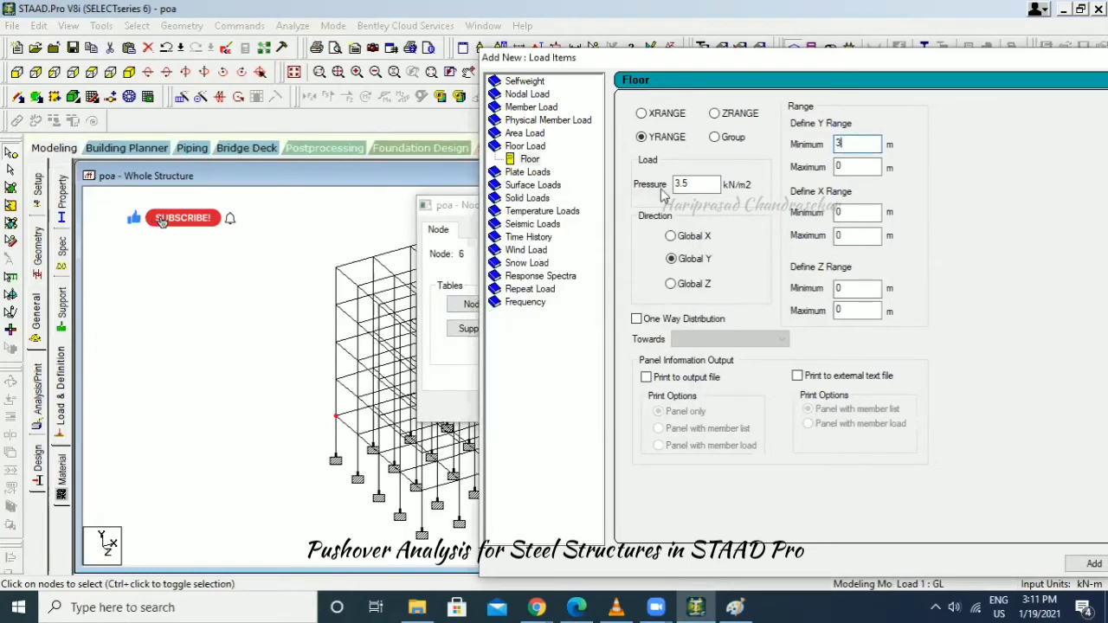
pyautogui.moveTo(450, 205); pyautogui.dragTo(151, 168)
pyautogui.click(392, 170)
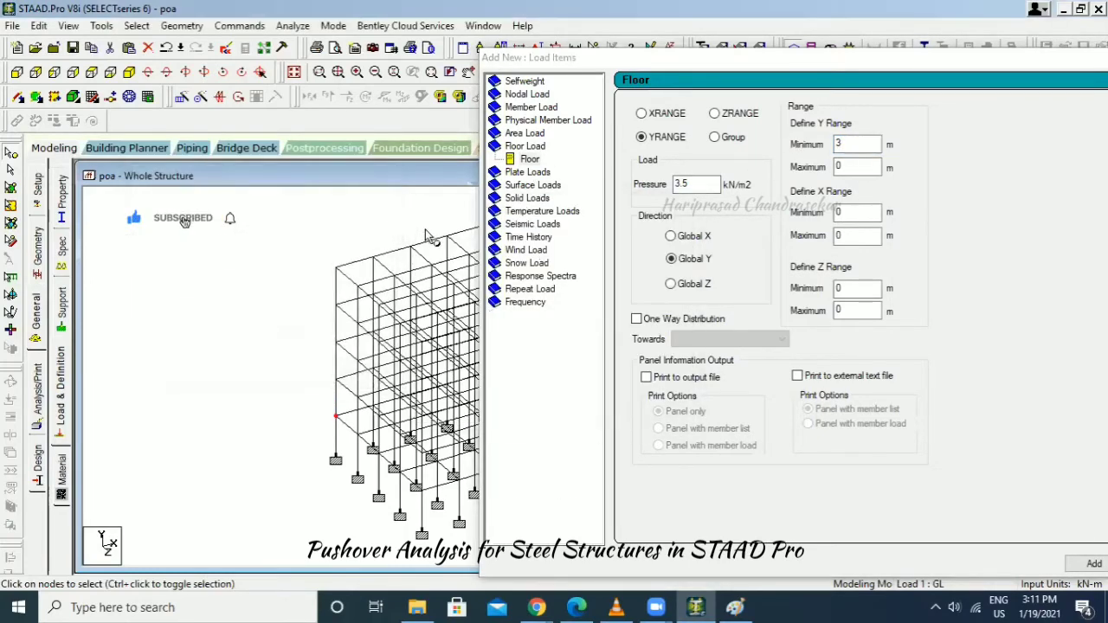
pyautogui.doubleClick(386, 288)
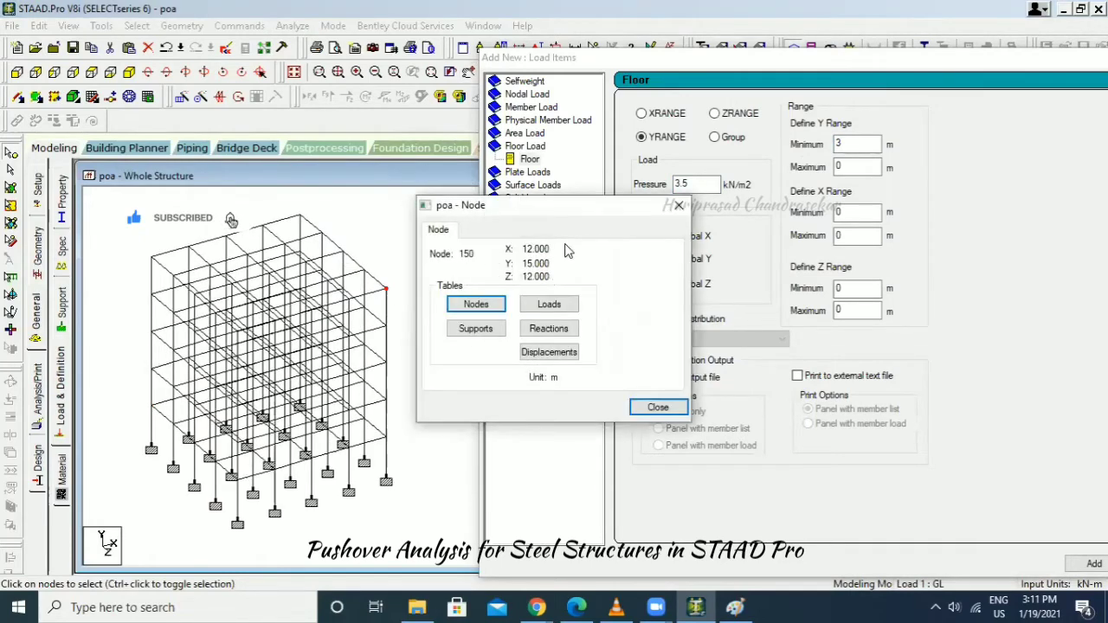
pyautogui.click(680, 206)
# Set floor load ranges Y 3–15, X and Z 0–12, and add it.
pyautogui.doubleClick(838, 166)
pyautogui.write('15')
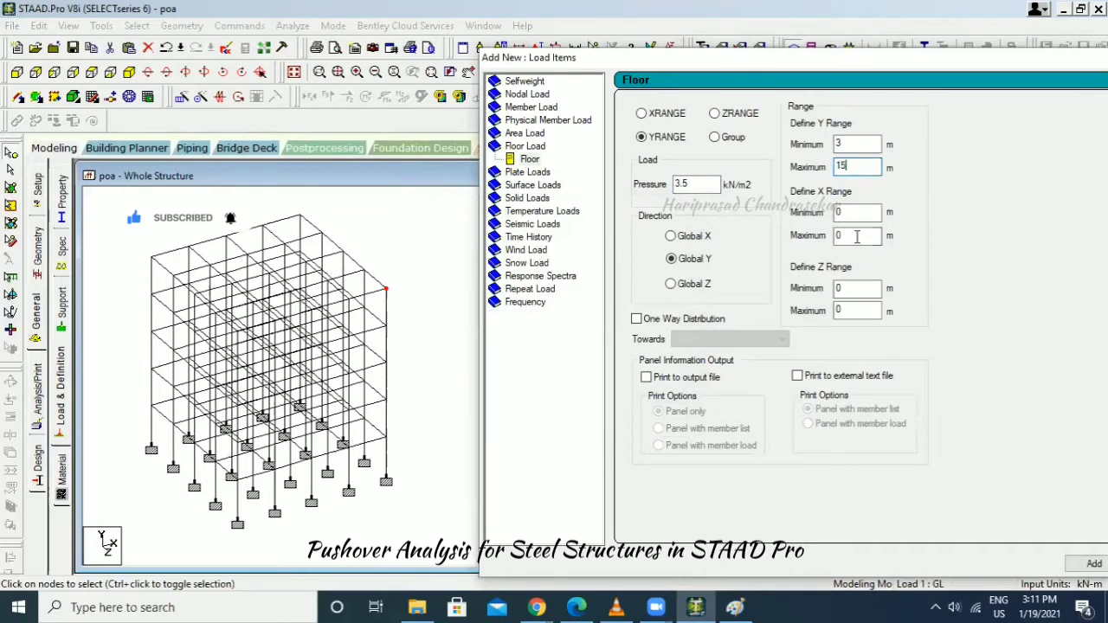
pyautogui.write('2')
pyautogui.doubleClick(866, 310)
pyautogui.write('12')
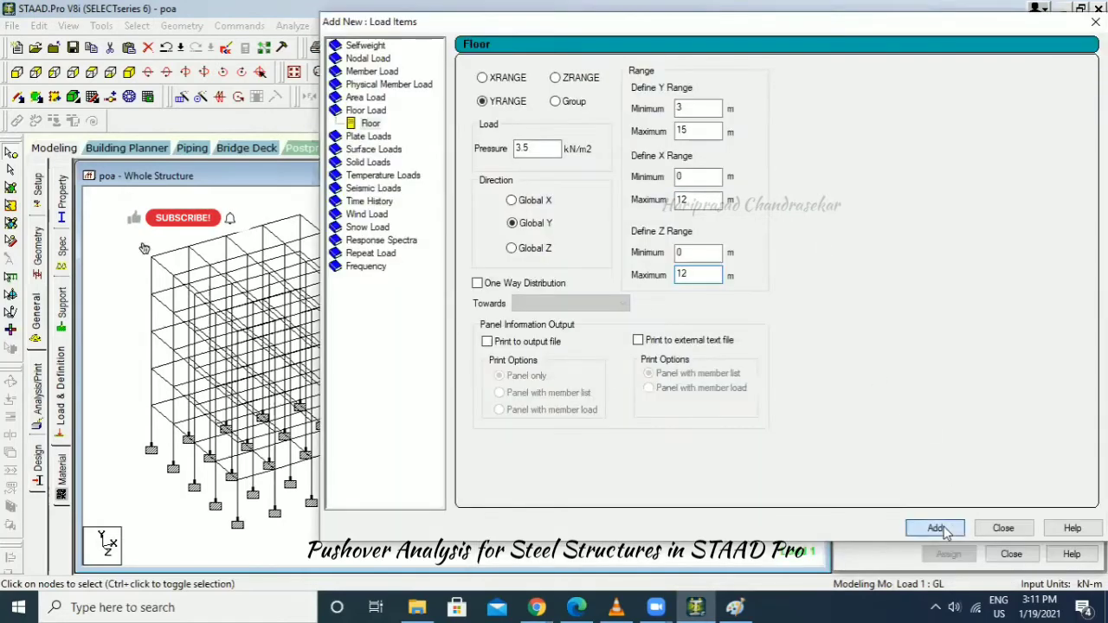
pyautogui.click(937, 528)
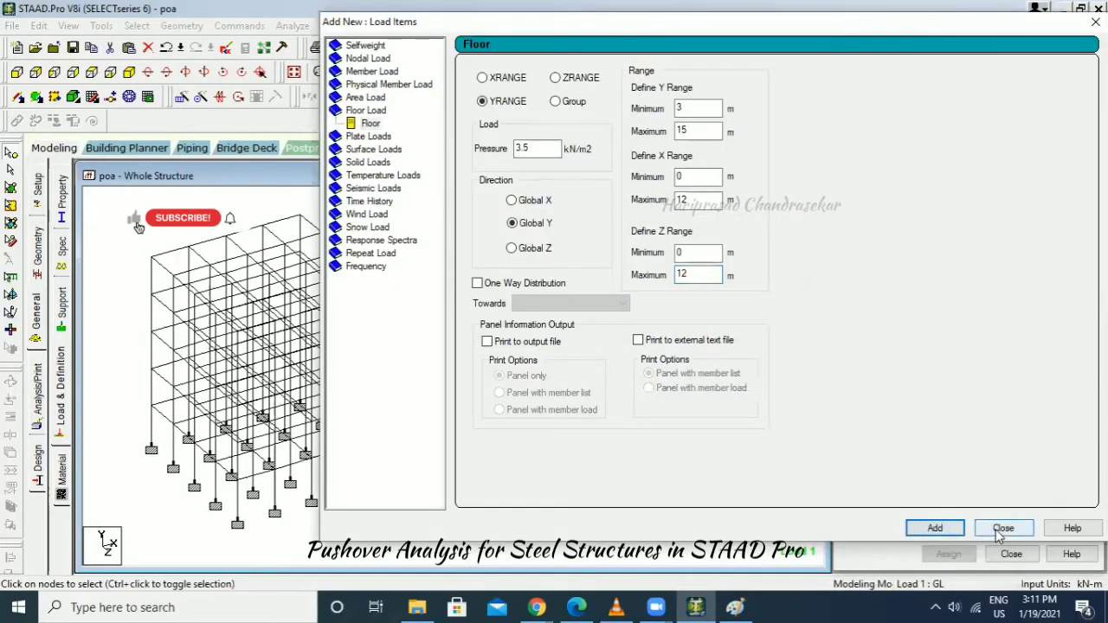
pyautogui.click(1003, 528)
pyautogui.click(961, 398)
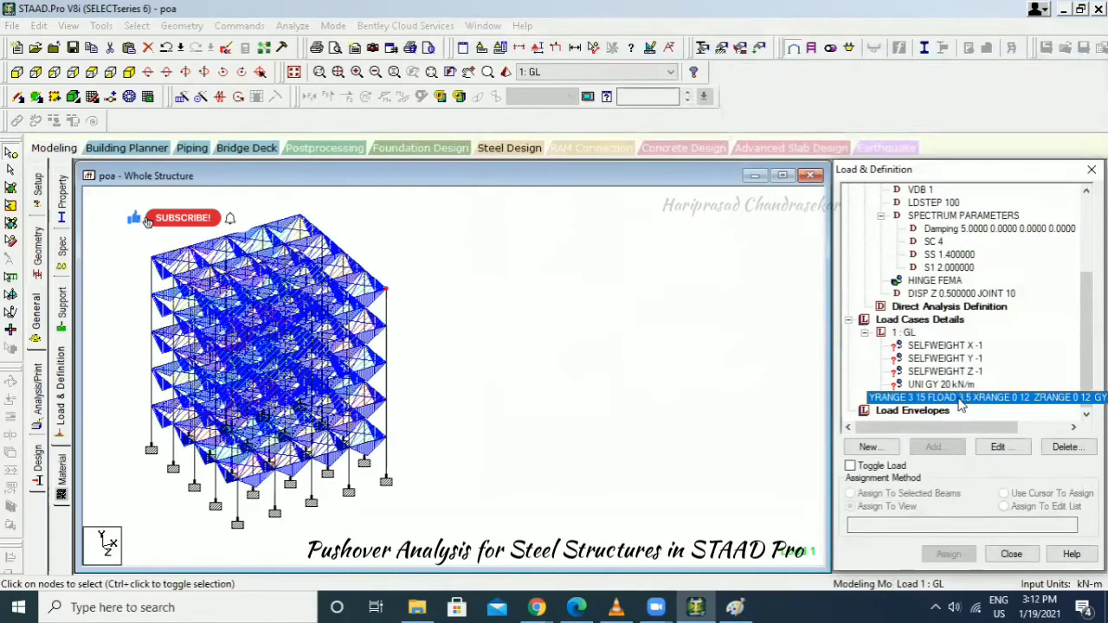
# Change the floor load pressure to -3.5 kN/m².
pyautogui.click(999, 447)
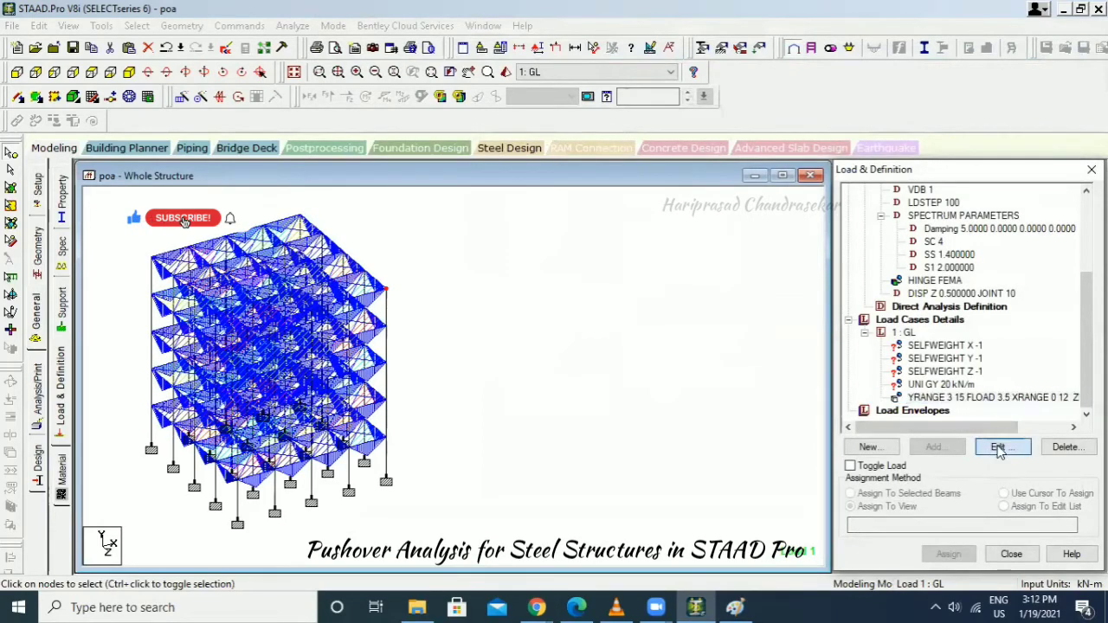
pyautogui.click(450, 187)
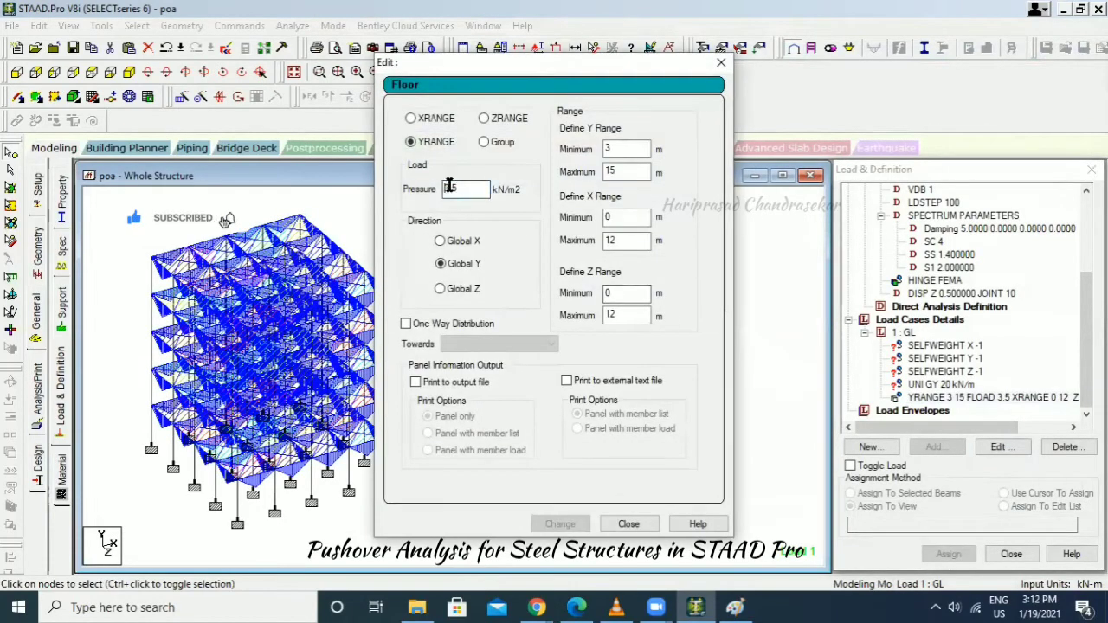
pyautogui.write('-')
pyautogui.click(561, 523)
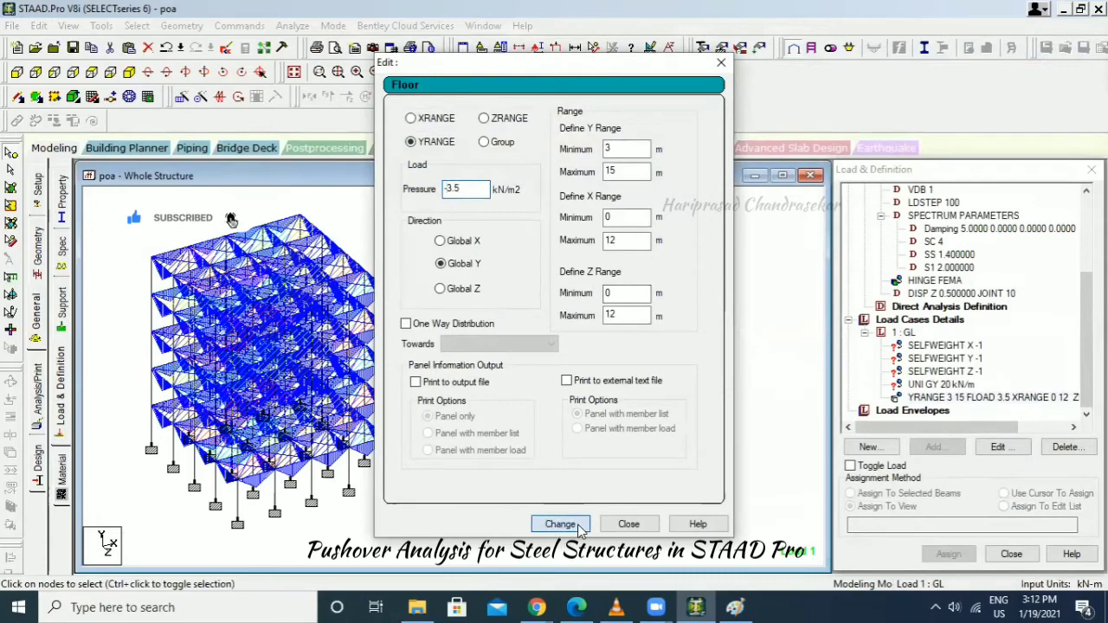
pyautogui.click(629, 523)
# Assign the X, Y and Z selfweight items to the whole structure.
pyautogui.click(937, 346)
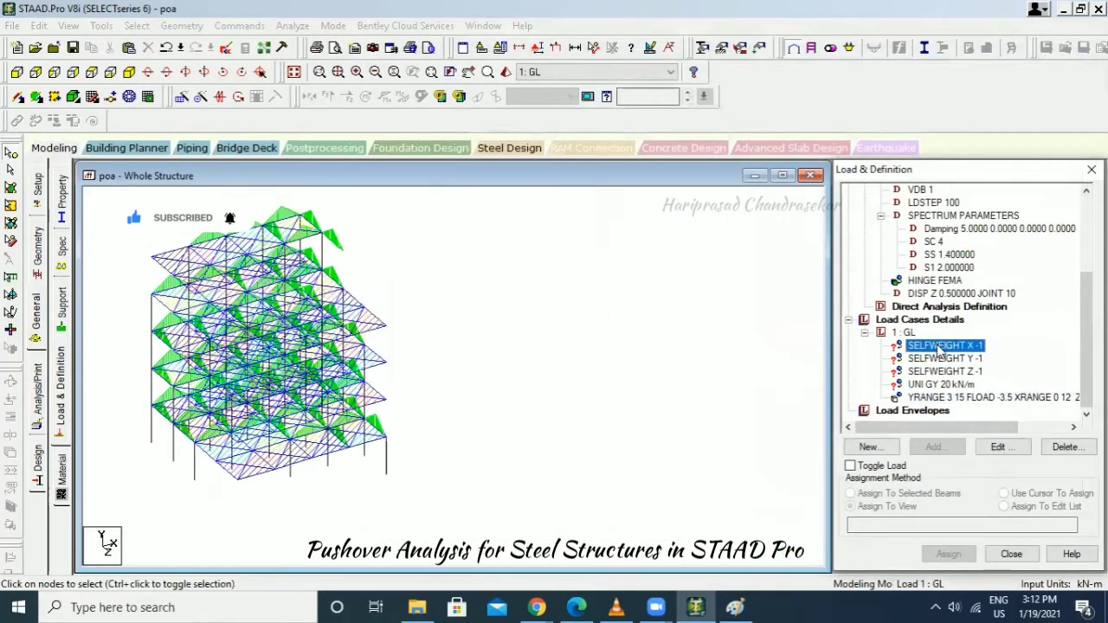
pyautogui.click(949, 554)
pyautogui.click(992, 407)
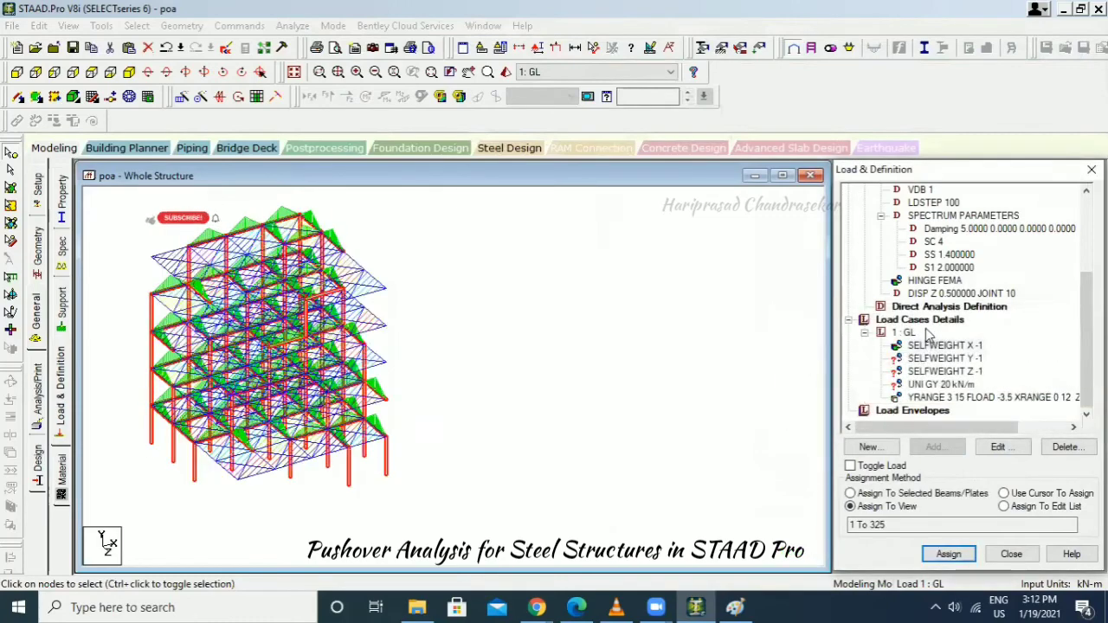
pyautogui.click(936, 357)
pyautogui.click(949, 554)
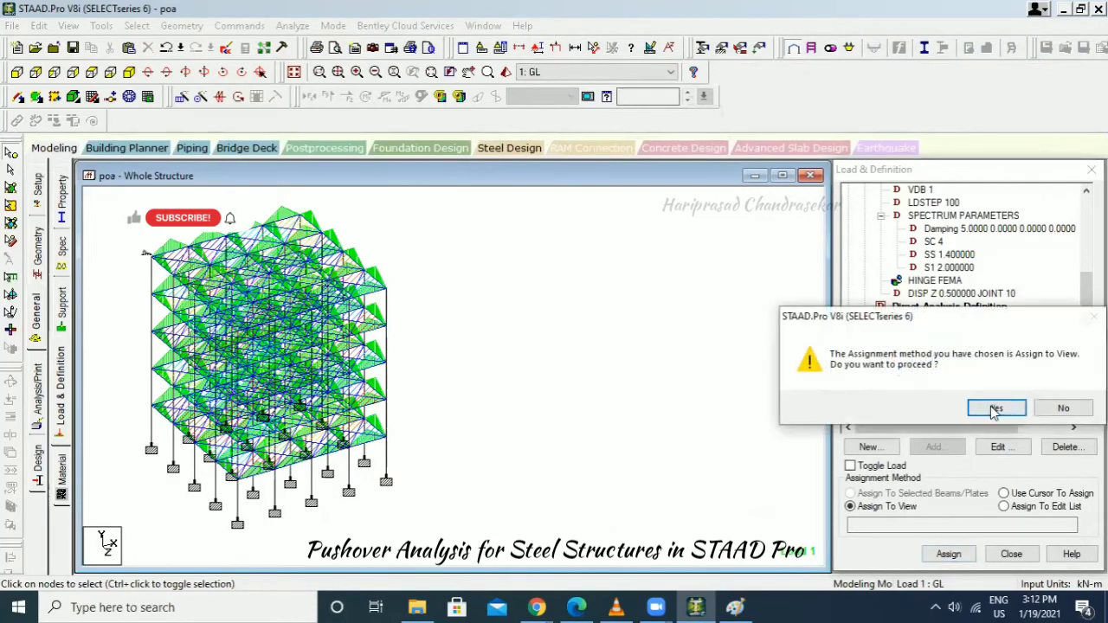
pyautogui.click(992, 409)
pyautogui.click(937, 371)
pyautogui.click(949, 554)
pyautogui.click(989, 407)
# Select the UNI GY 20 kN/m load item in the load panel.
pyautogui.click(940, 383)
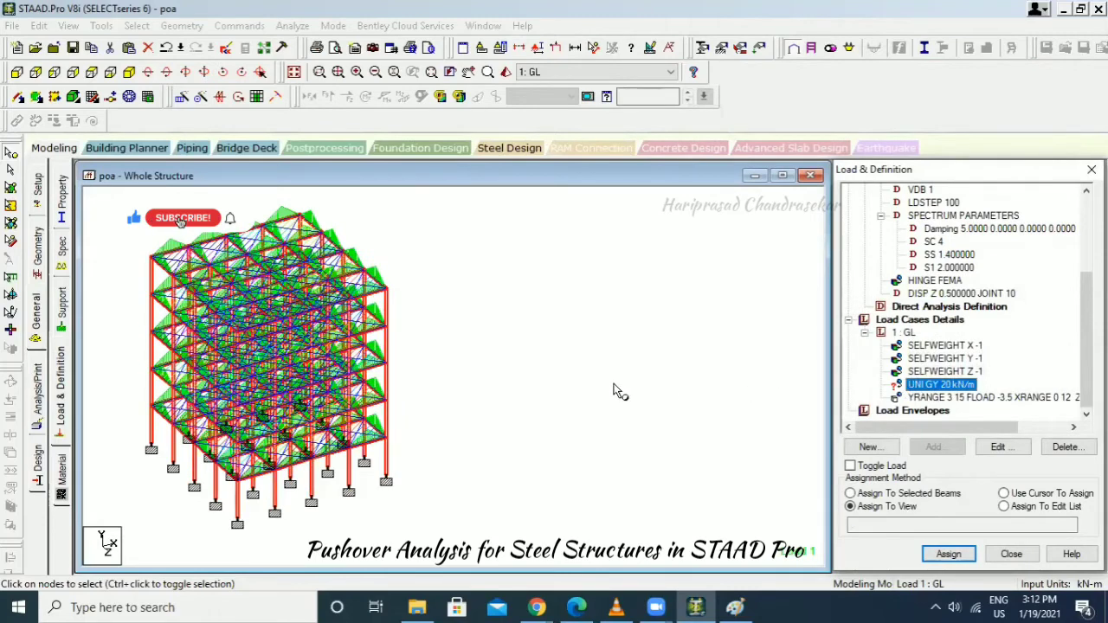
pyautogui.click(488, 301)
pyautogui.click(940, 383)
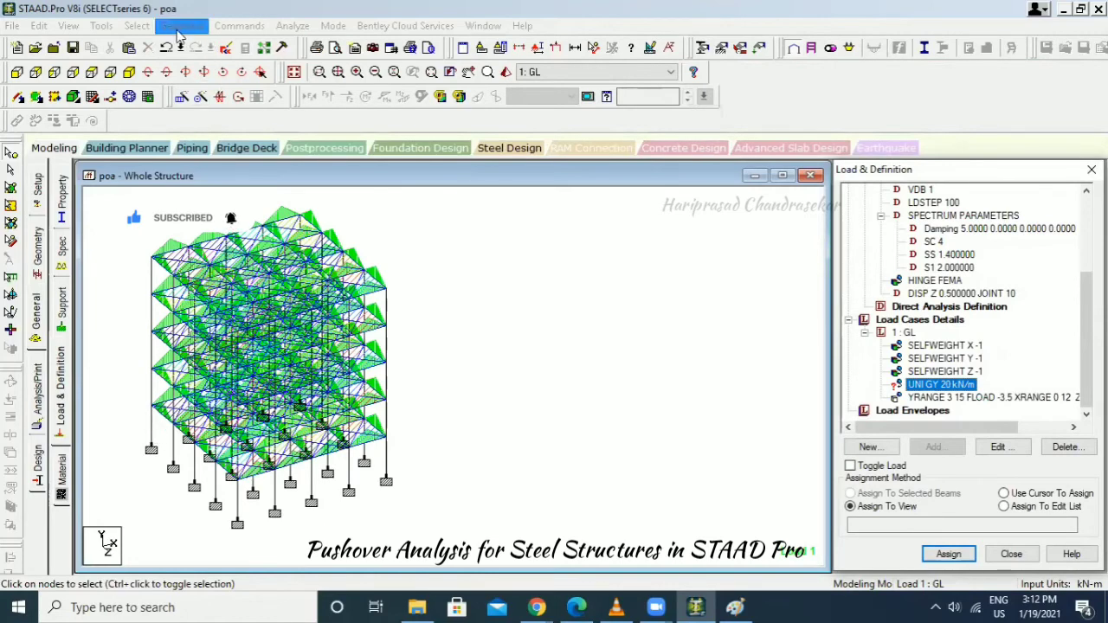
# Assign the UNI GY load to all beams parallel to X and Z.
pyautogui.click(137, 25)
pyautogui.moveTo(260, 317)
pyautogui.click(337, 322)
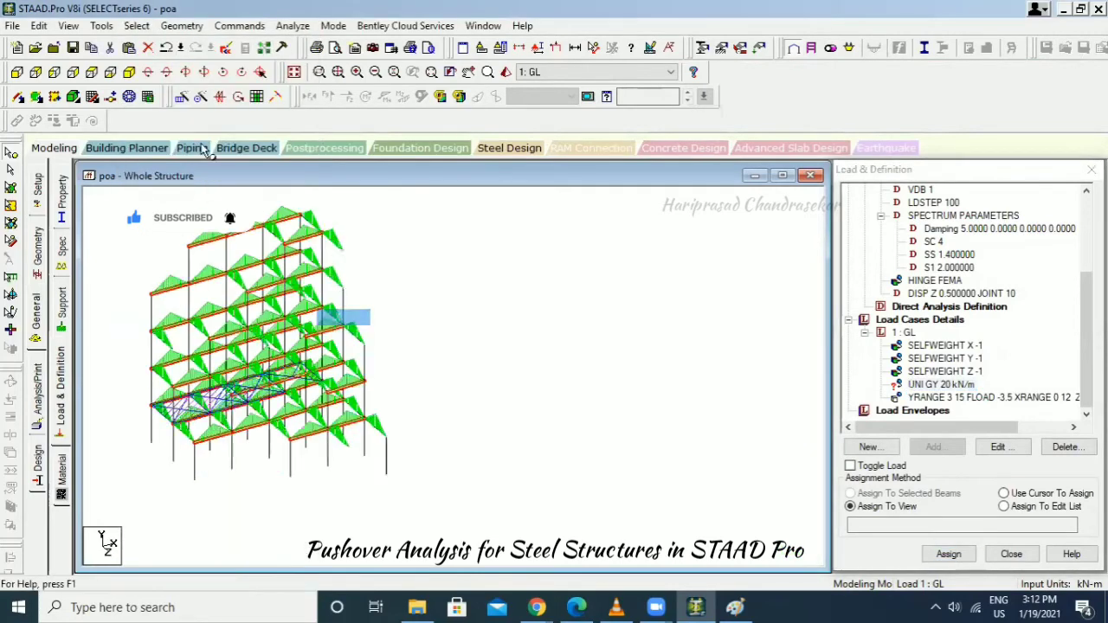
pyautogui.click(137, 25)
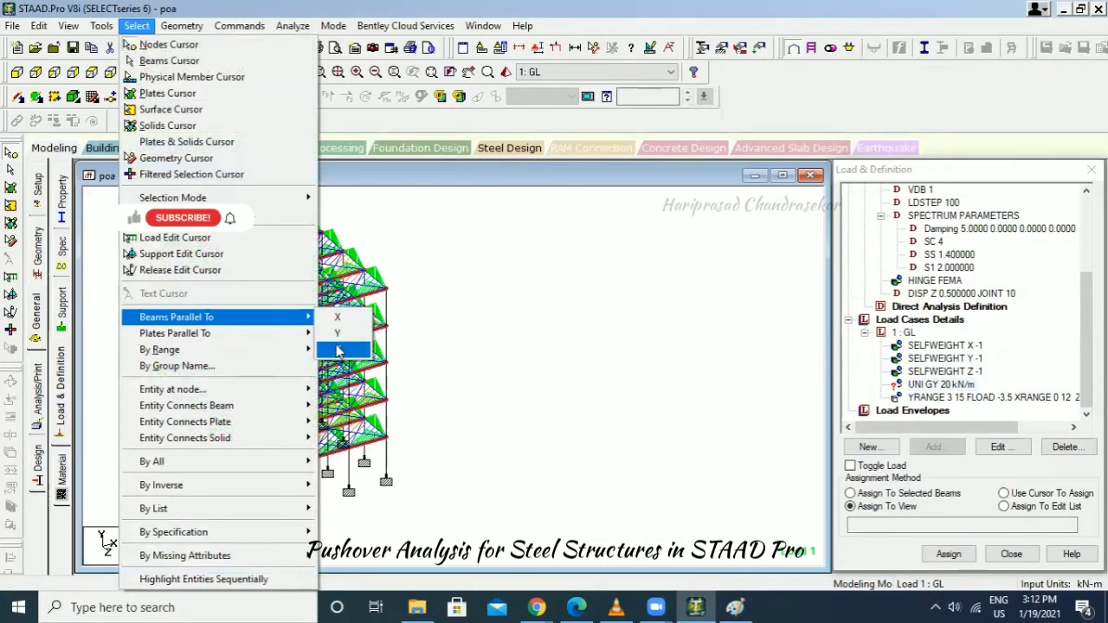
pyautogui.click(339, 351)
pyautogui.click(850, 493)
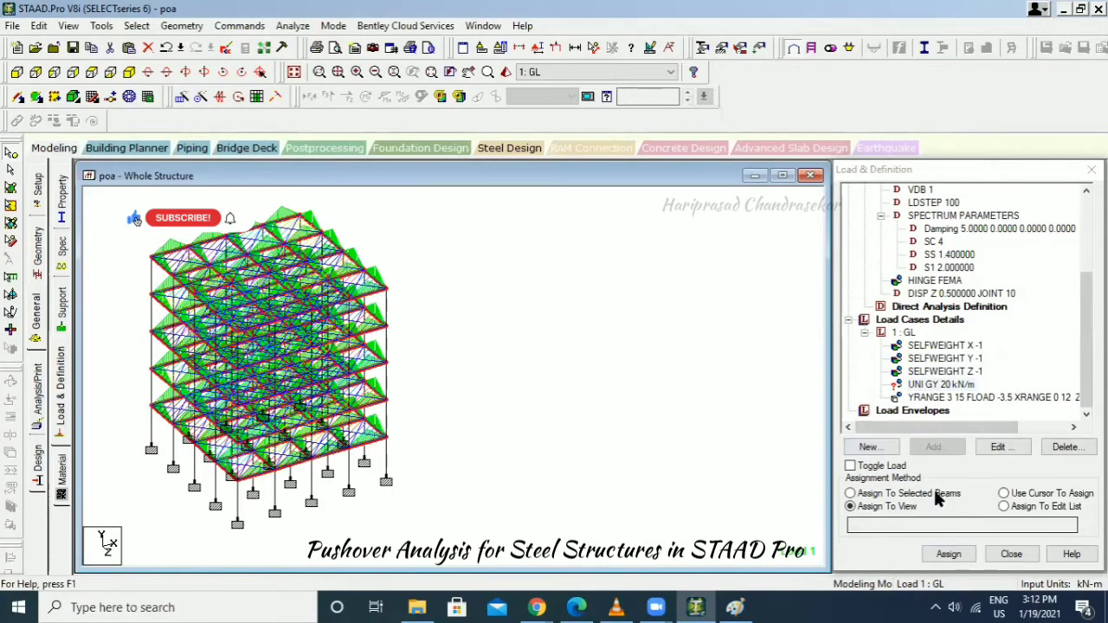
pyautogui.click(948, 554)
pyautogui.click(997, 410)
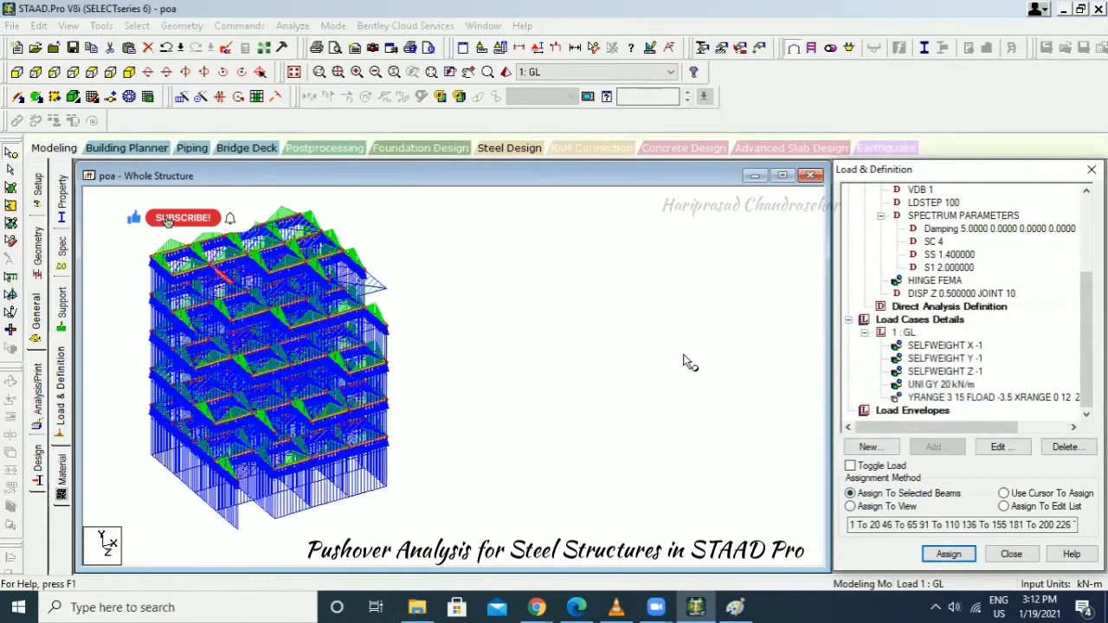
# Change the uniform load W1 to -20 kN/m.
pyautogui.click(1017, 446)
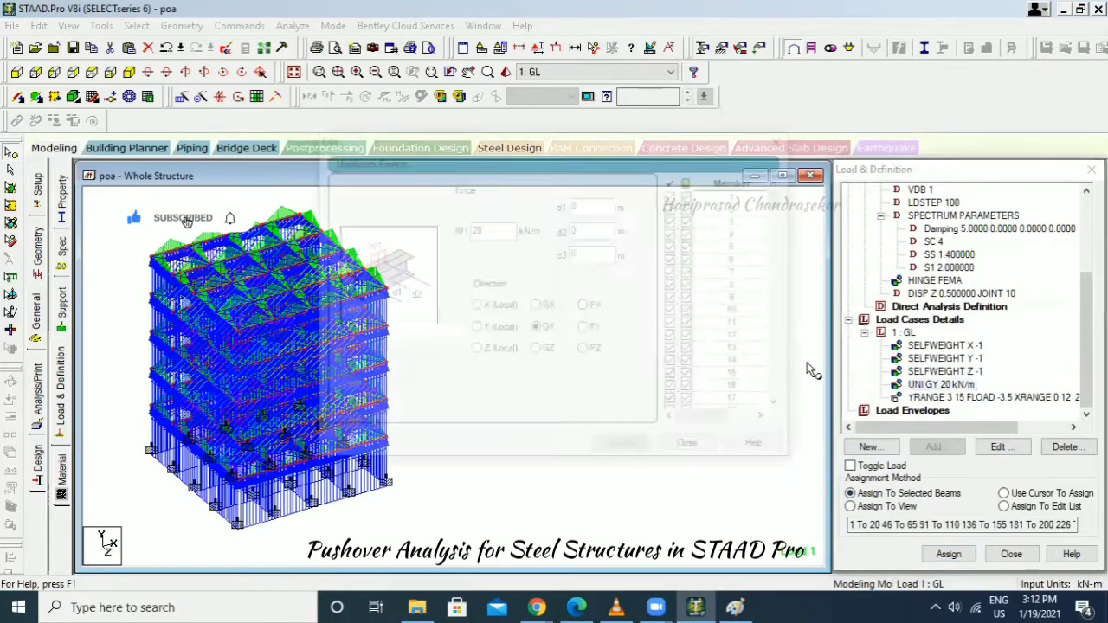
pyautogui.click(474, 229)
pyautogui.write('-')
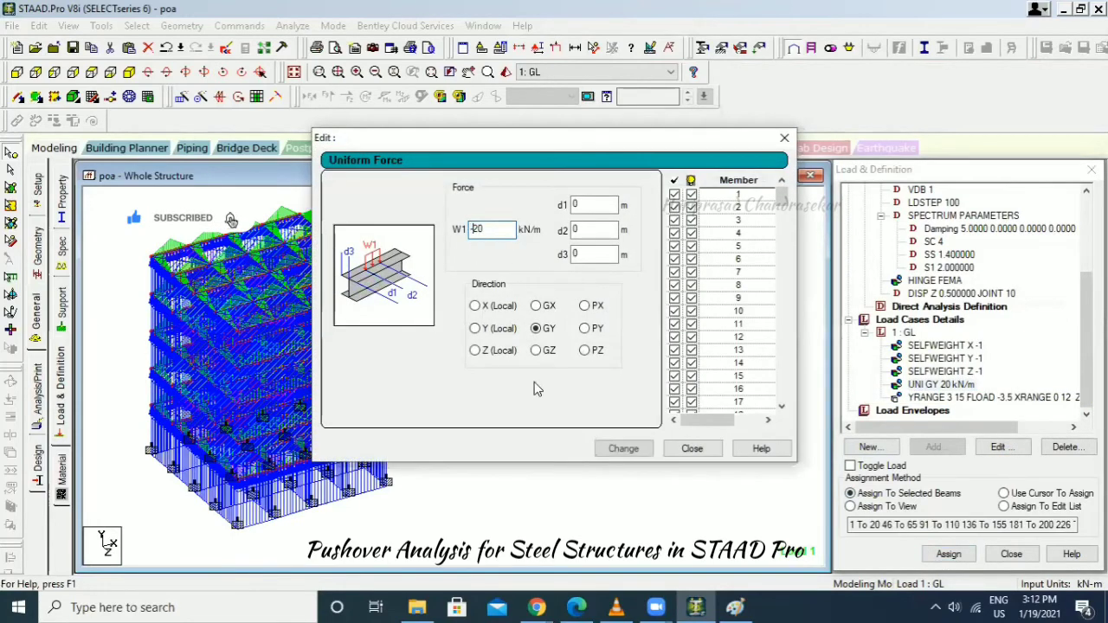
pyautogui.click(622, 448)
pyautogui.click(693, 448)
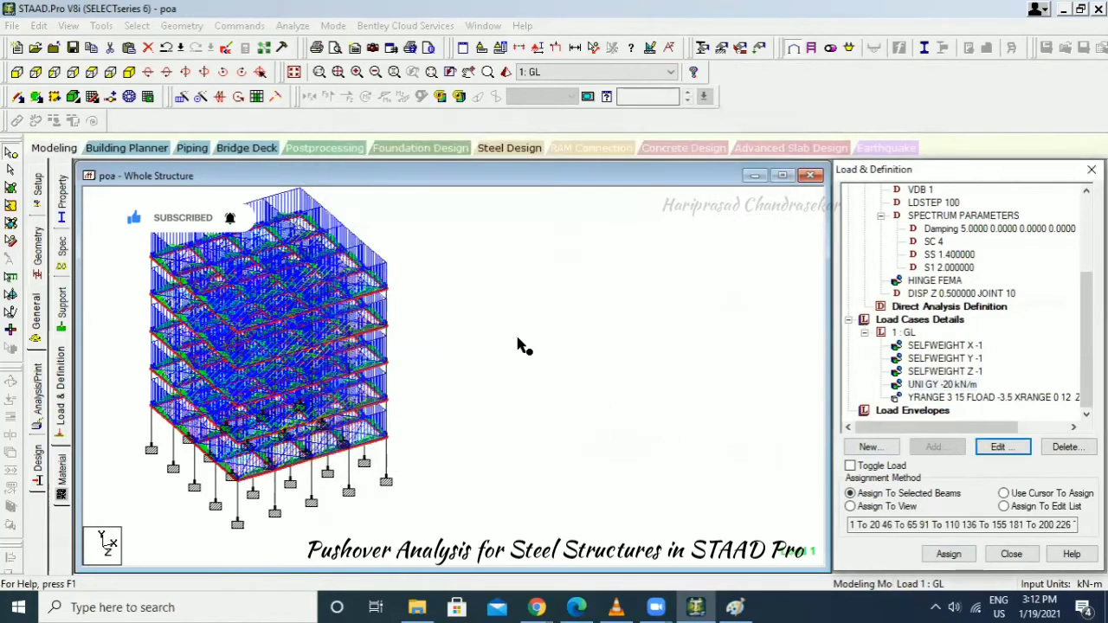
# Add a PERFORM PUSHOVER ANALYSIS command after load case GL.
pyautogui.click(905, 332)
pyautogui.click(36, 393)
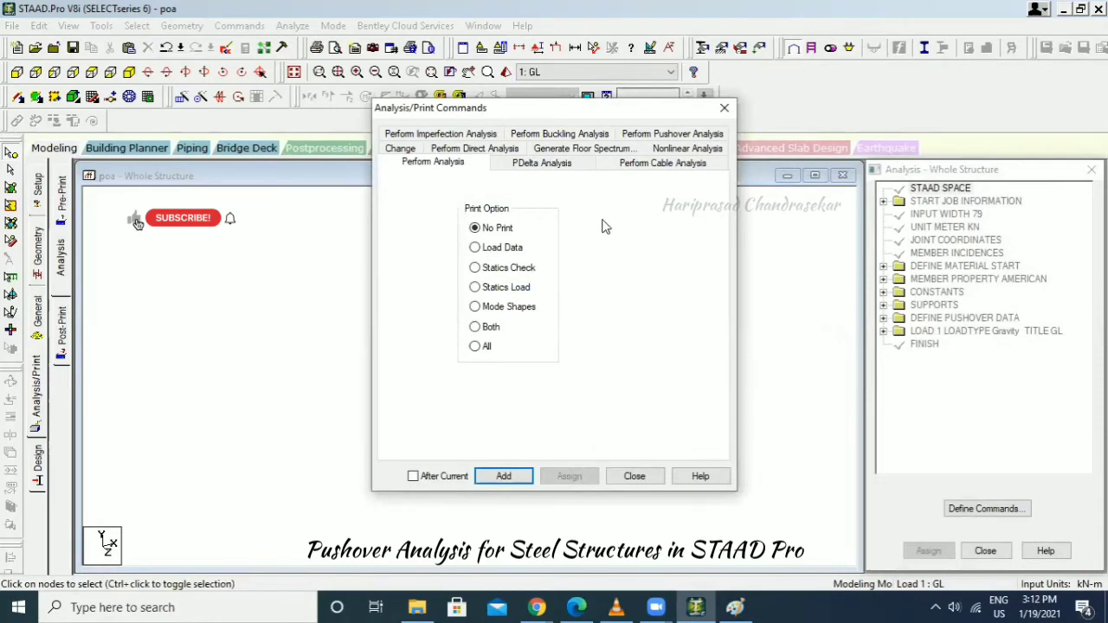
pyautogui.click(665, 135)
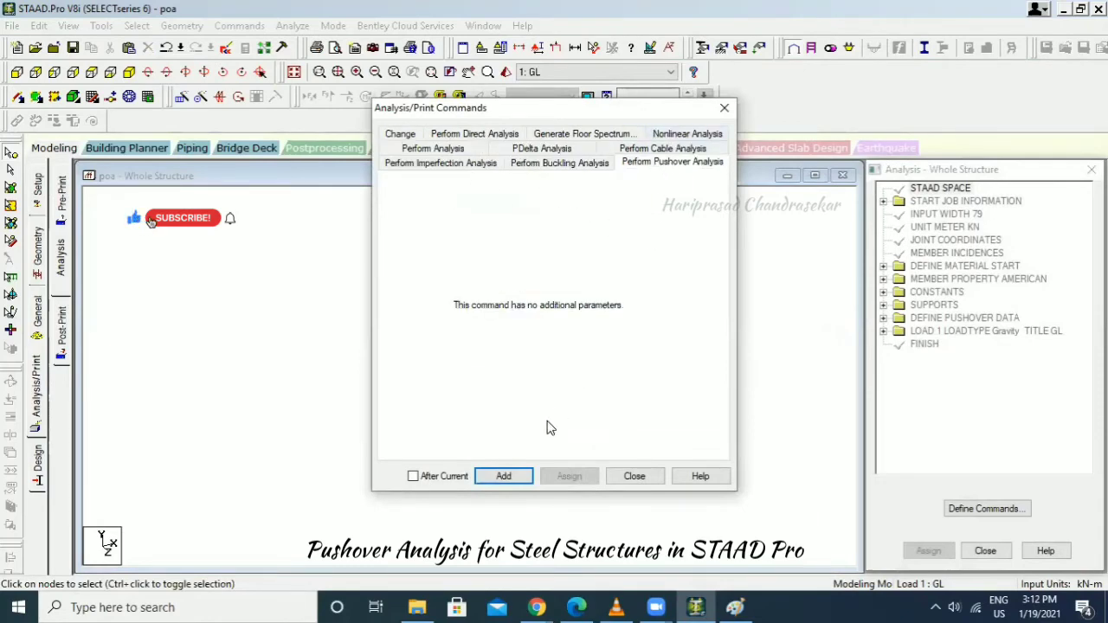
pyautogui.click(504, 476)
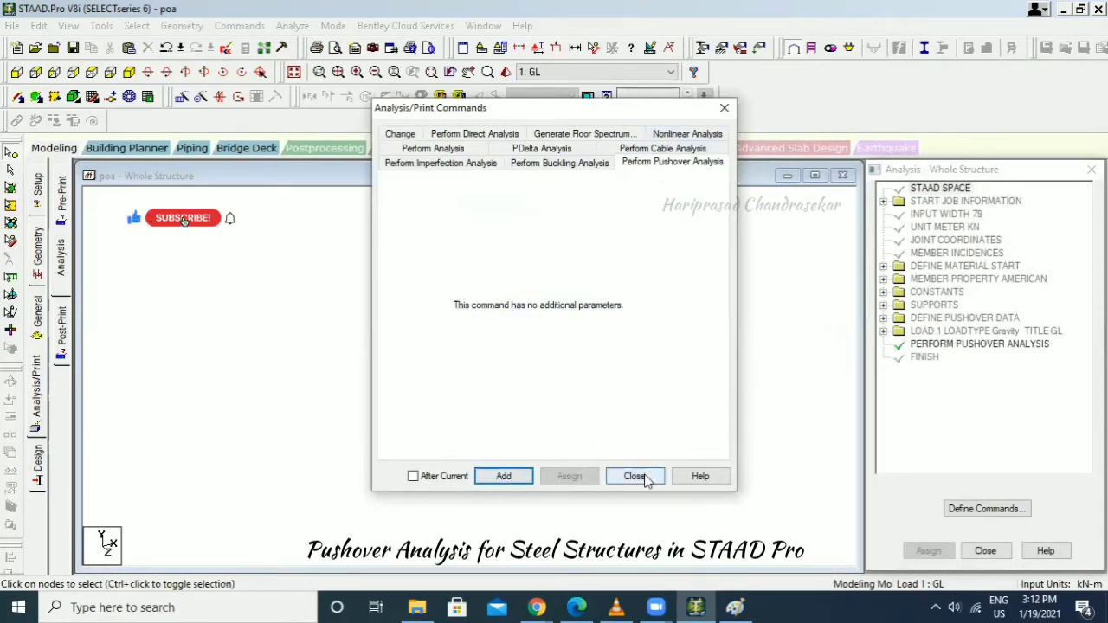
pyautogui.click(635, 476)
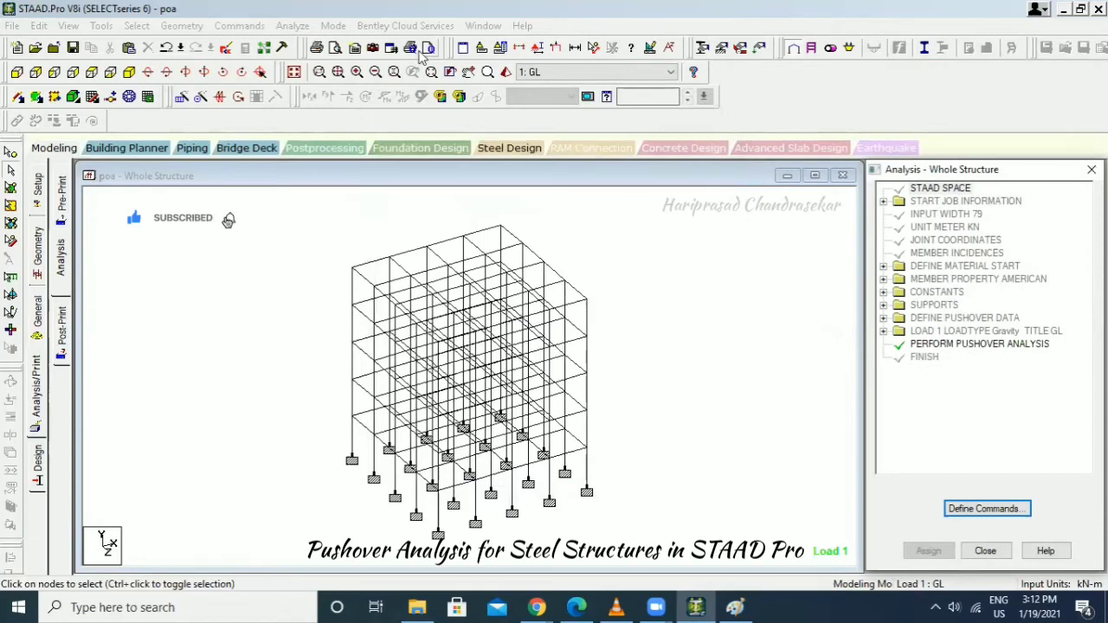
# Save the model and run the analysis, which finishes with 0 errors and 8 warnings.
pyautogui.click(293, 25)
pyautogui.click(316, 39)
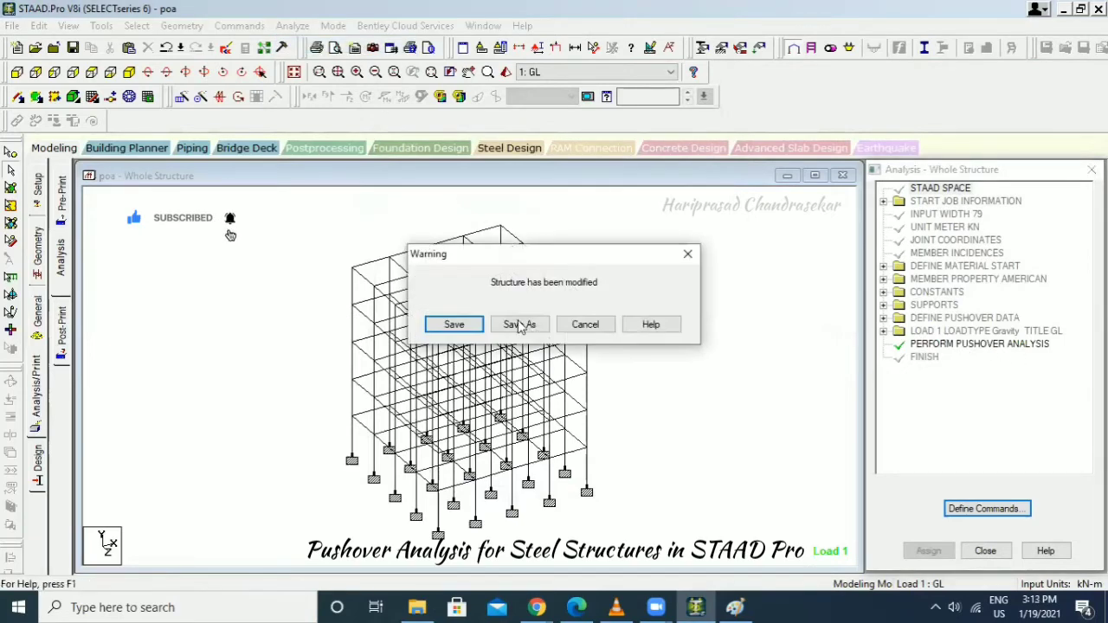
pyautogui.click(463, 325)
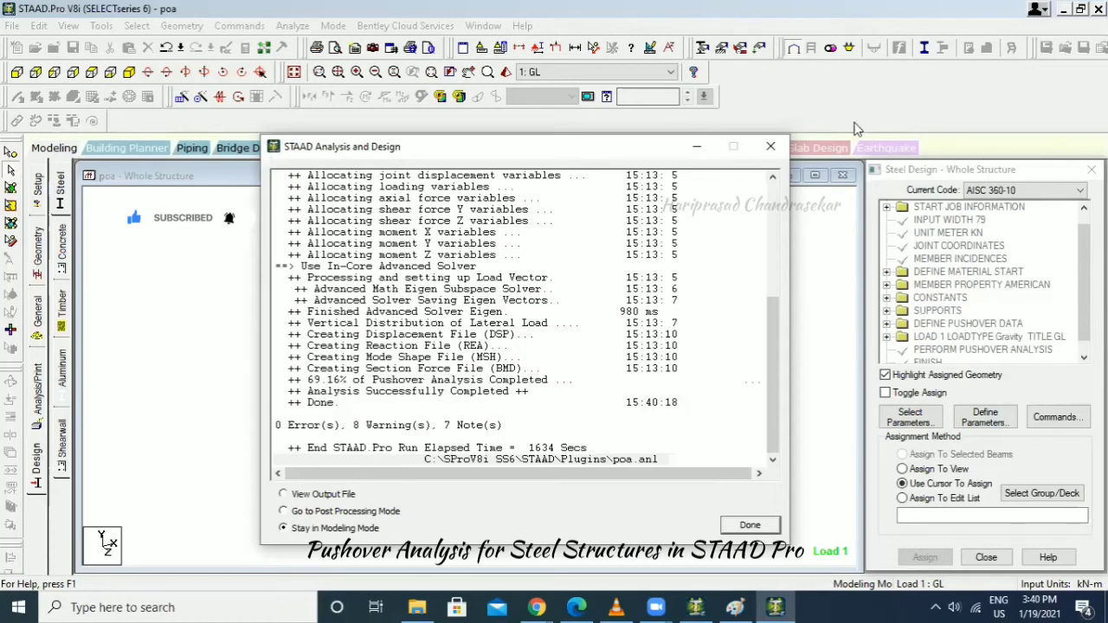
pyautogui.click(319, 495)
pyautogui.click(750, 526)
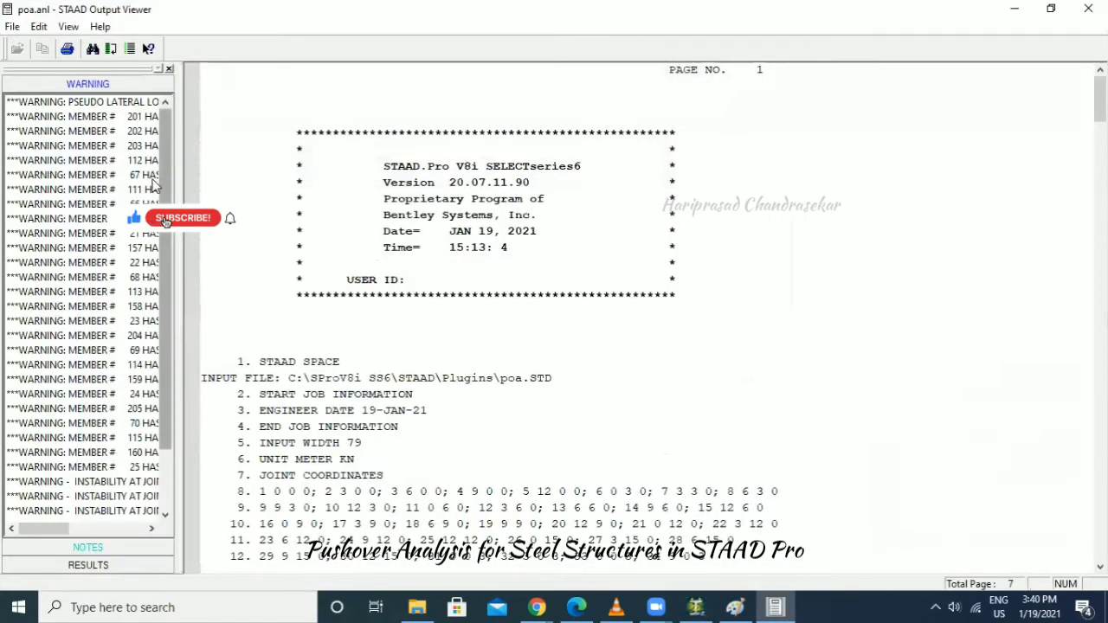
# Review the member 67 and 68 failure warnings, the joint 103 instability warning, and the weak spring note.
pyautogui.click(104, 176)
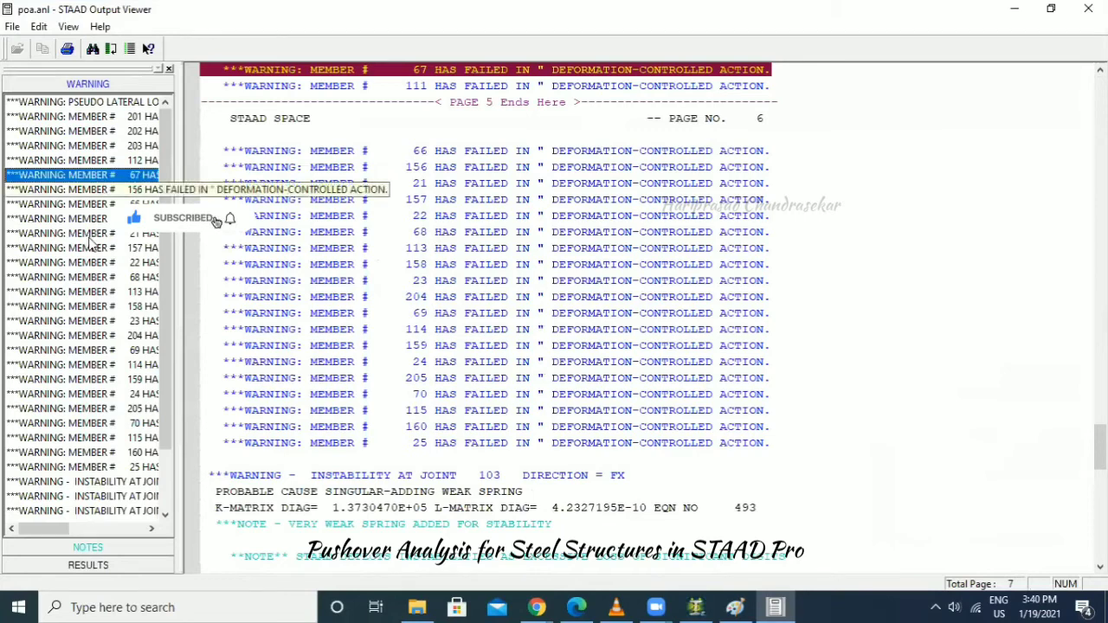
pyautogui.click(91, 277)
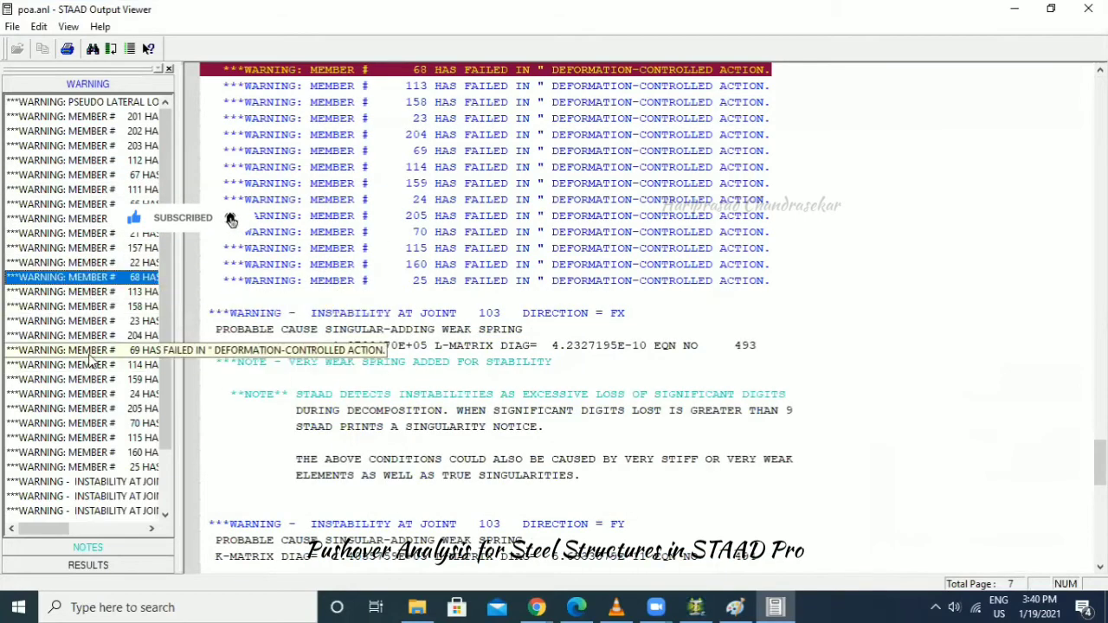
pyautogui.scroll(-2, 86, 364)
pyautogui.click(100, 413)
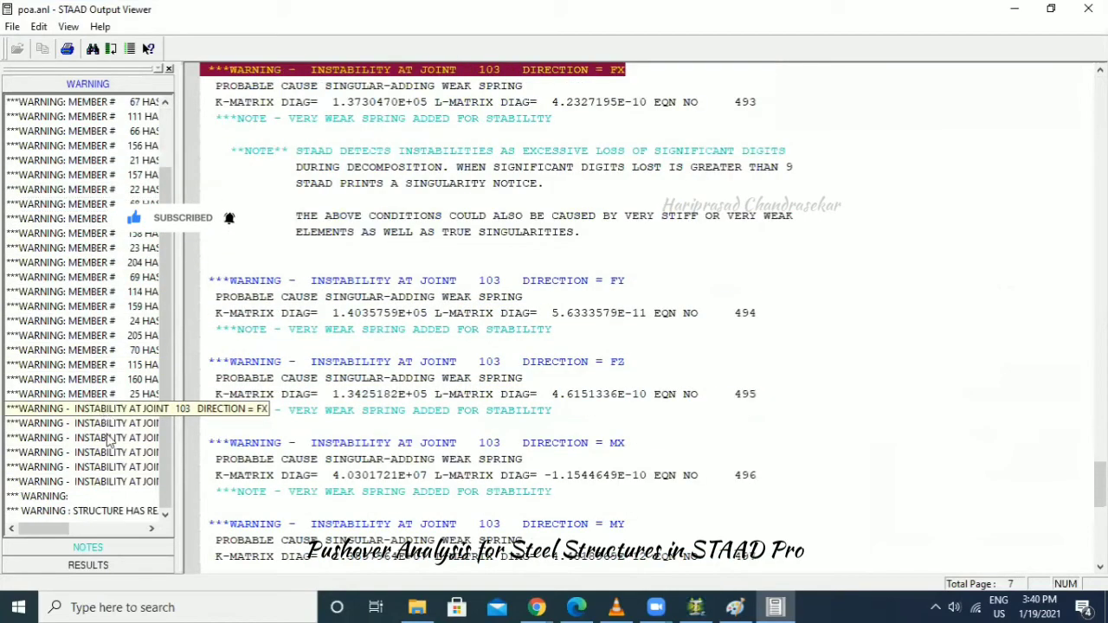
pyautogui.click(92, 547)
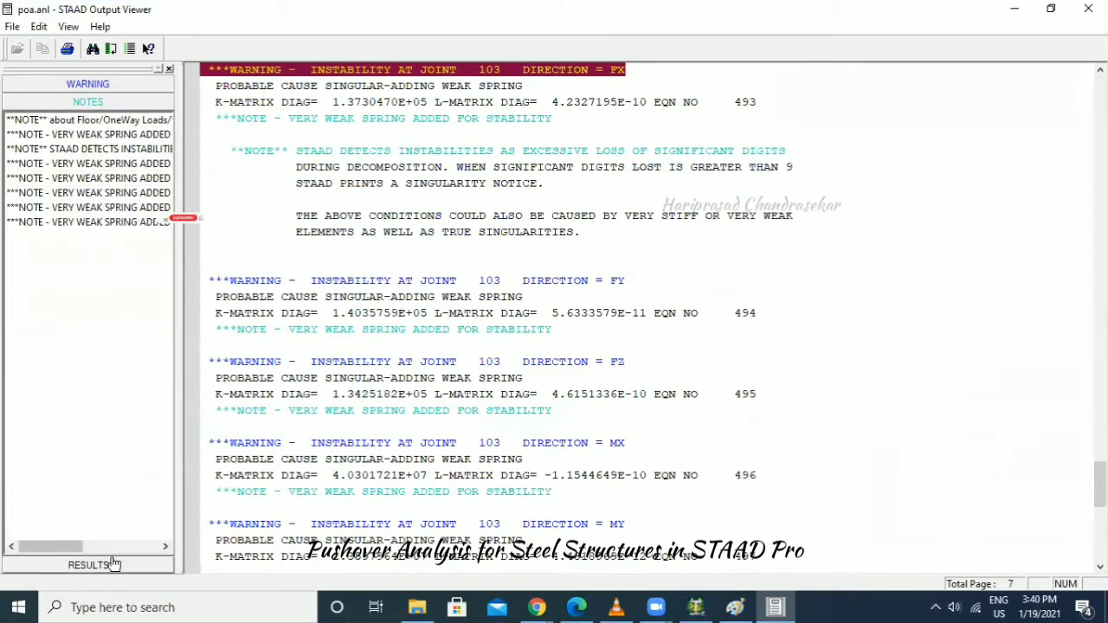
pyautogui.click(87, 179)
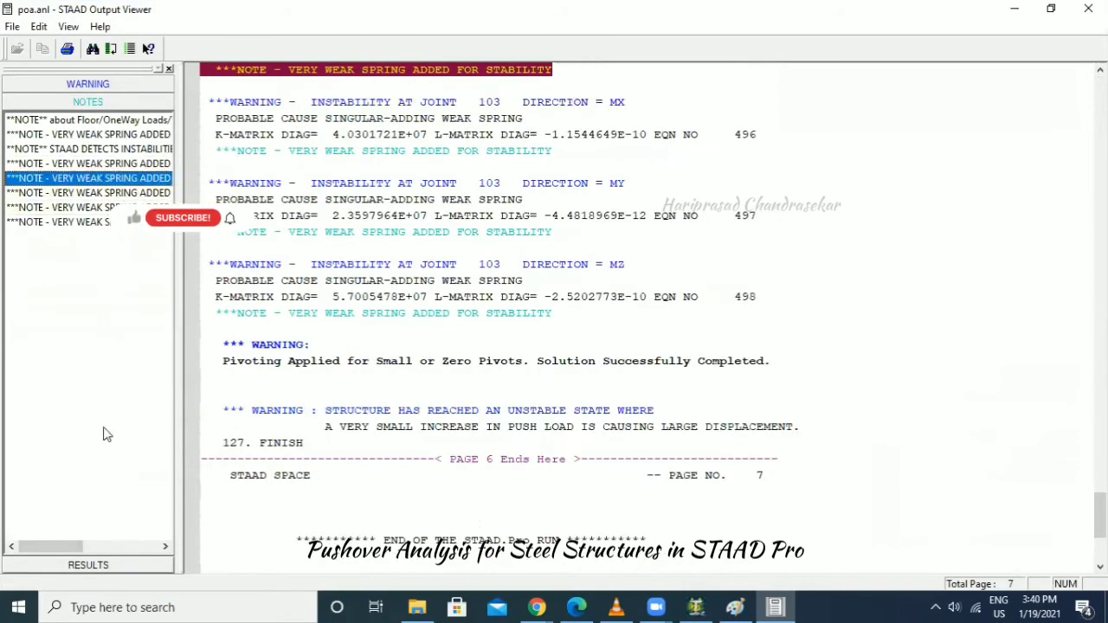
# Check the eigensolution frequencies and mass participation factors, then close the Output Viewer.
pyautogui.click(97, 566)
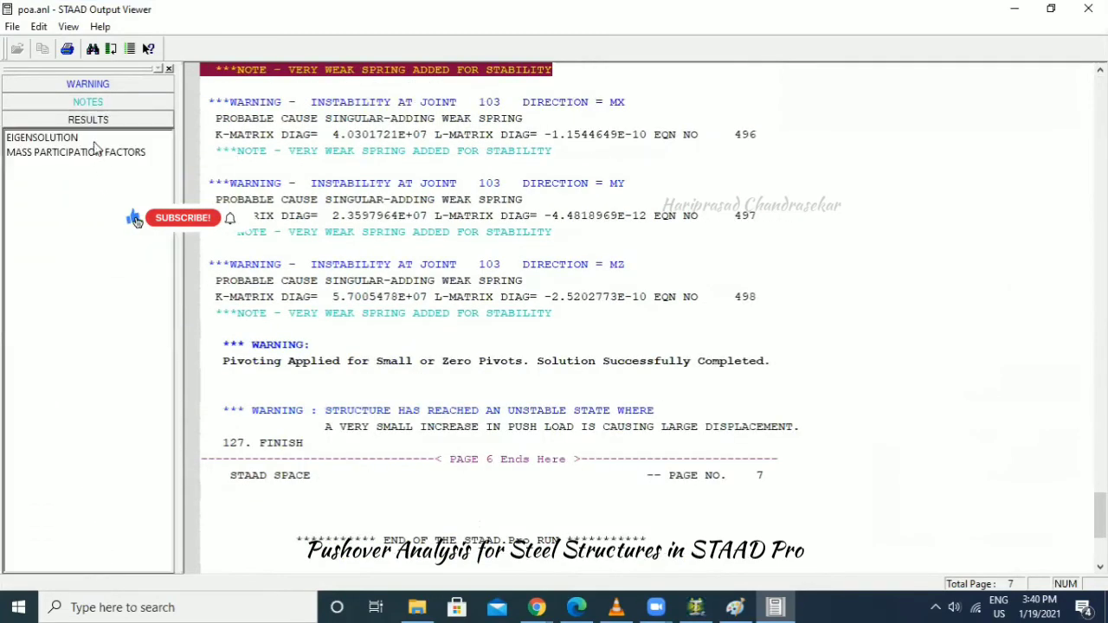
pyautogui.click(94, 140)
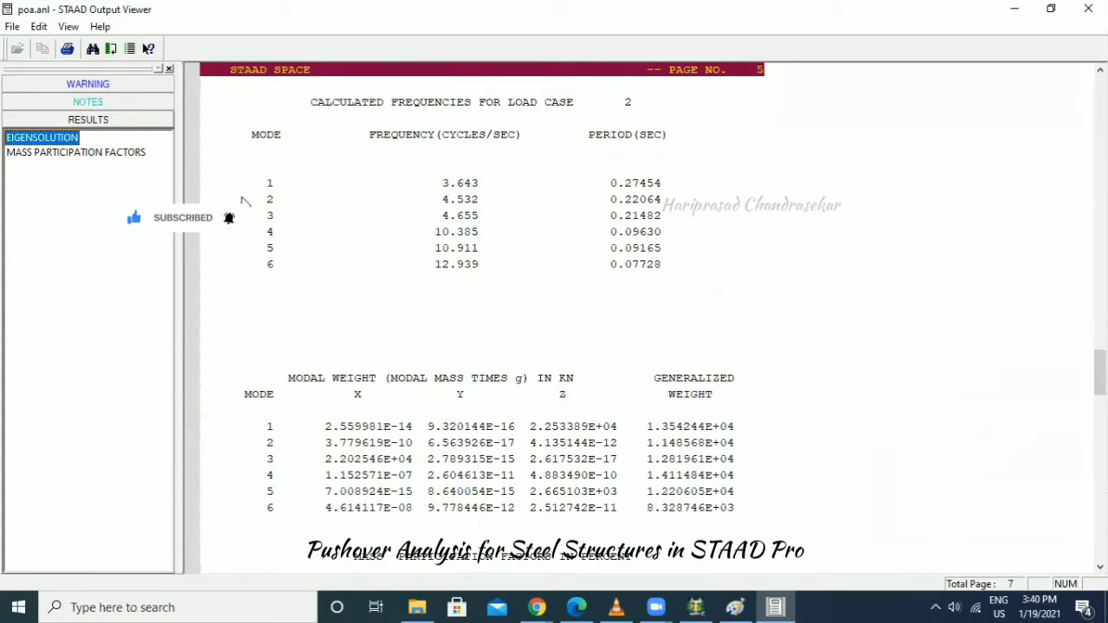
pyautogui.click(118, 154)
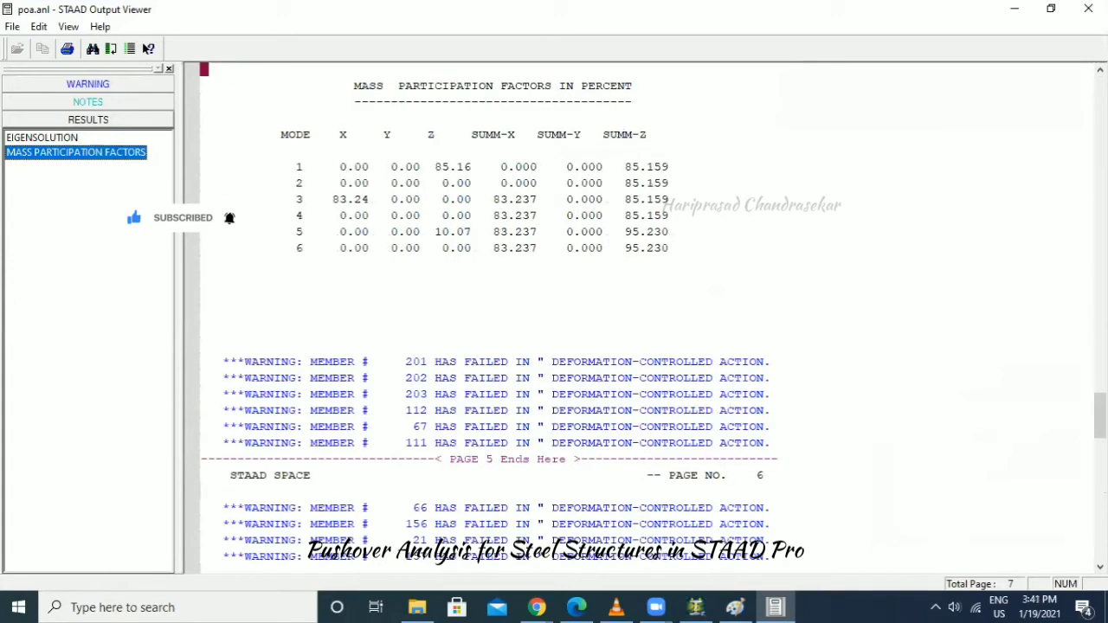
pyautogui.click(52, 139)
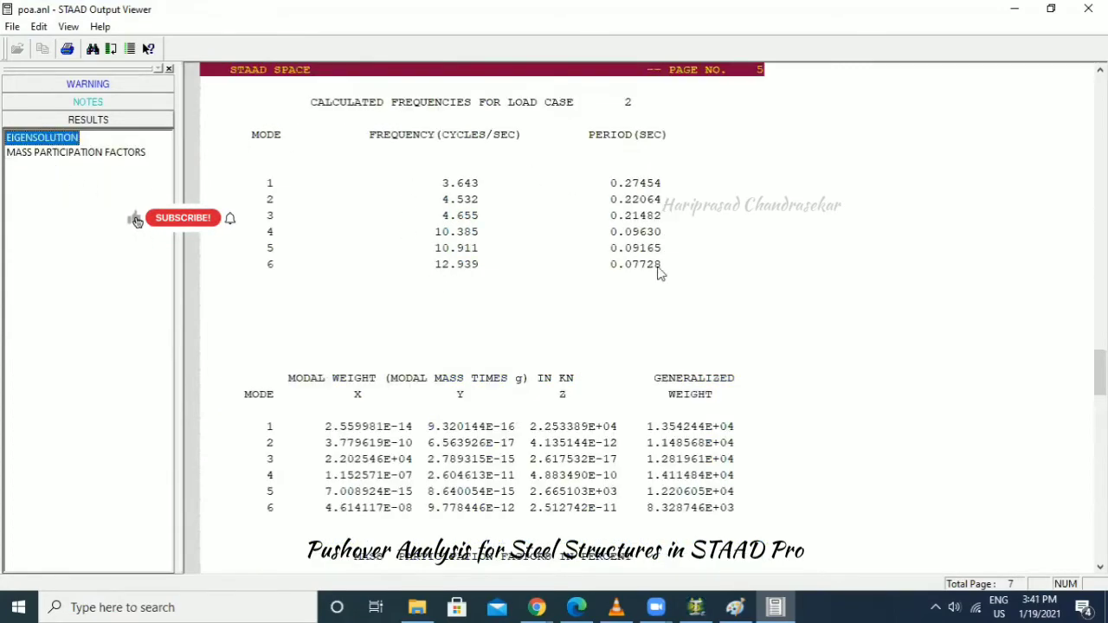
pyautogui.scroll(-11, 475, 261)
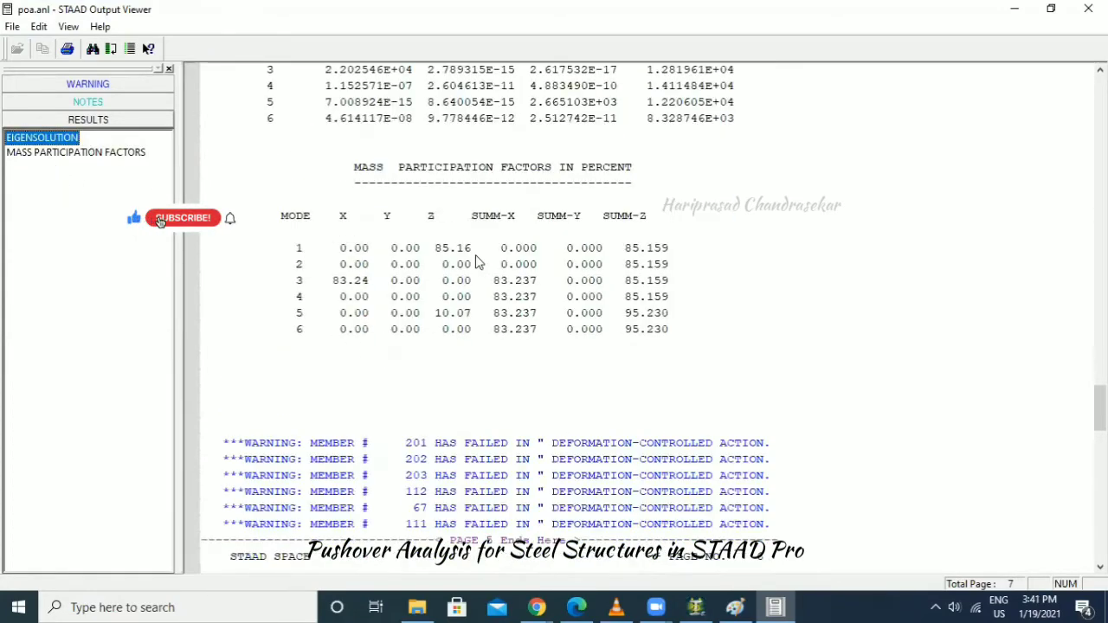
pyautogui.click(1087, 11)
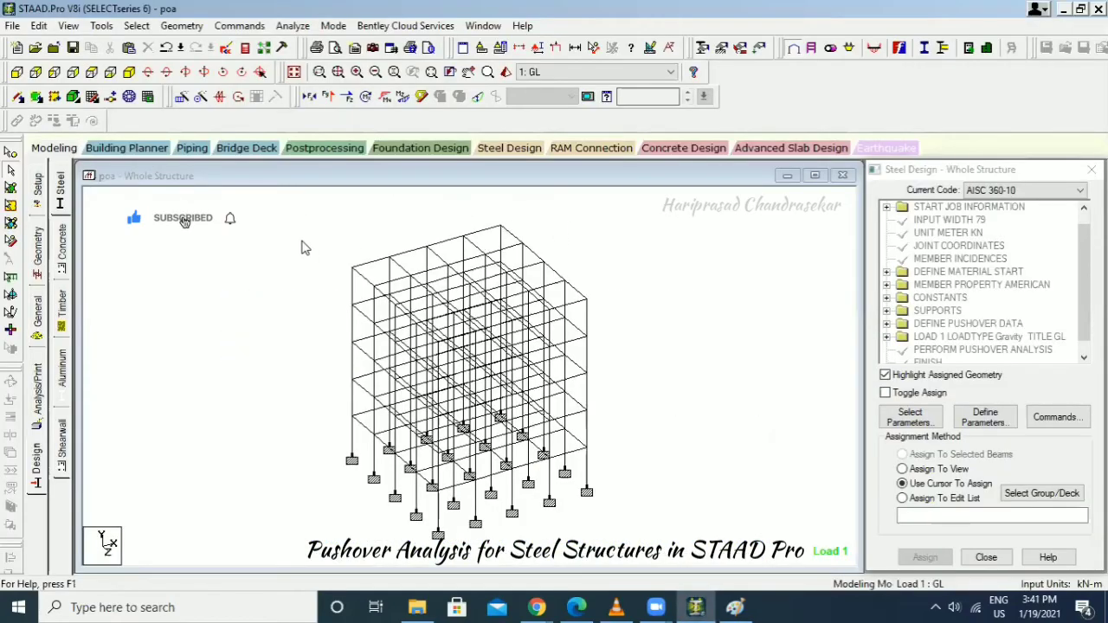
# Enter post-processing, accept the Results Setup load case, and show the Pushover Load Values page.
pyautogui.click(323, 147)
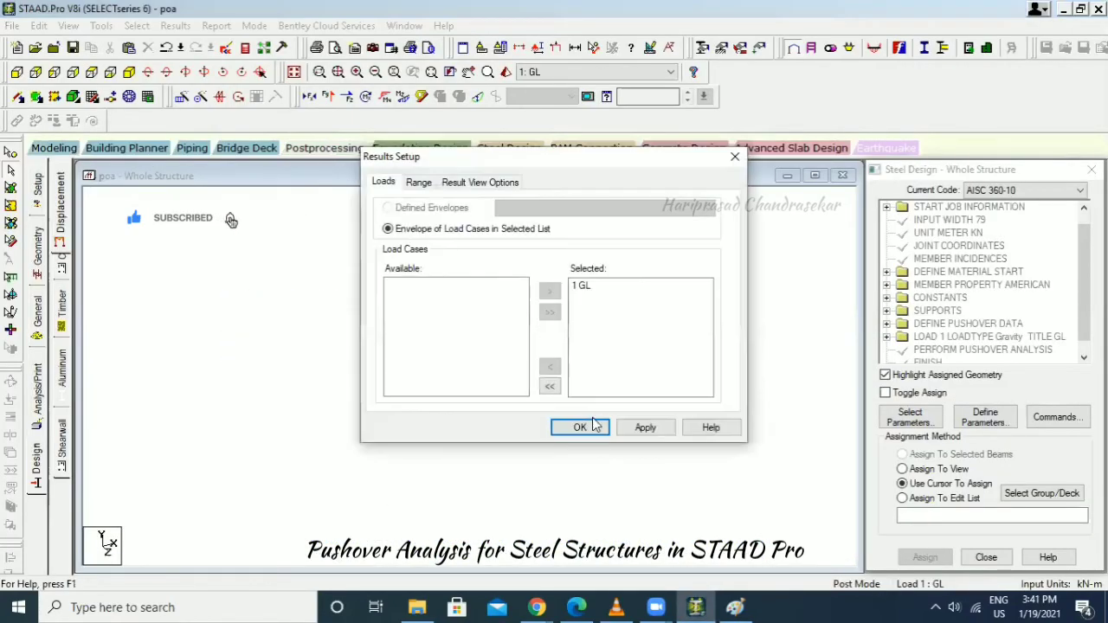
pyautogui.click(592, 426)
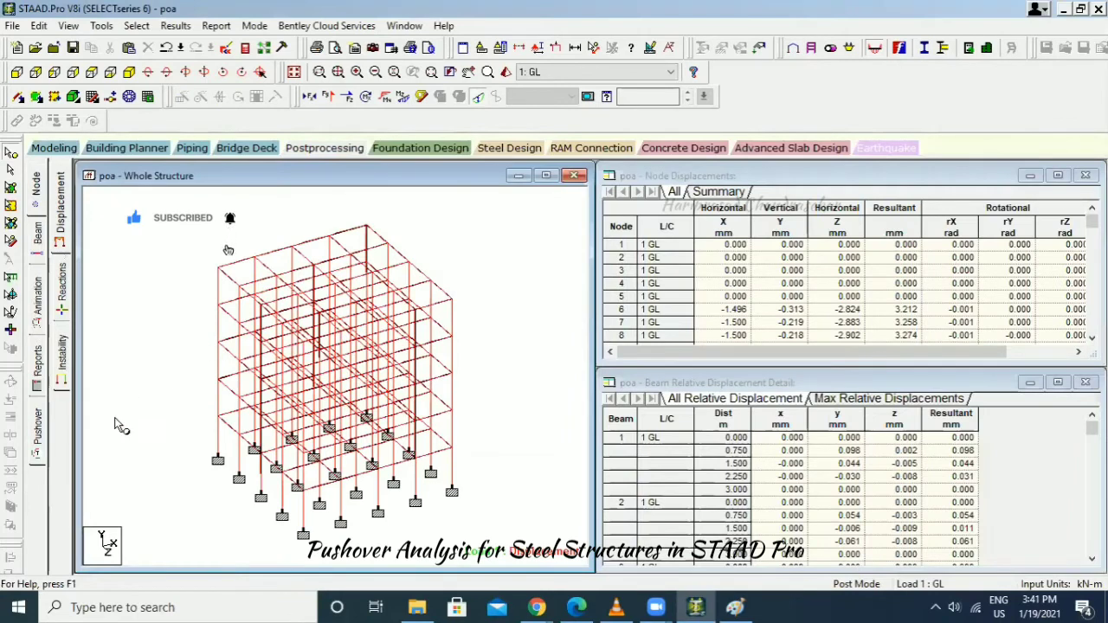
pyautogui.click(38, 430)
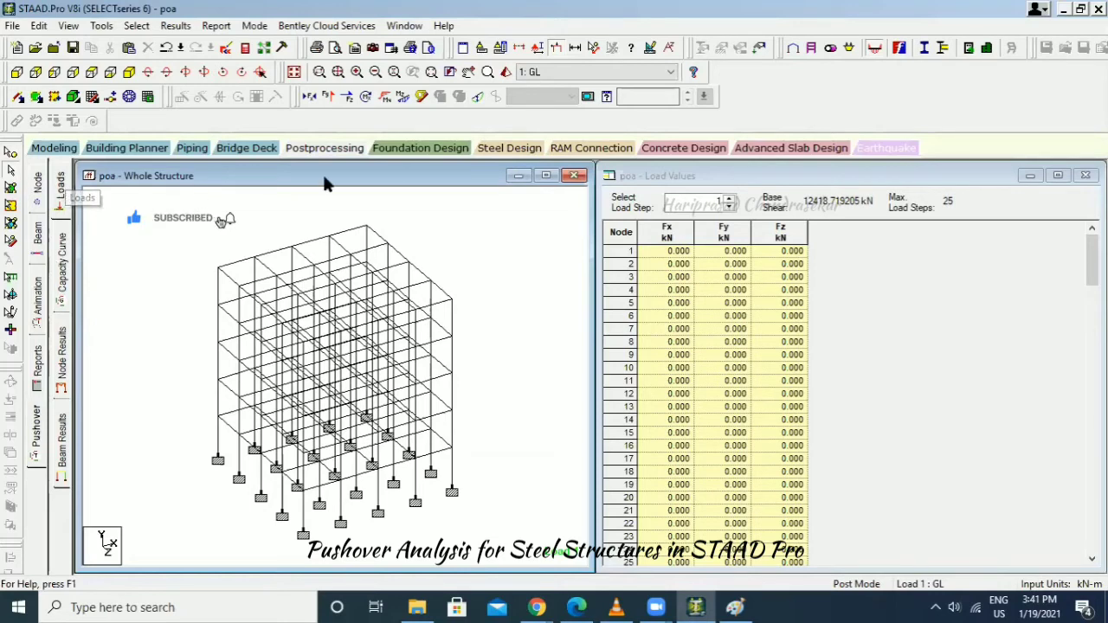
# Step through the early pushover load steps to view the lateral loads.
pyautogui.click(730, 199)
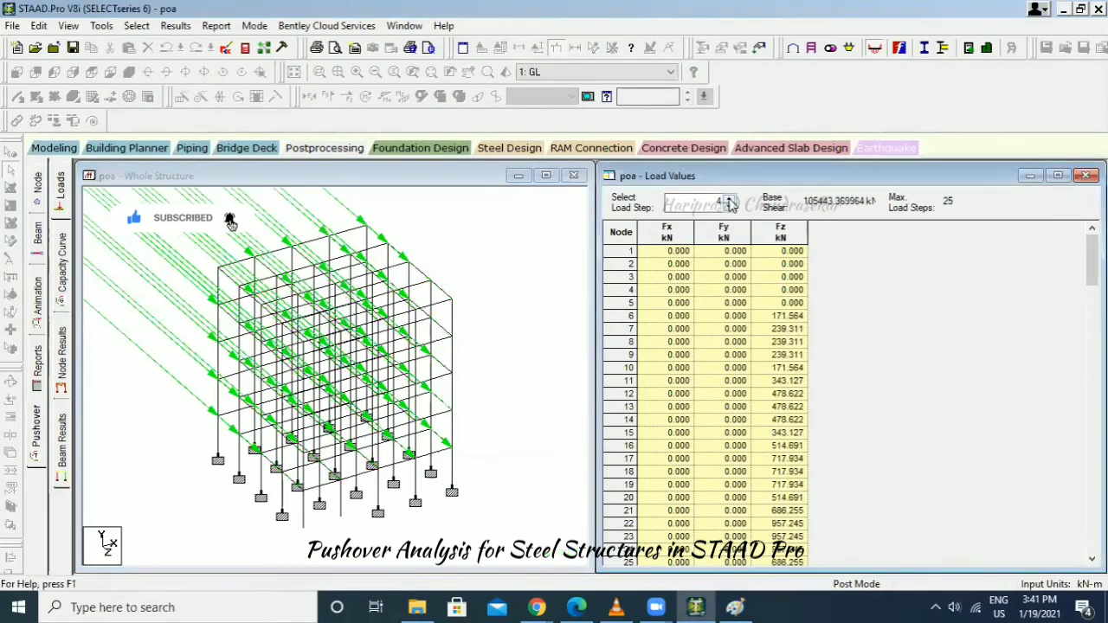
pyautogui.click(730, 198)
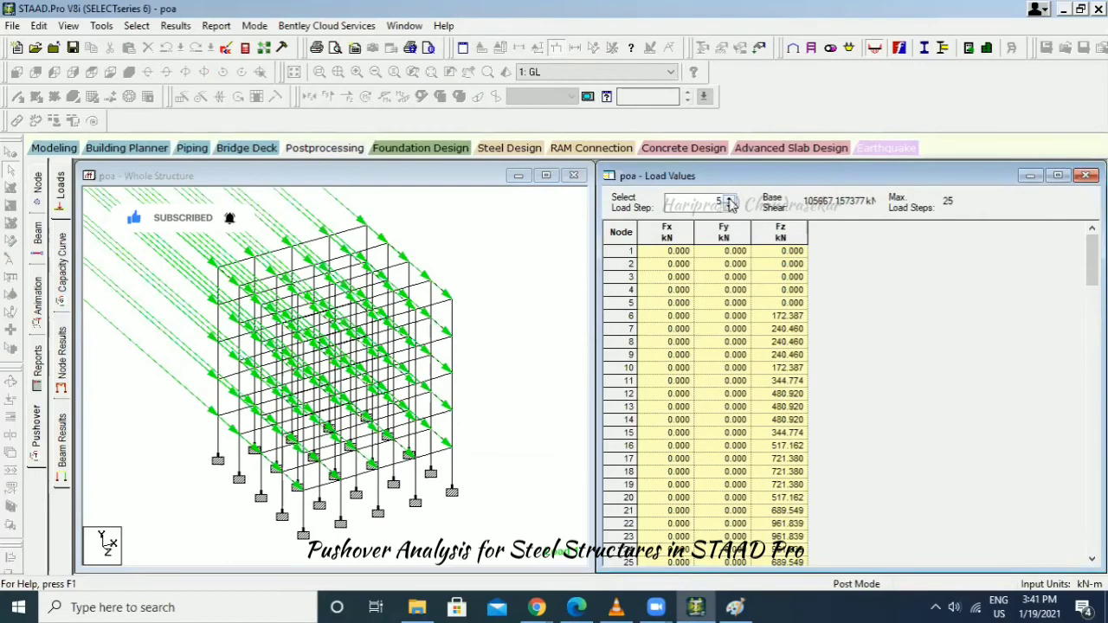
pyautogui.click(730, 198)
pyautogui.click(730, 198)
pyautogui.click(729, 198)
pyautogui.click(730, 198)
pyautogui.click(730, 198)
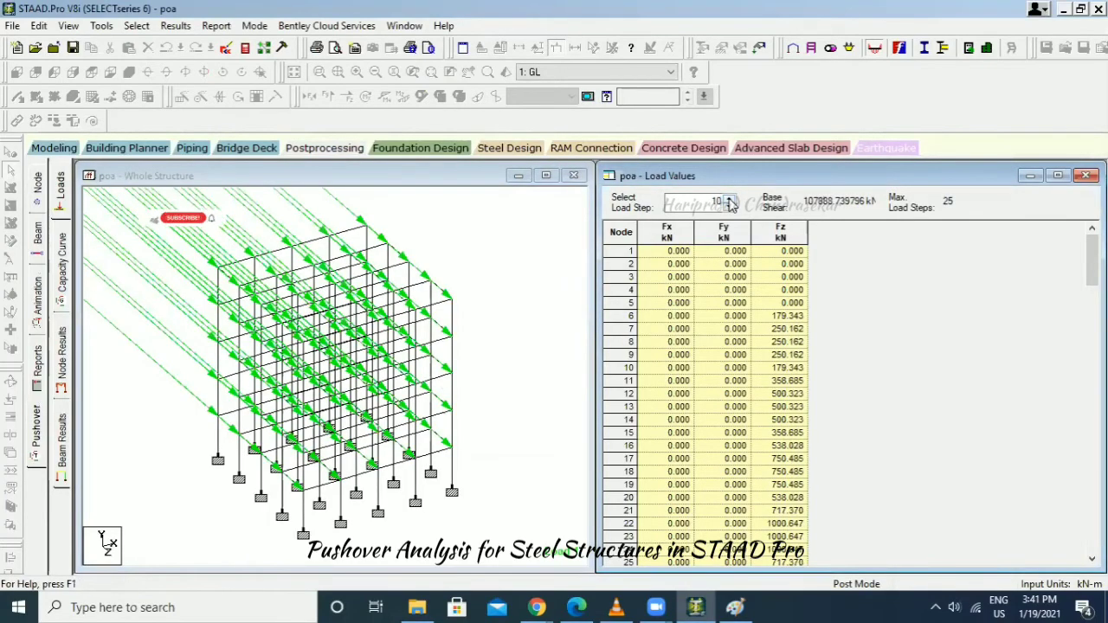
pyautogui.click(729, 199)
pyautogui.click(730, 198)
pyautogui.click(730, 198)
pyautogui.click(730, 198)
pyautogui.click(730, 199)
pyautogui.click(730, 198)
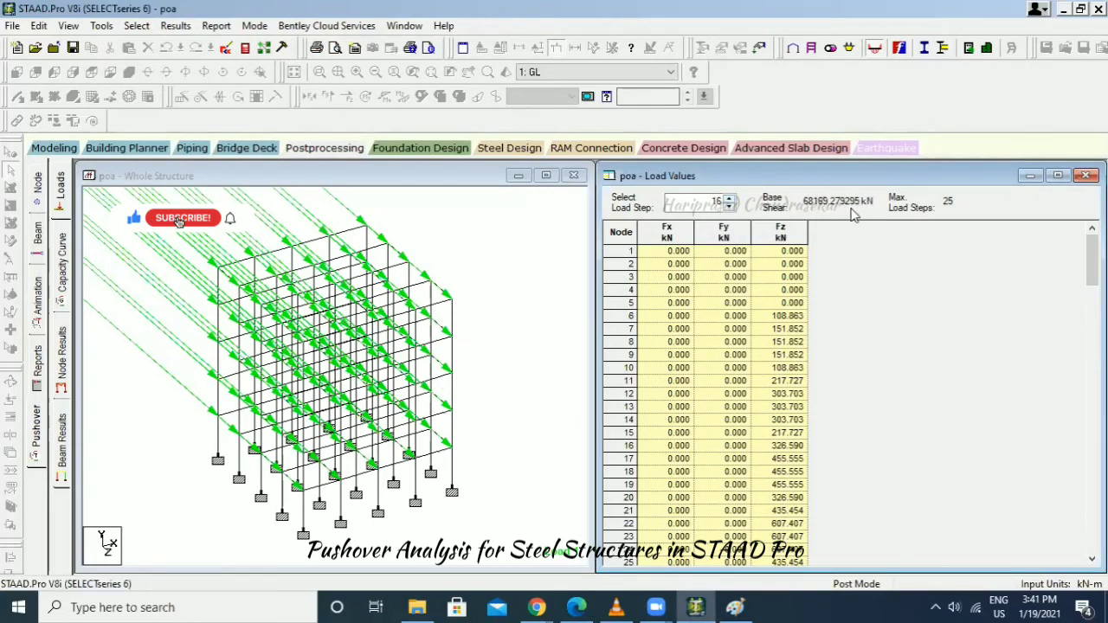
# Advance to final load step 25 and display the Capacity Curve.
pyautogui.click(729, 199)
pyautogui.click(730, 200)
pyautogui.click(730, 199)
pyautogui.click(730, 199)
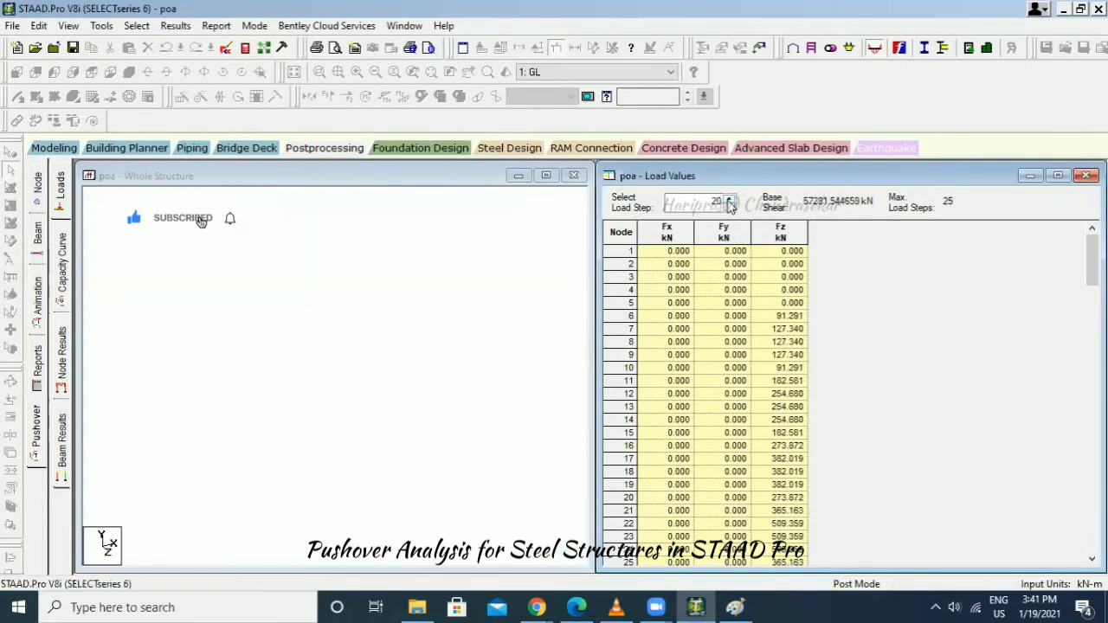
pyautogui.click(730, 199)
pyautogui.click(730, 200)
pyautogui.click(730, 199)
pyautogui.click(729, 199)
pyautogui.click(730, 199)
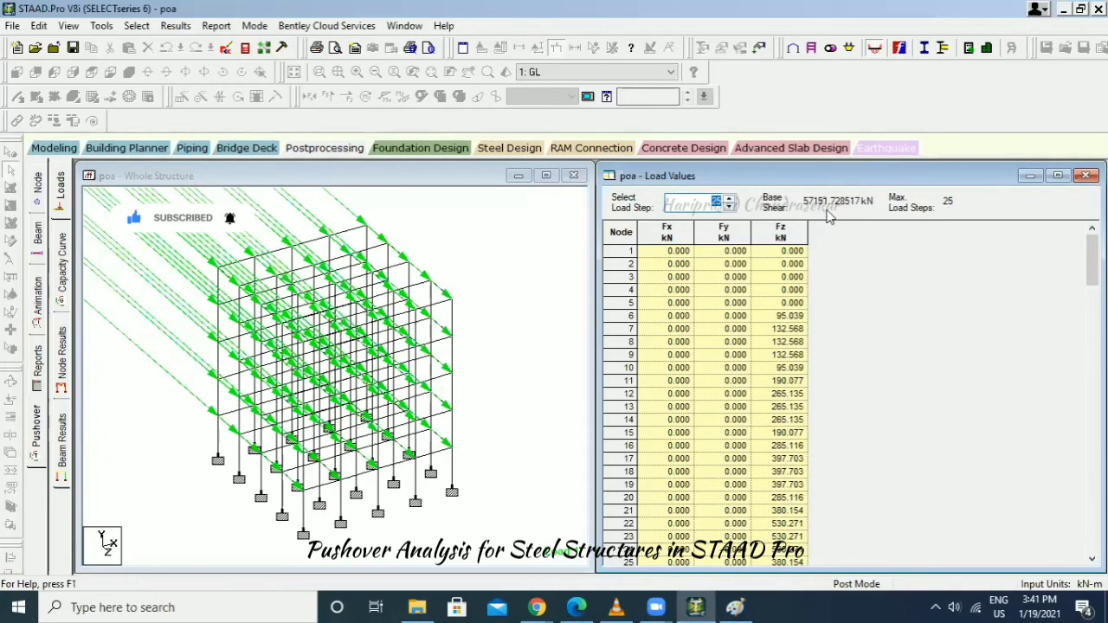
pyautogui.click(64, 264)
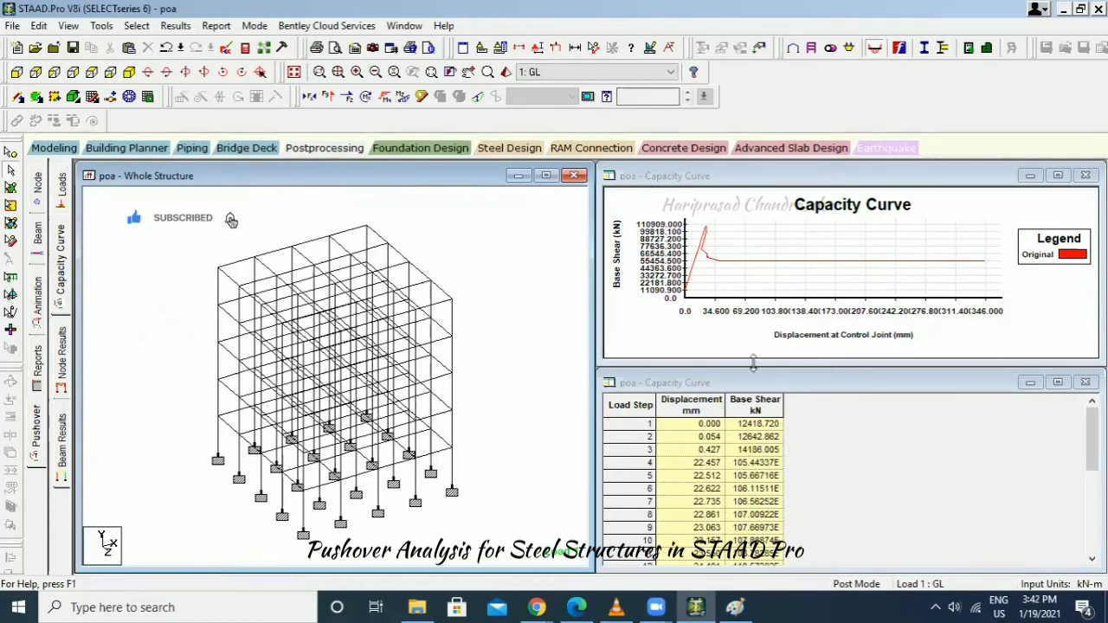
# Highlight load step 7 in the capacity table, then show Node Displacements and Support Reactions.
pyautogui.click(632, 502)
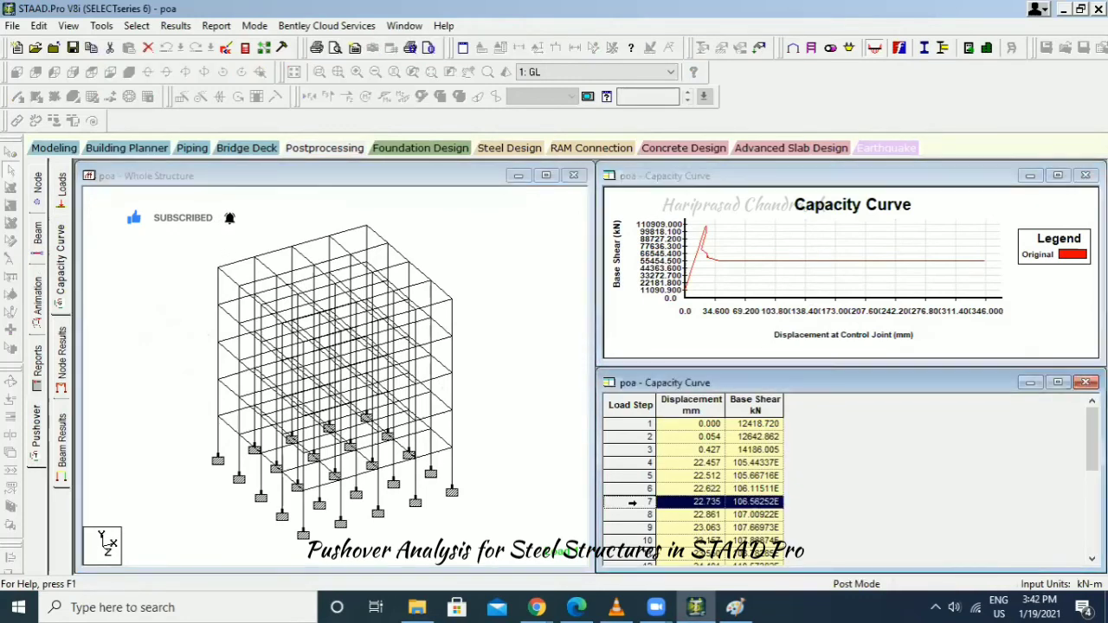
pyautogui.click(925, 492)
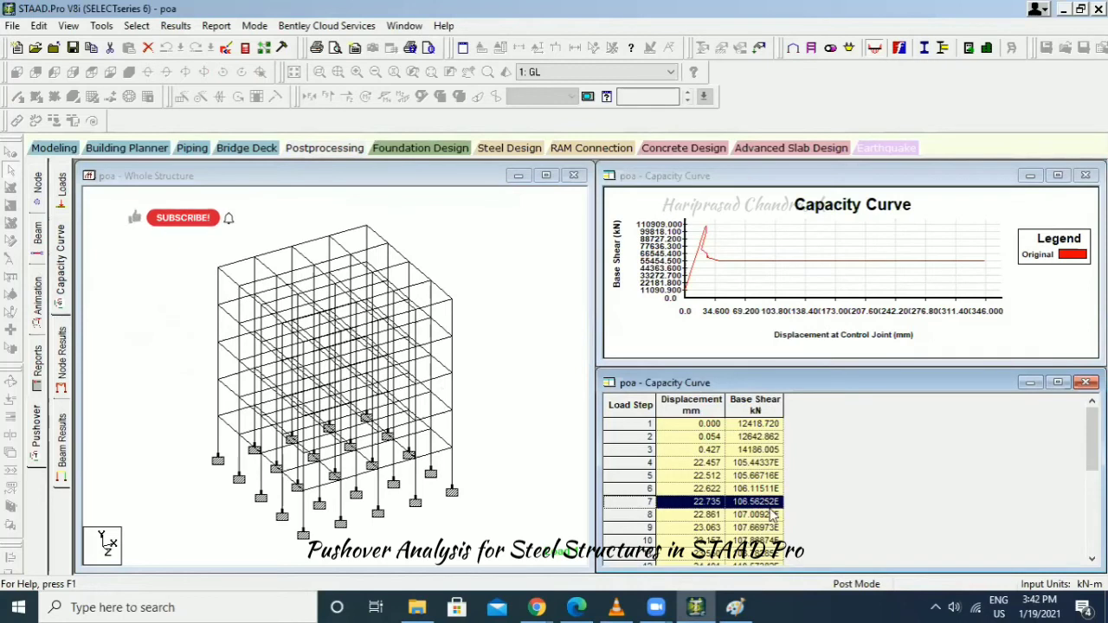
pyautogui.scroll(-5, 773, 514)
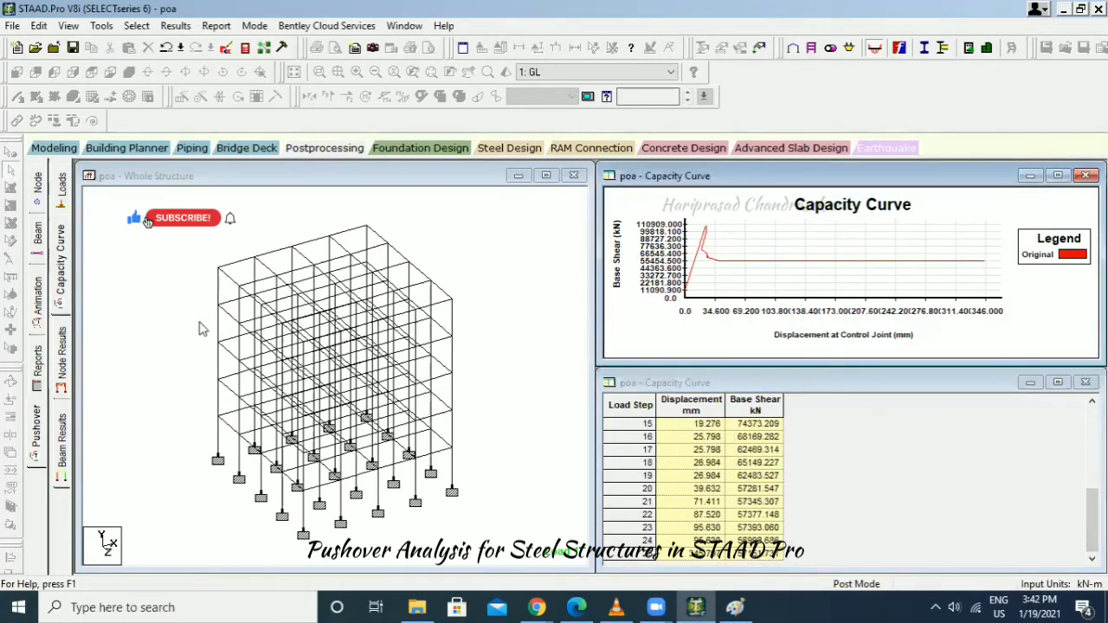
pyautogui.click(64, 348)
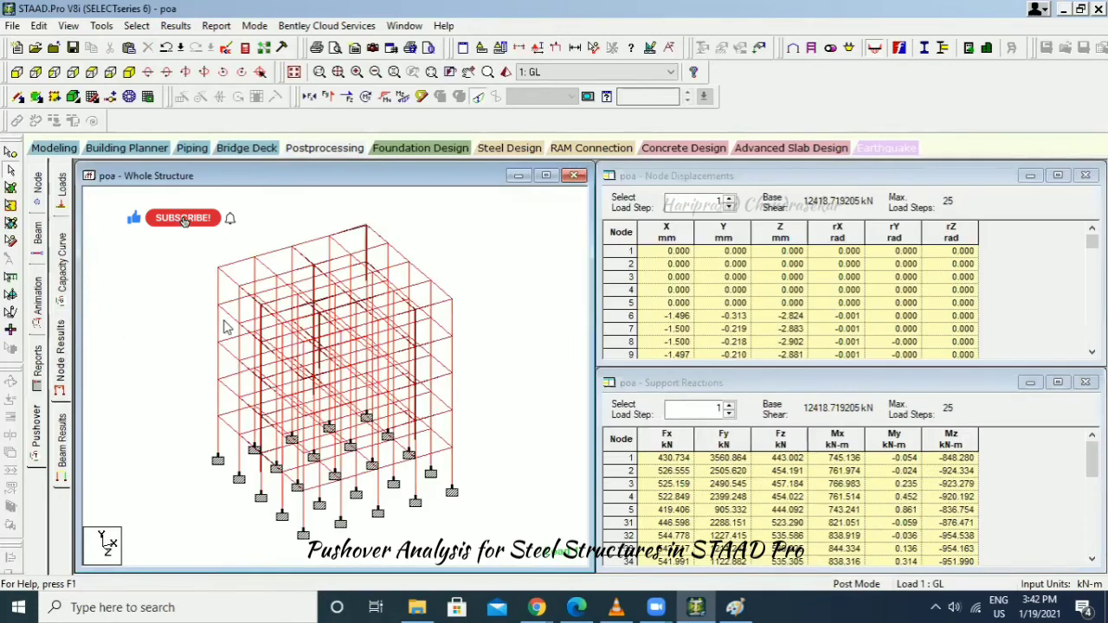
# Show the Beam Hinge and Beam Force Detail results and step through the first load steps.
pyautogui.click(66, 454)
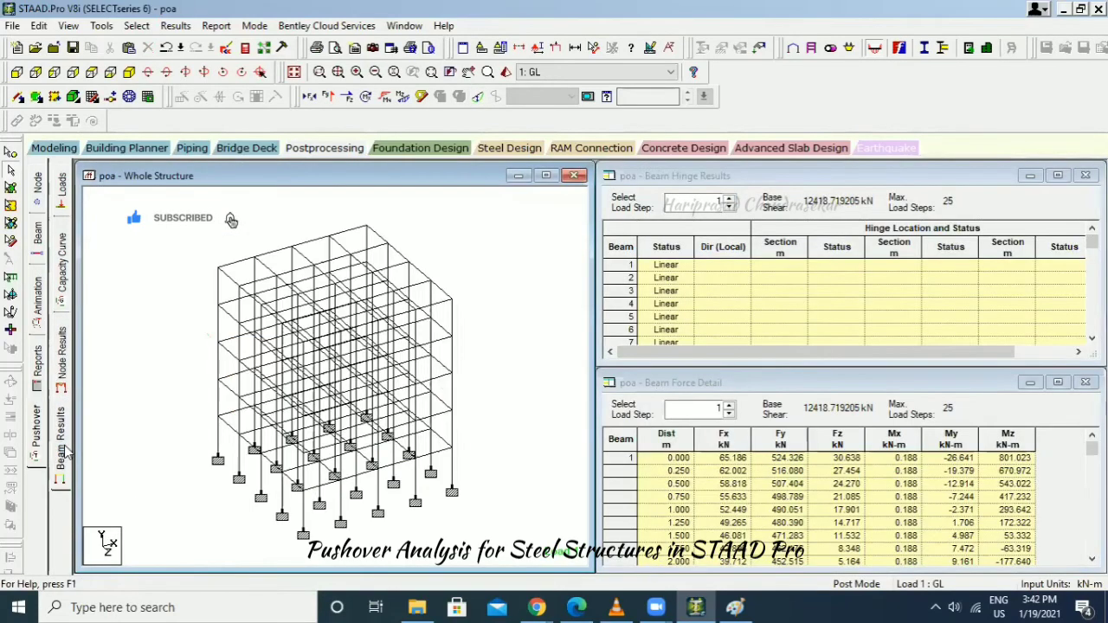
pyautogui.click(742, 488)
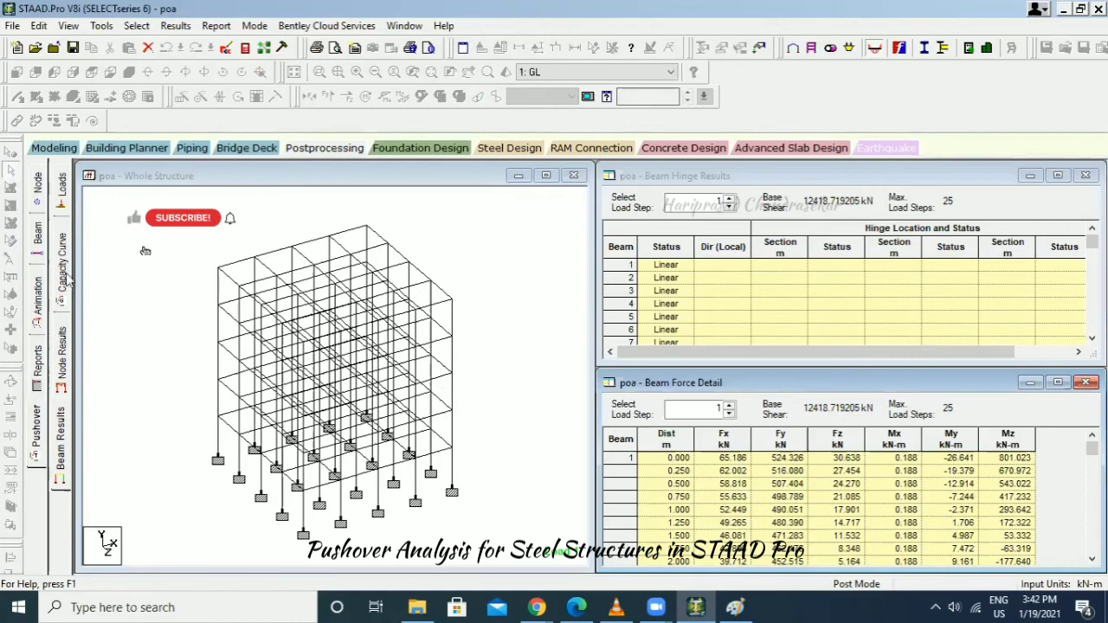
pyautogui.click(729, 200)
pyautogui.click(729, 200)
pyautogui.click(729, 199)
pyautogui.click(729, 199)
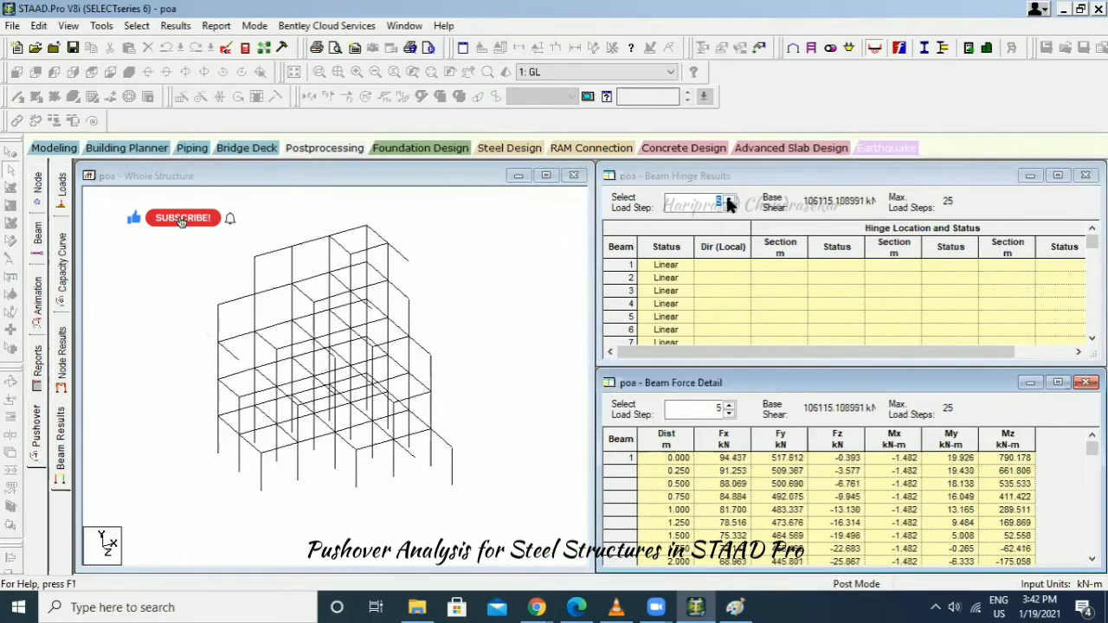
pyautogui.click(729, 199)
pyautogui.click(729, 200)
pyautogui.click(729, 199)
# Continue advancing the beam results up to load step 19.
pyautogui.click(729, 199)
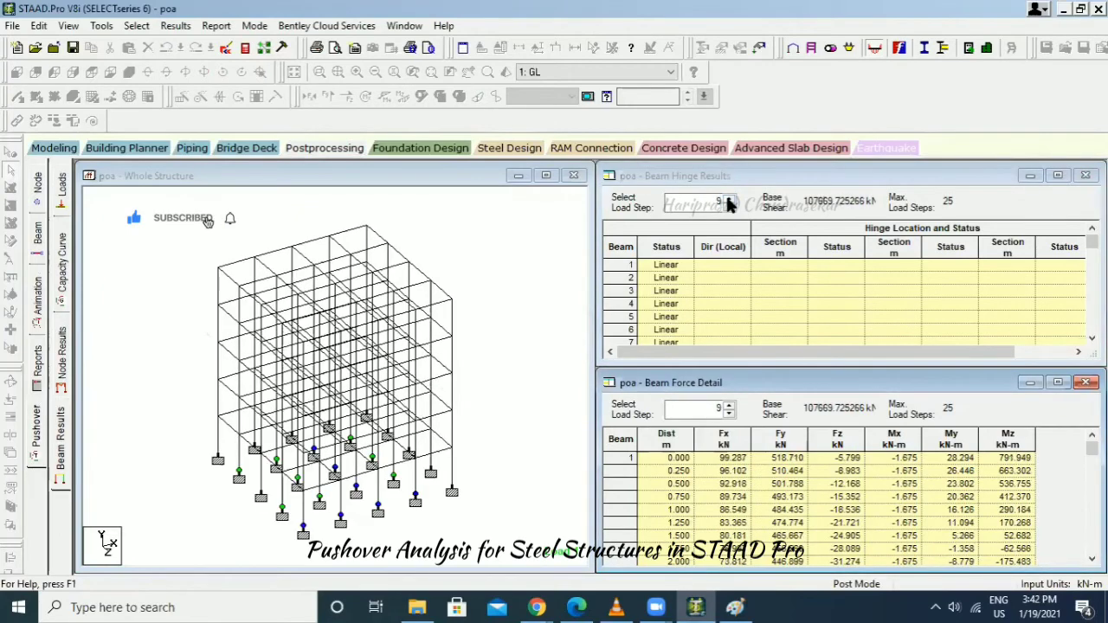
pyautogui.click(729, 199)
pyautogui.click(729, 200)
pyautogui.click(729, 199)
pyautogui.click(729, 199)
pyautogui.click(729, 199)
pyautogui.click(729, 199)
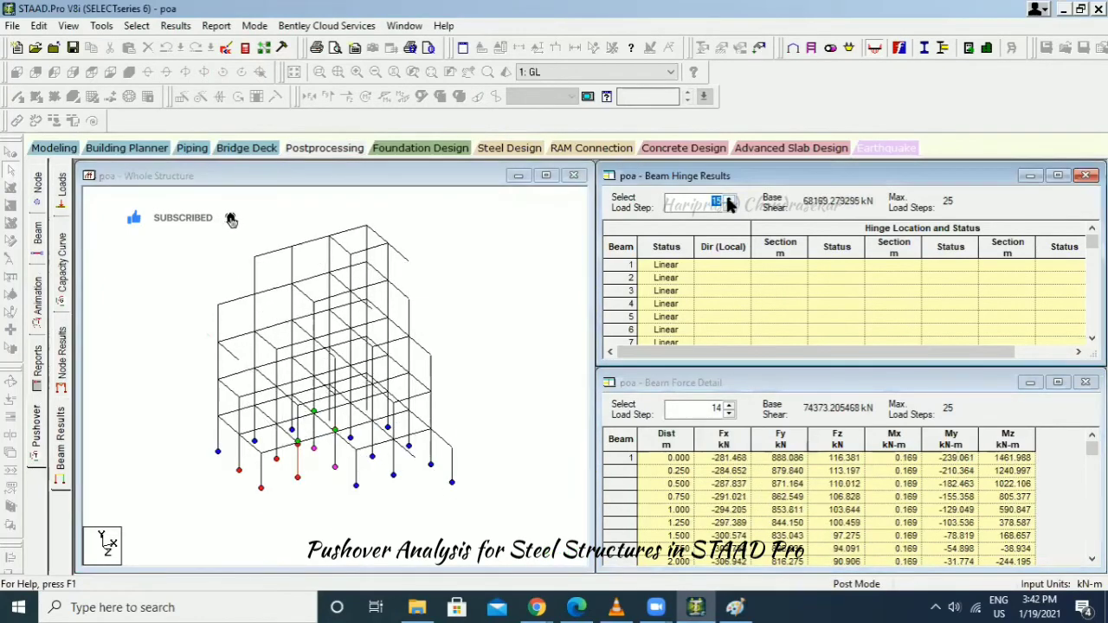
pyautogui.click(729, 200)
pyautogui.click(729, 200)
pyautogui.click(729, 200)
pyautogui.click(729, 200)
pyautogui.click(729, 200)
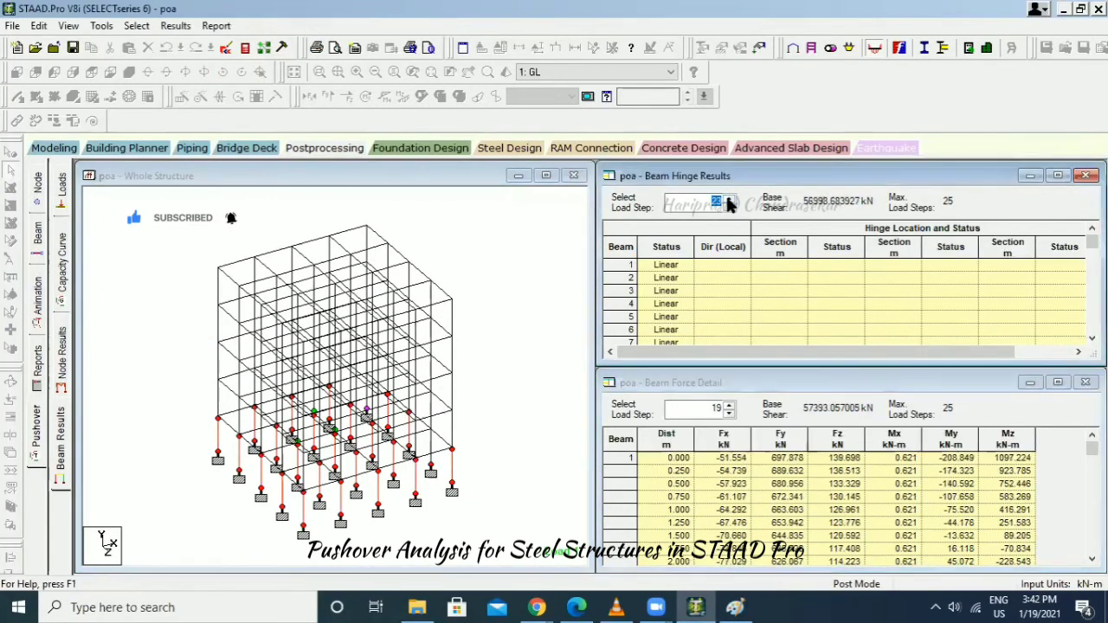
pyautogui.click(729, 200)
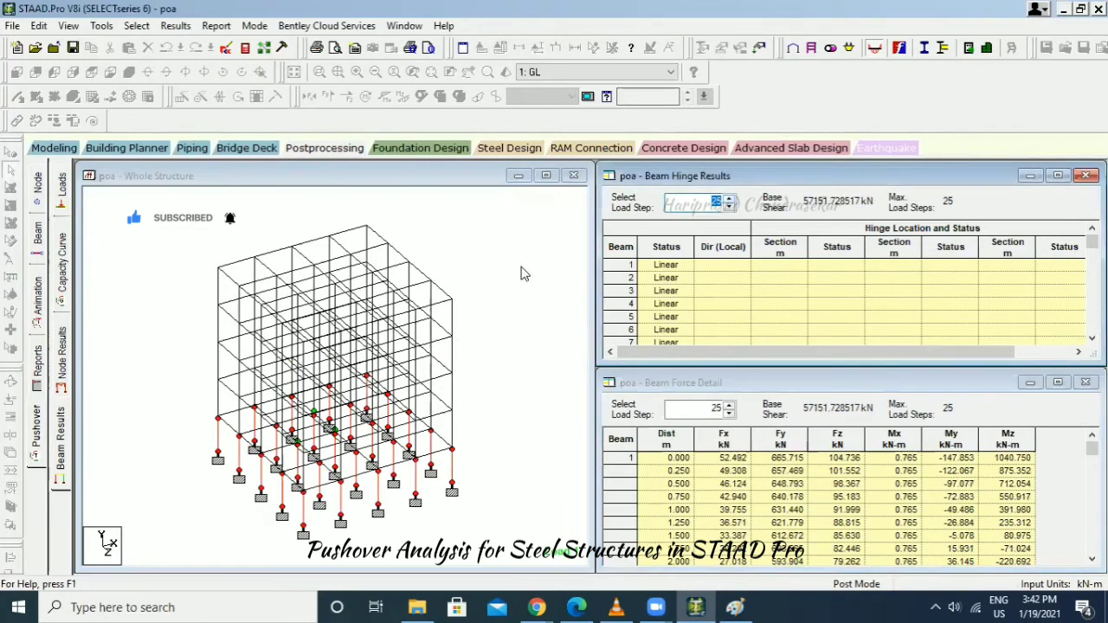
# Show the node results and advance the load step to final step 25.
pyautogui.click(61, 355)
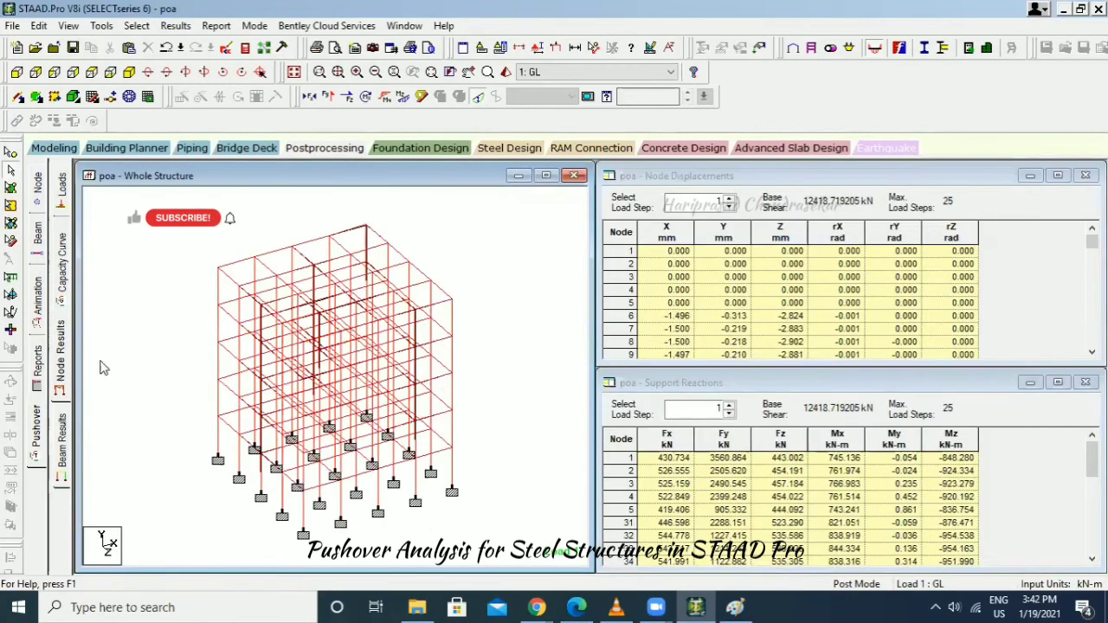
pyautogui.click(729, 200)
pyautogui.click(729, 200)
pyautogui.click(729, 200)
pyautogui.click(729, 200)
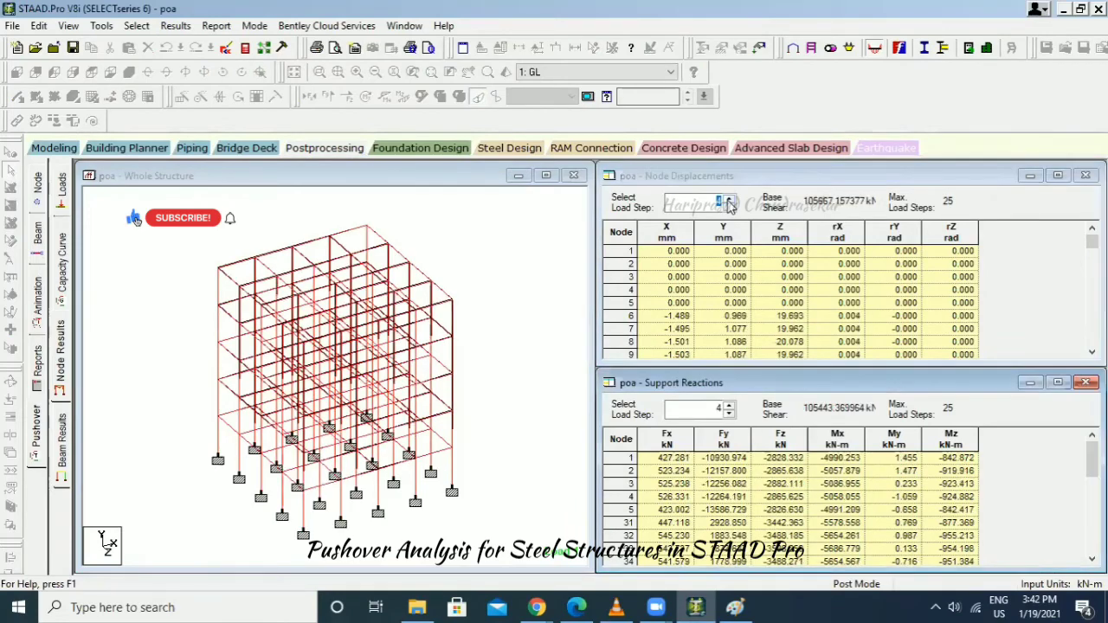
pyautogui.click(729, 200)
pyautogui.click(729, 200)
pyautogui.click(729, 200)
pyautogui.click(729, 200)
pyautogui.click(729, 200)
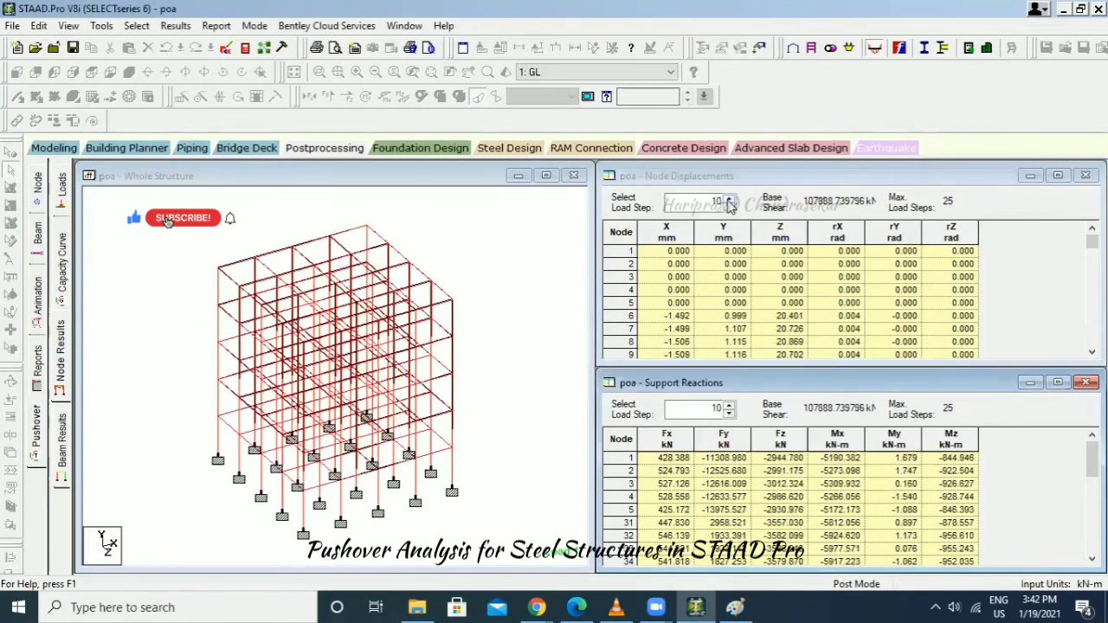
pyautogui.click(729, 200)
pyautogui.click(729, 200)
pyautogui.click(729, 200)
pyautogui.click(729, 200)
pyautogui.click(729, 200)
pyautogui.click(729, 200)
pyautogui.click(729, 200)
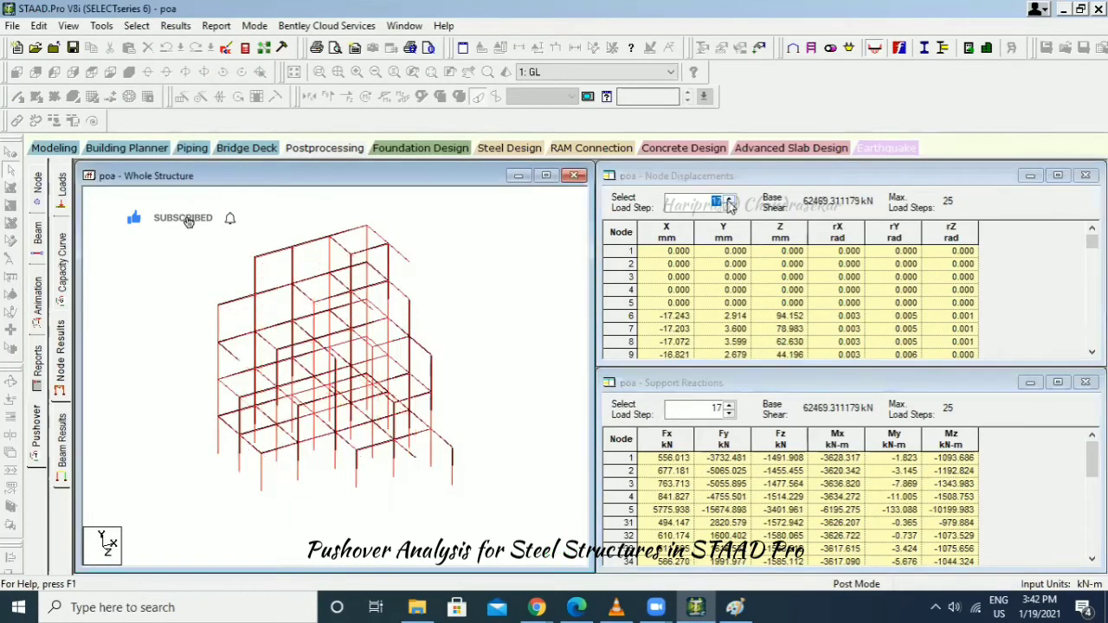
pyautogui.click(729, 200)
pyautogui.click(729, 200)
pyautogui.click(729, 200)
pyautogui.click(729, 200)
pyautogui.click(729, 200)
pyautogui.click(729, 200)
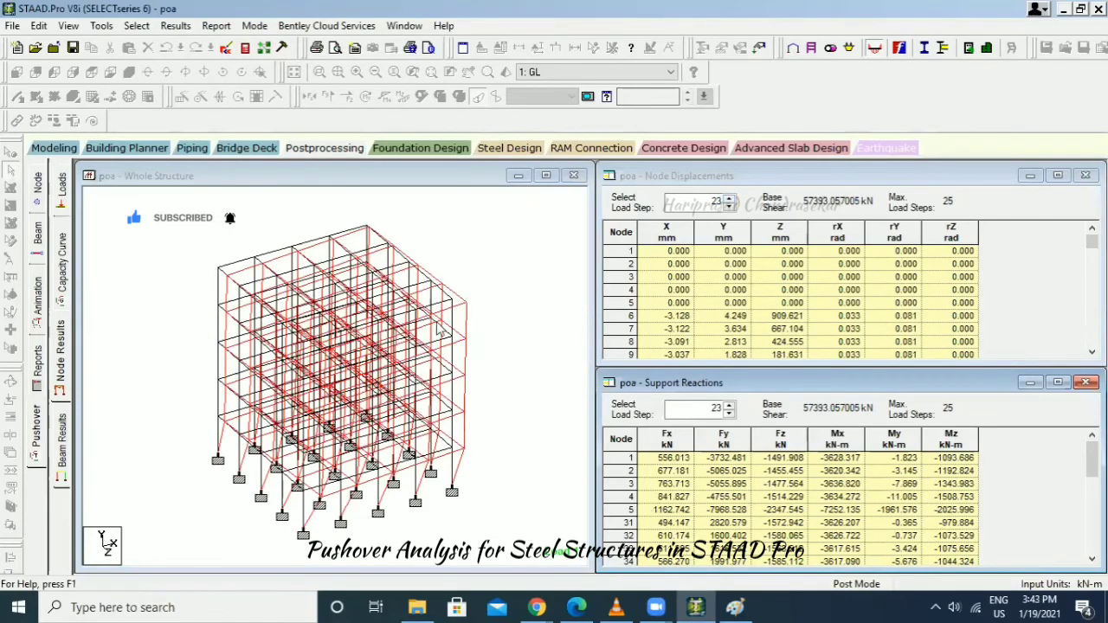
pyautogui.click(729, 200)
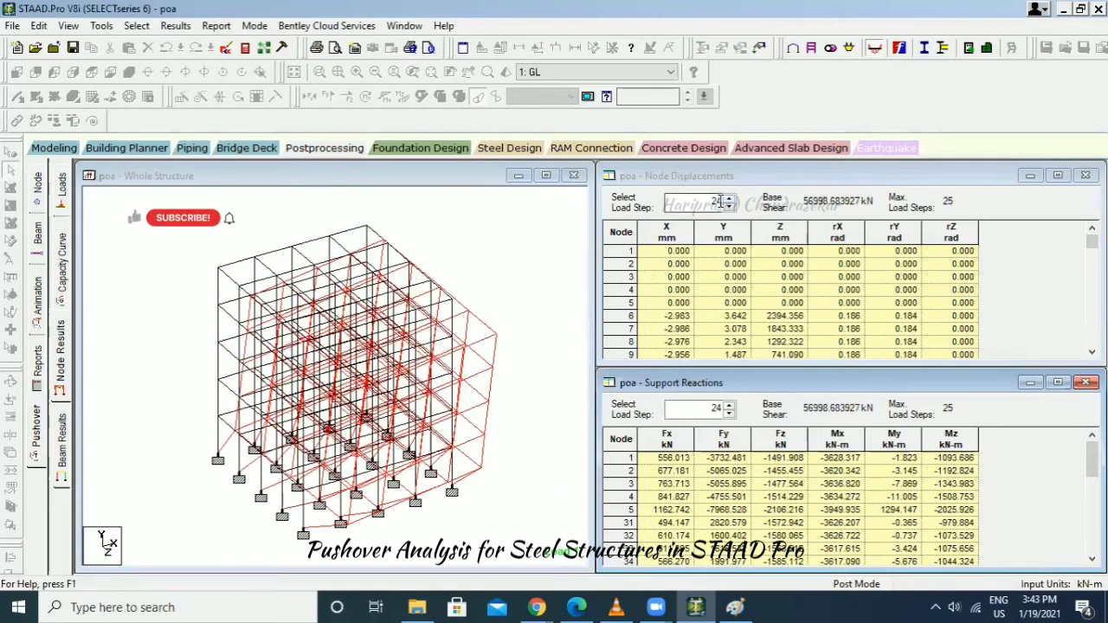
pyautogui.click(729, 200)
# Step the node displacements back six load steps.
pyautogui.click(729, 200)
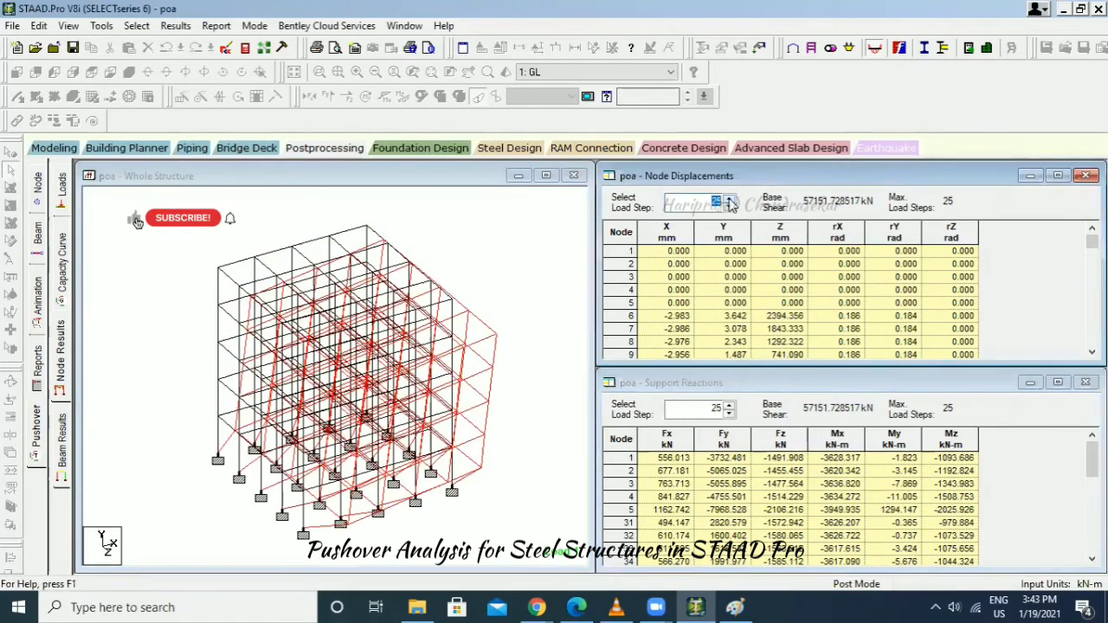
pyautogui.click(729, 206)
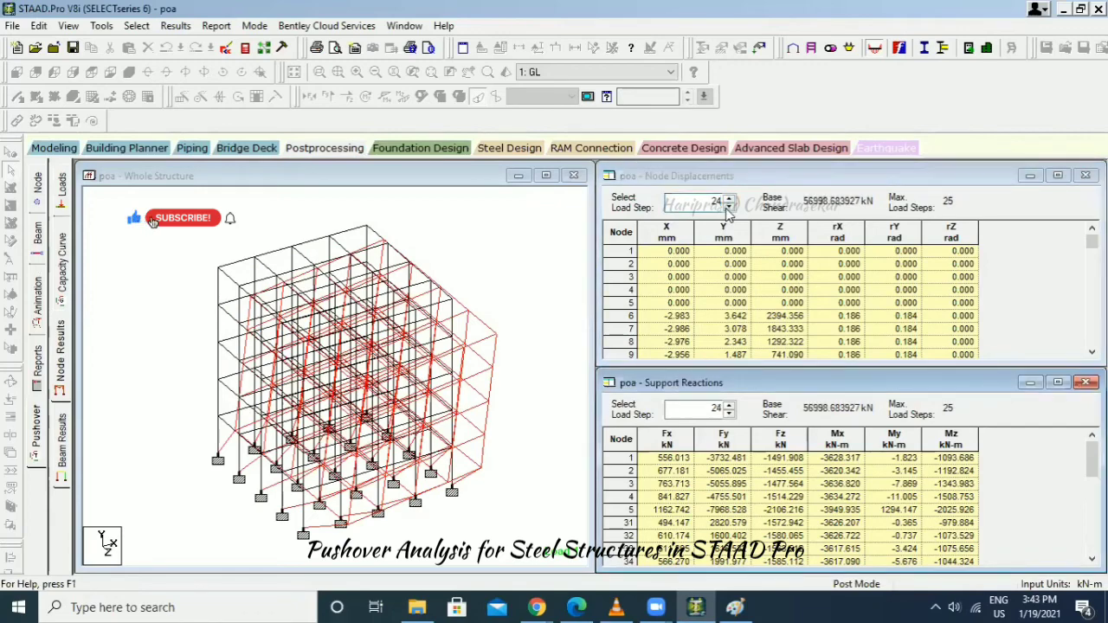
pyautogui.click(729, 206)
pyautogui.click(729, 206)
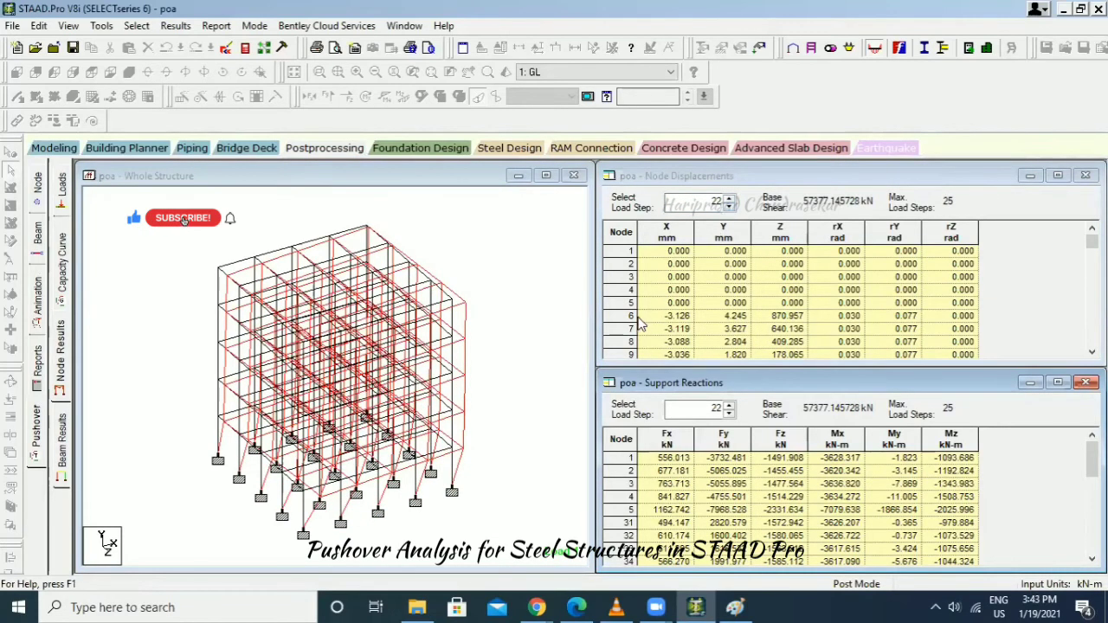
pyautogui.click(729, 206)
pyautogui.click(729, 206)
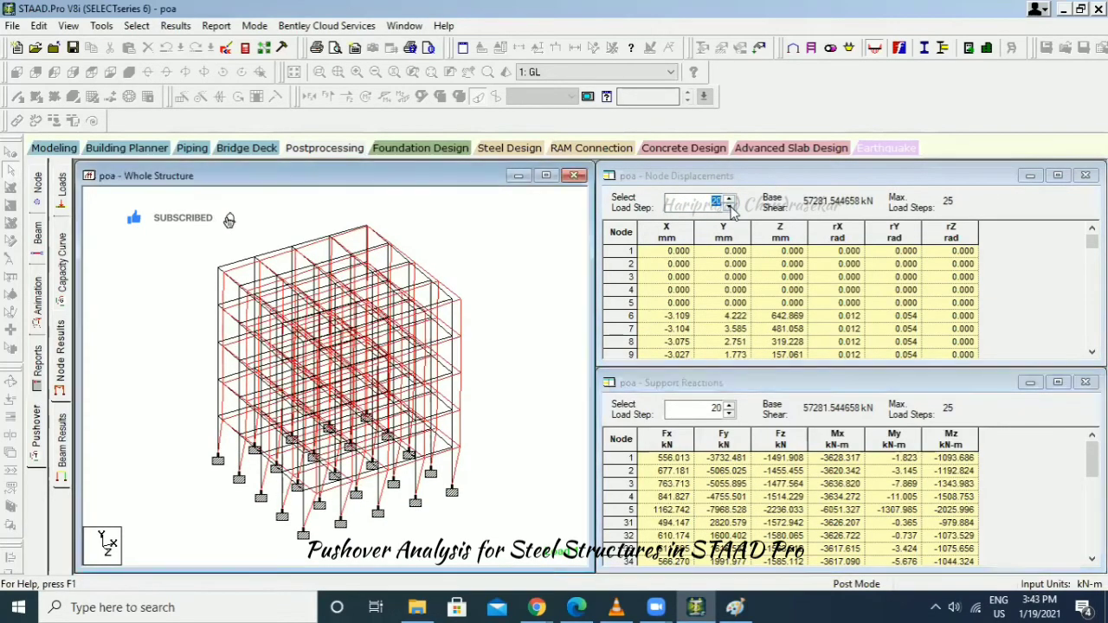
pyautogui.click(729, 206)
# Advance the node results again, finishing on load step 25 with base shear 57151.728517 kN.
pyautogui.click(729, 198)
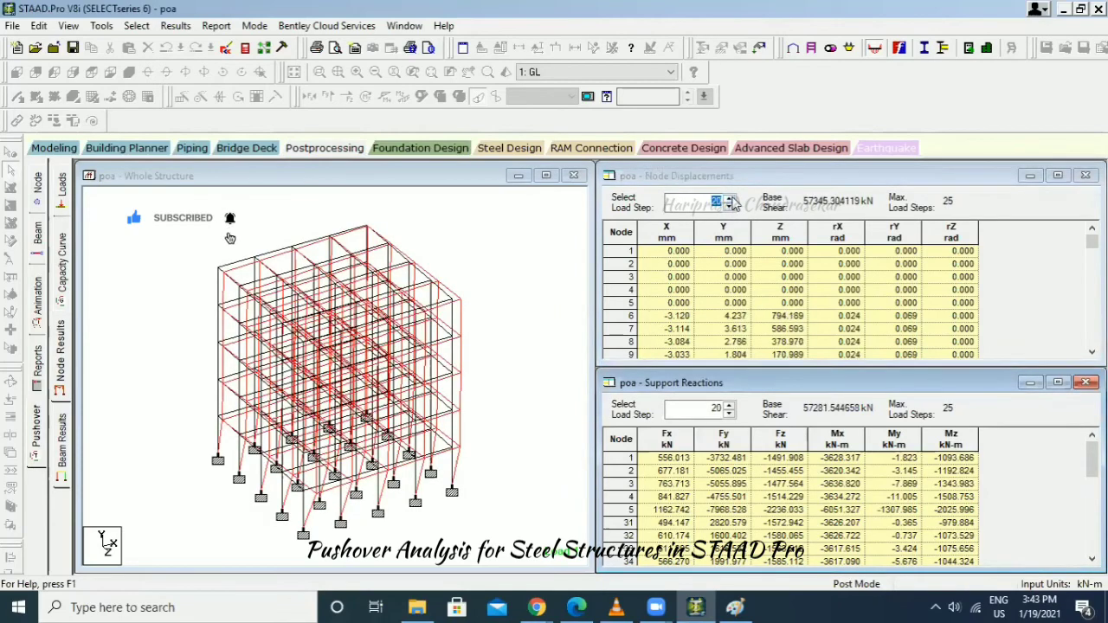
pyautogui.click(729, 199)
pyautogui.click(729, 198)
pyautogui.click(730, 198)
pyautogui.click(730, 198)
pyautogui.click(729, 199)
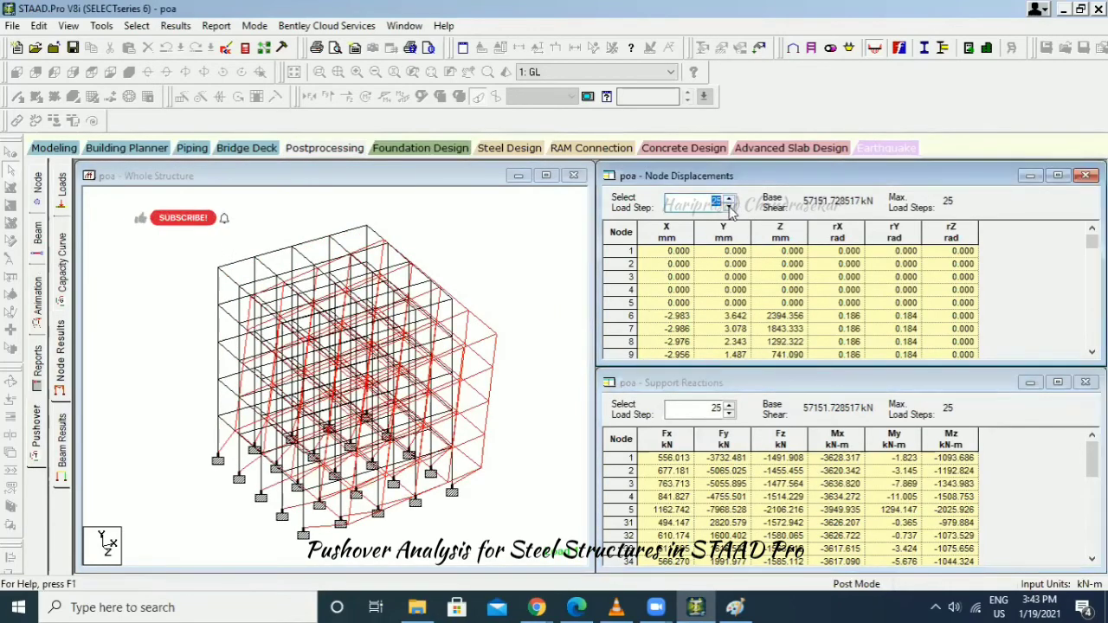
pyautogui.click(729, 206)
pyautogui.click(730, 199)
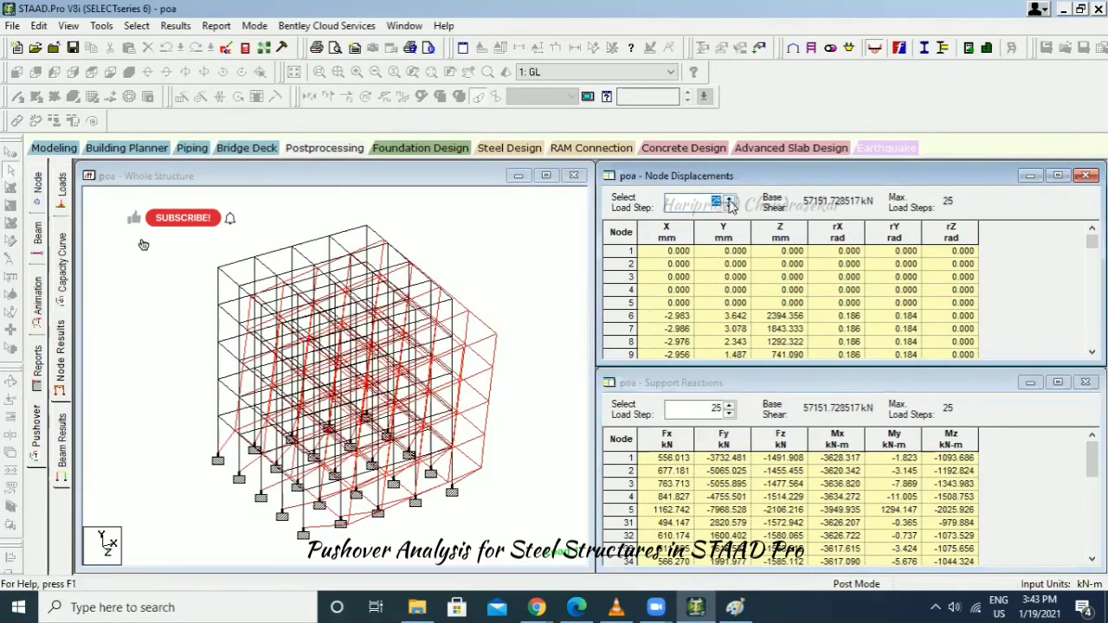
pyautogui.click(488, 276)
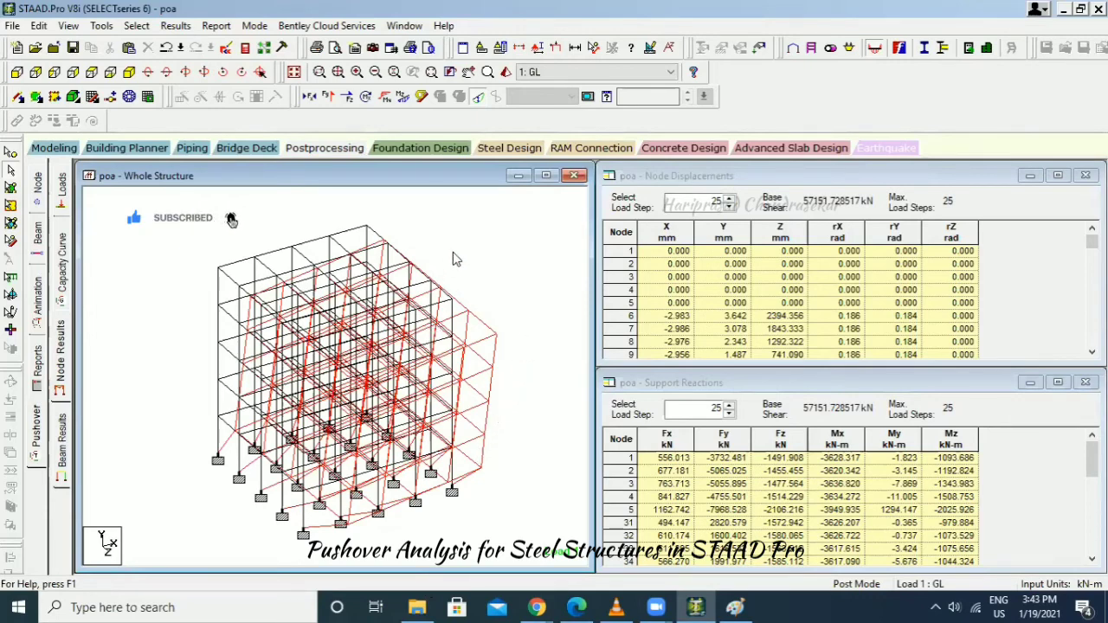
pyautogui.doubleClick(237, 264)
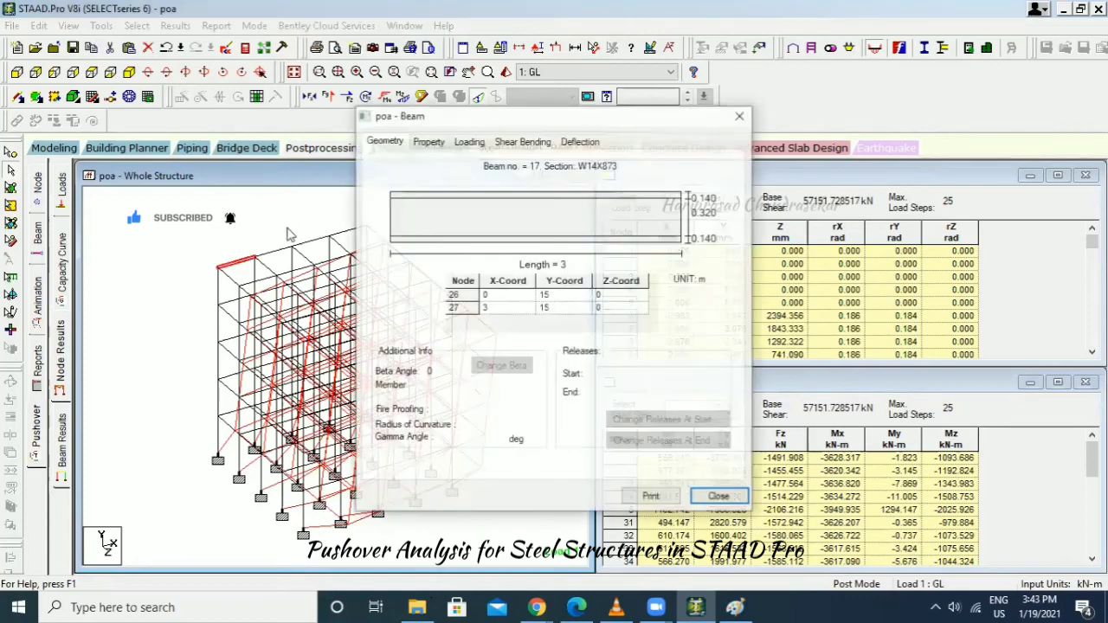
pyautogui.click(582, 143)
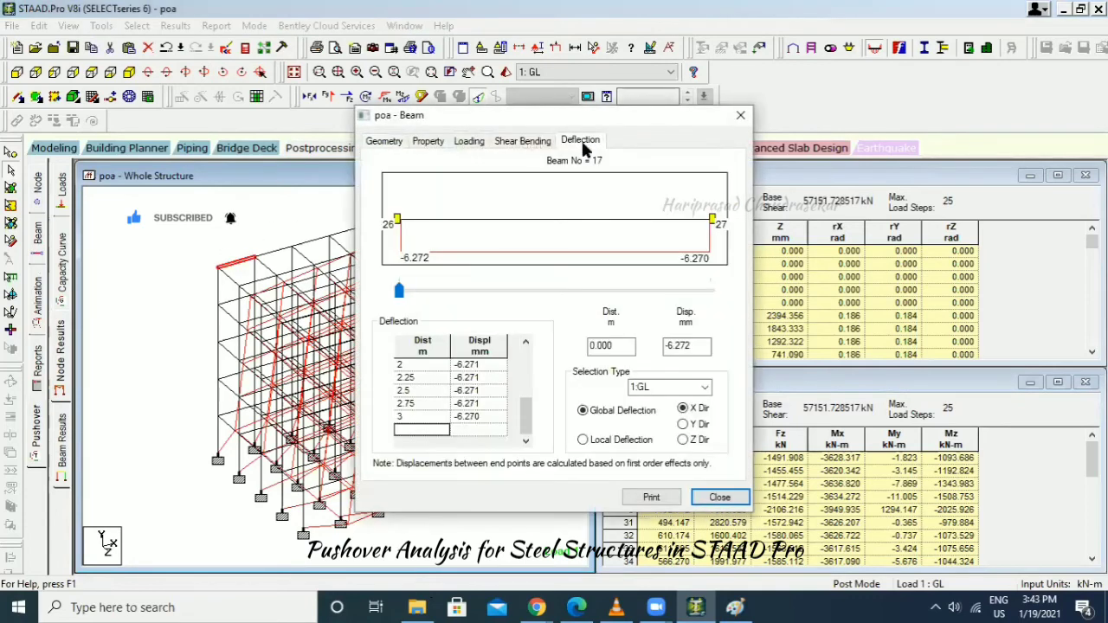
pyautogui.click(684, 424)
pyautogui.click(684, 440)
pyautogui.click(698, 411)
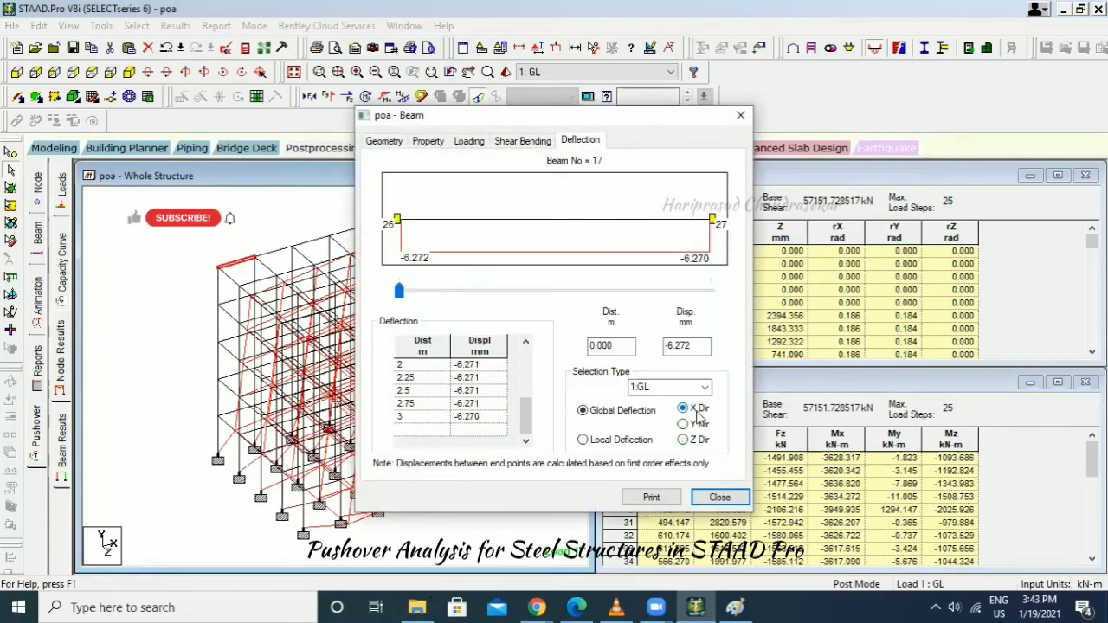
pyautogui.click(720, 496)
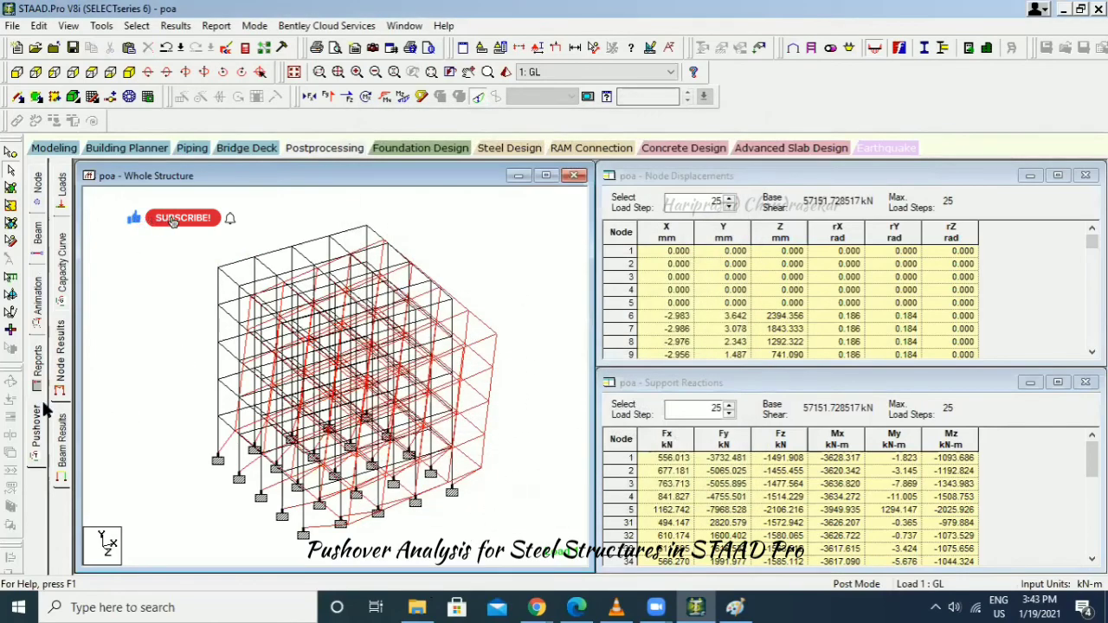
# Play a Deflection animation of Load 1 on the whole frame.
pyautogui.click(42, 310)
pyautogui.click(416, 151)
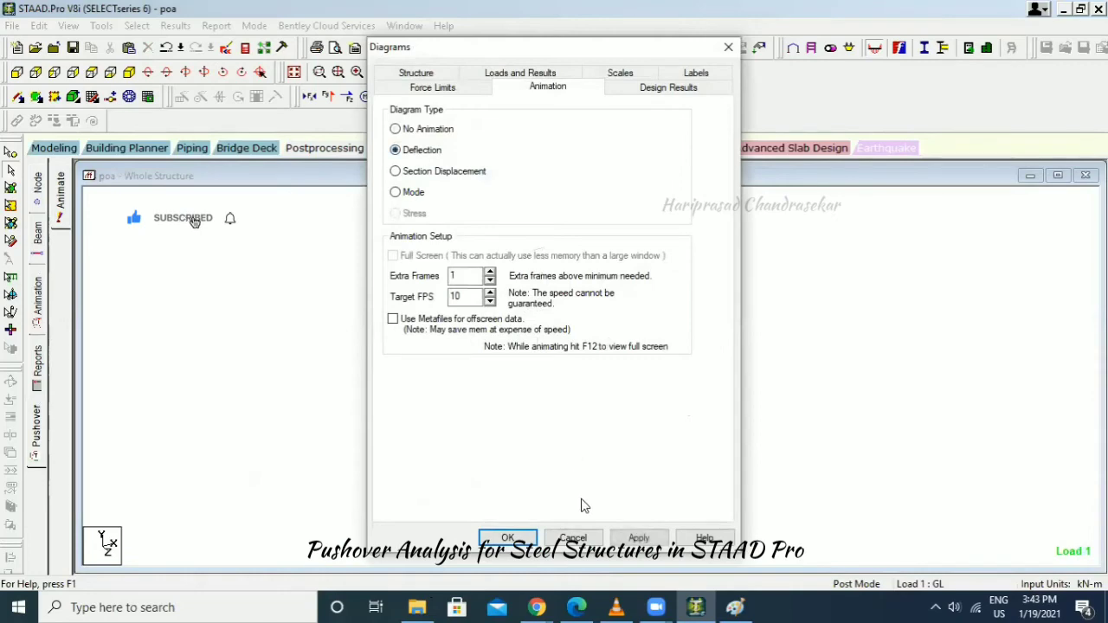
pyautogui.click(514, 537)
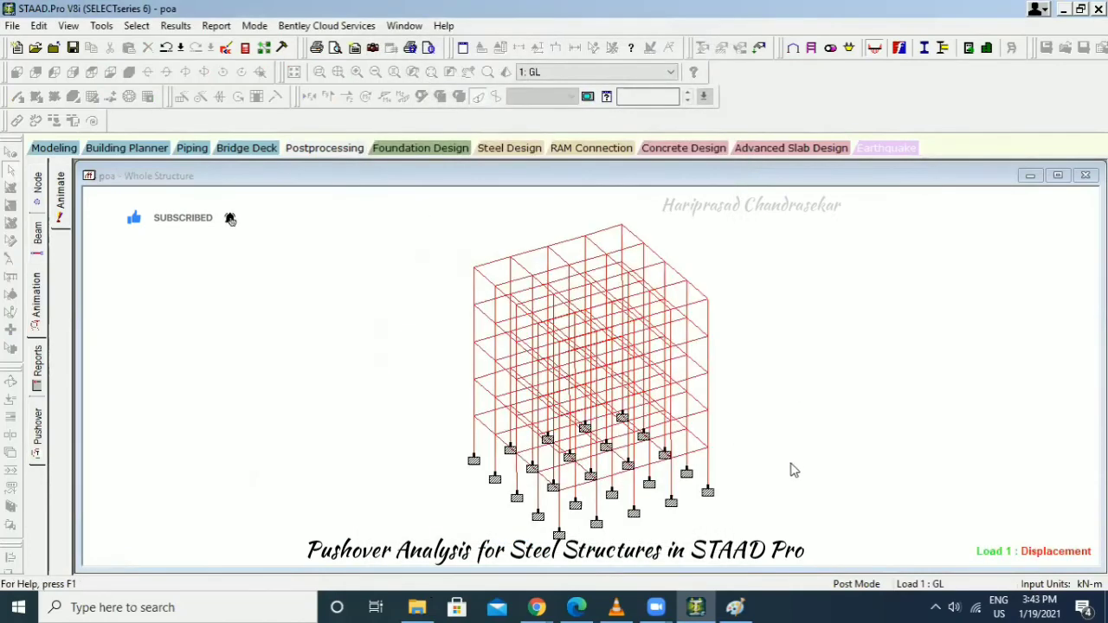